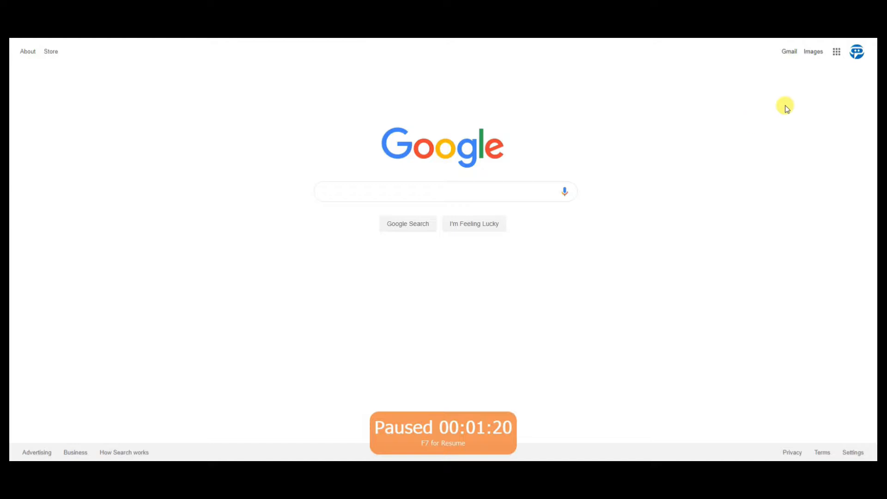
# Step: Go to the Google Account security settings and open the less secure app access setting
pyautogui.click(858, 52)
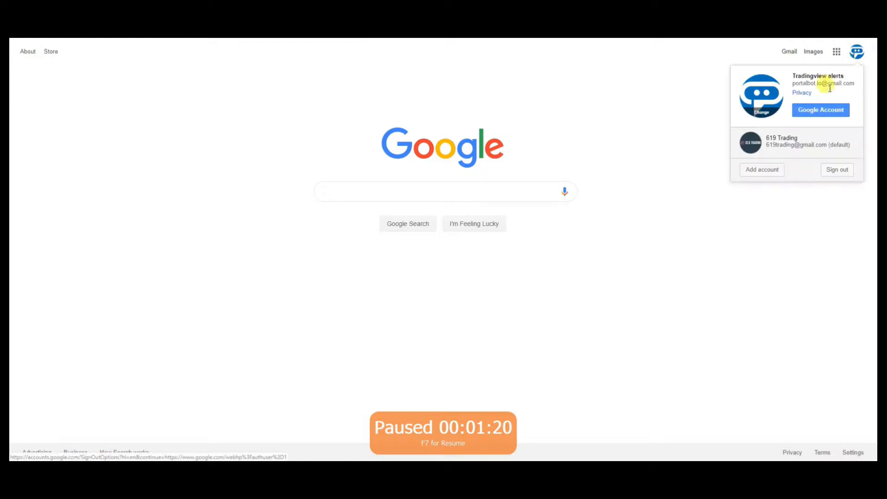
pyautogui.click(822, 111)
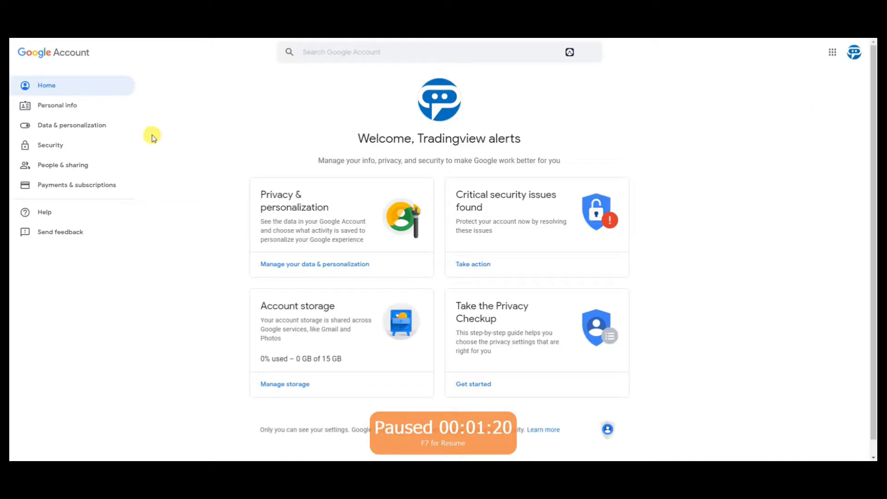
pyautogui.click(53, 144)
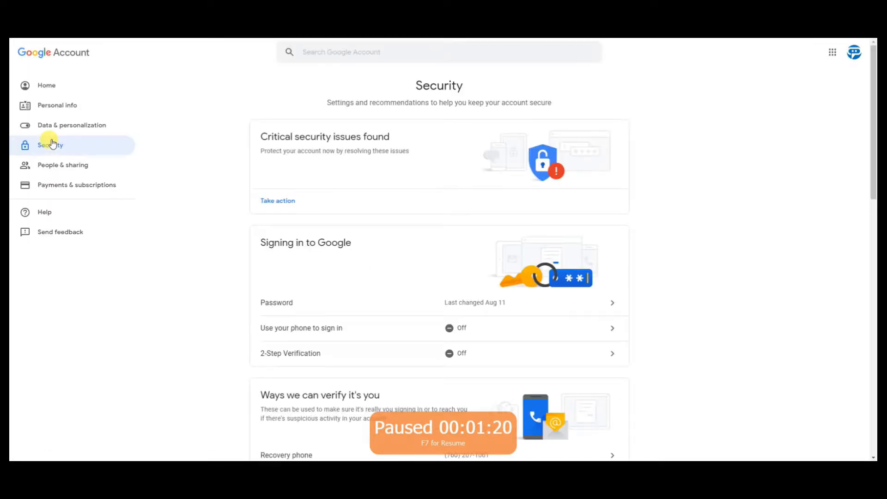
pyautogui.scroll(-15, 237, 283)
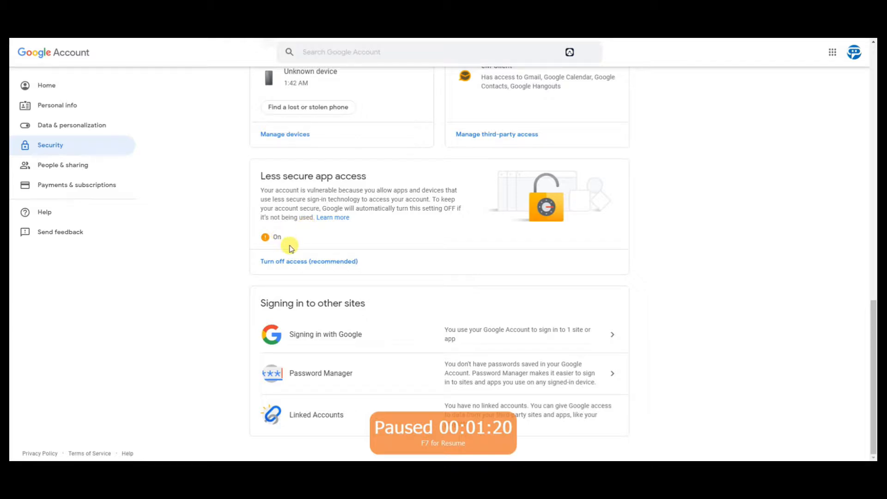
pyautogui.click(294, 262)
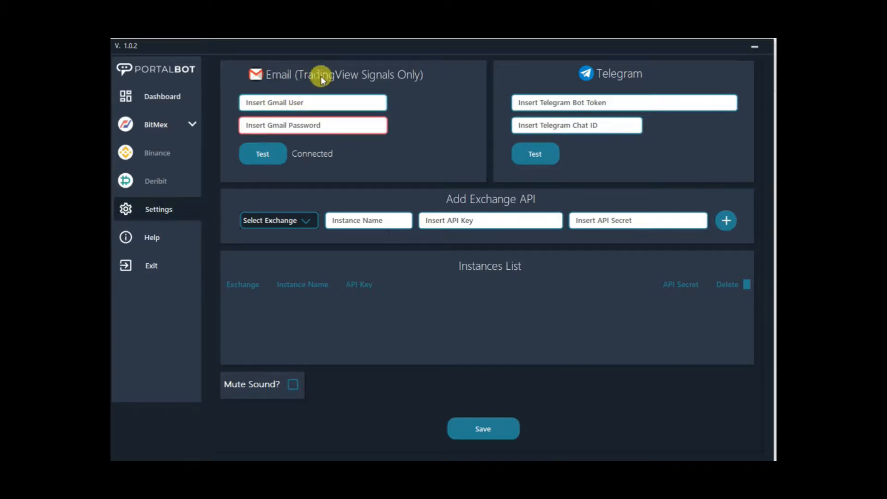
# Step: Switch to PortalBot, enter the Gmail user and Gmail password for TradingView signals, and test the connection
pyautogui.click(296, 102)
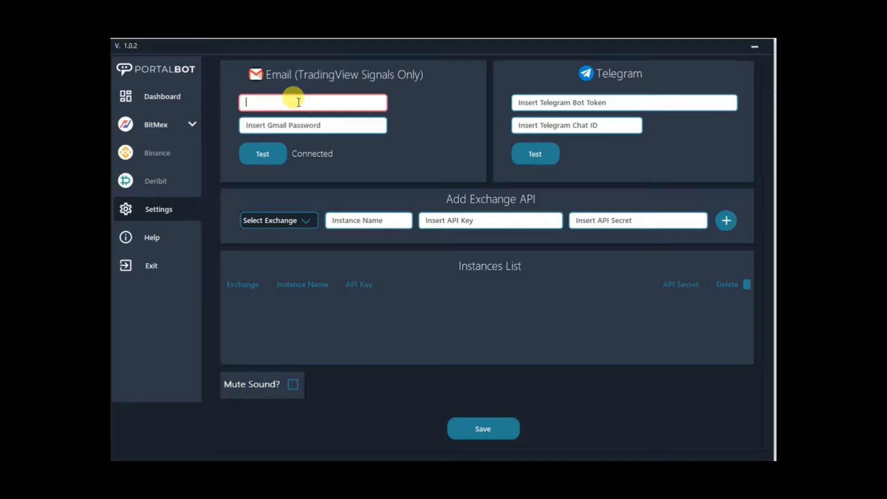
pyautogui.click(307, 124)
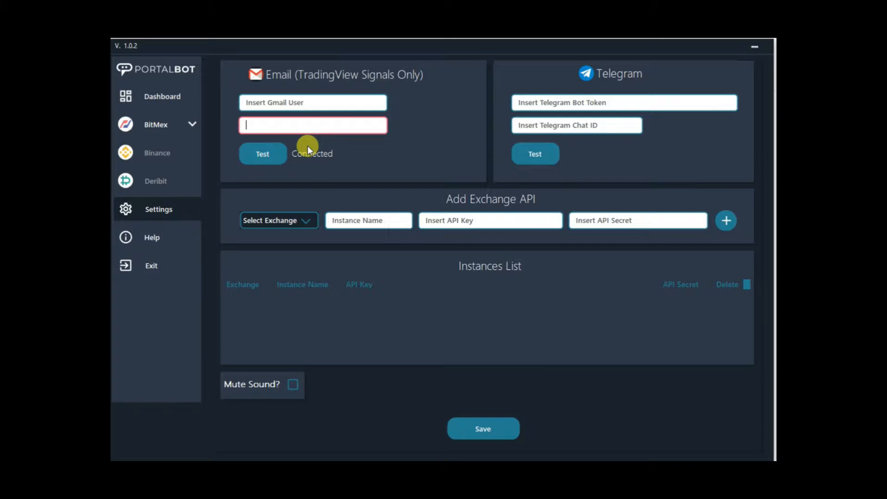
pyautogui.click(271, 157)
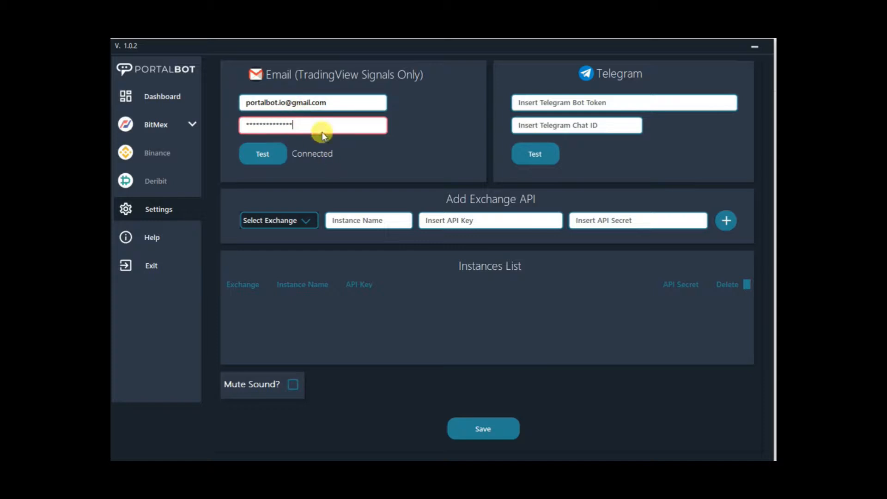
pyautogui.click(341, 101)
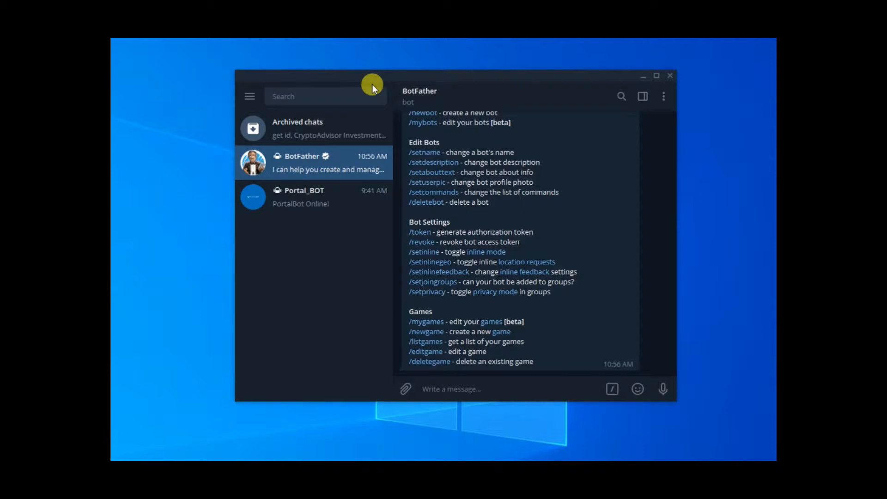
pyautogui.click(348, 91)
pyautogui.write('@botfd')
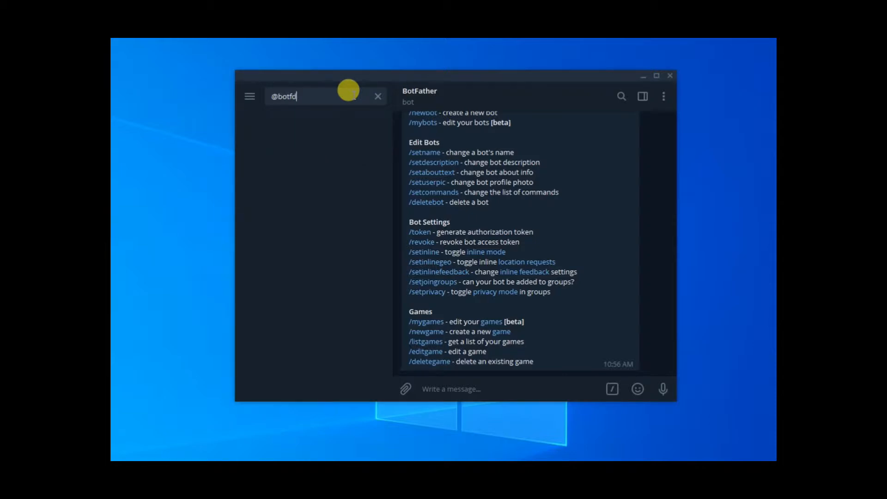
pyautogui.press('BackSpace')
pyautogui.write('ather')
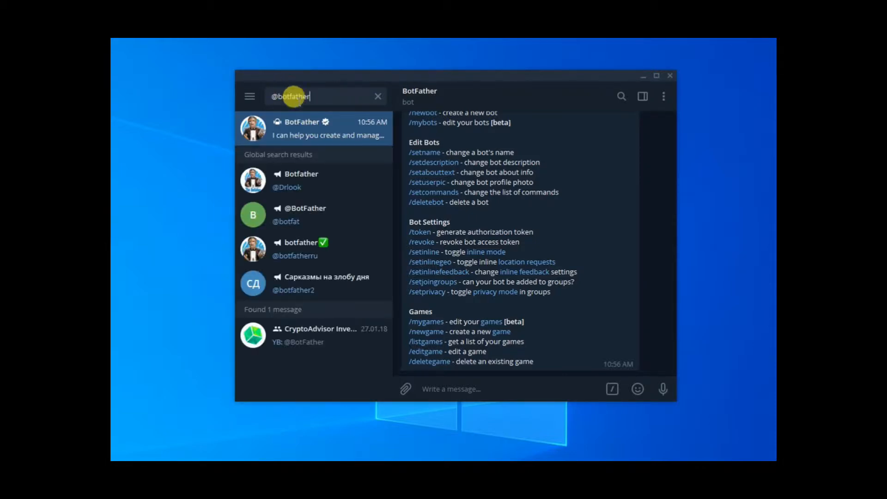
pyautogui.click(294, 126)
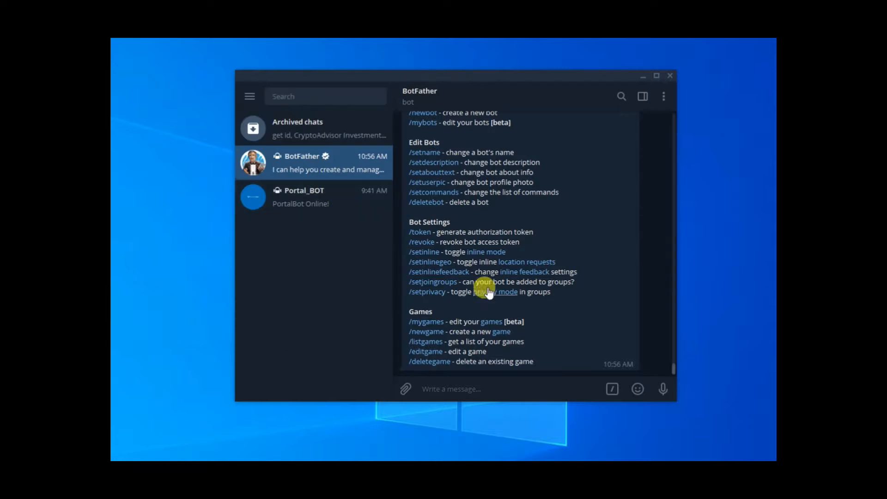
# Step: Send /start to BotFather and request a new bot with the /newbot command
pyautogui.click(498, 388)
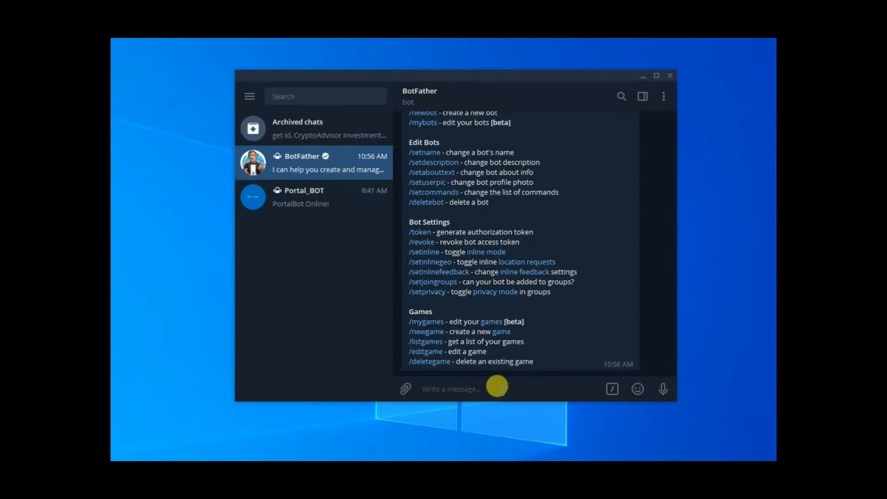
pyautogui.write('/start')
pyautogui.press('Return')
pyautogui.scroll(2, 542, 243)
pyautogui.scroll(-2, 541, 243)
pyautogui.scroll(2, 540, 243)
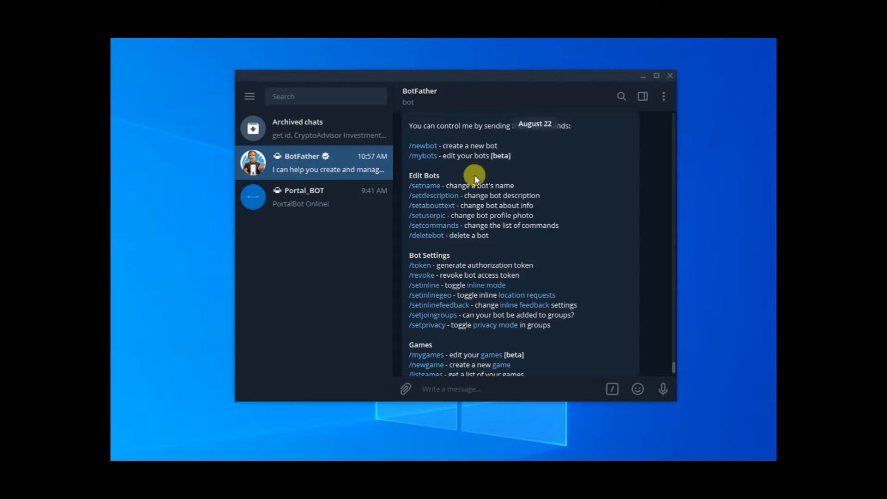
pyautogui.click(429, 147)
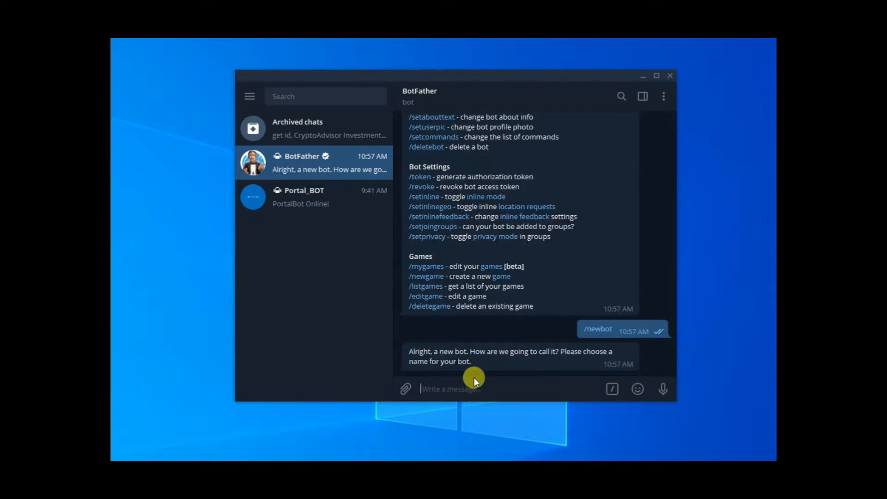
# Step: Name the new bot portalbot-notifier
pyautogui.write('bitmex-')
pyautogui.press('BackSpace')
pyautogui.press('BackSpace')
pyautogui.press('BackSpace')
pyautogui.press('BackSpace')
pyautogui.press('BackSpace')
pyautogui.press('BackSpace')
pyautogui.press('BackSpace')
pyautogui.write('portalbot')
pyautogui.write('-notifier')
pyautogui.press('Return')
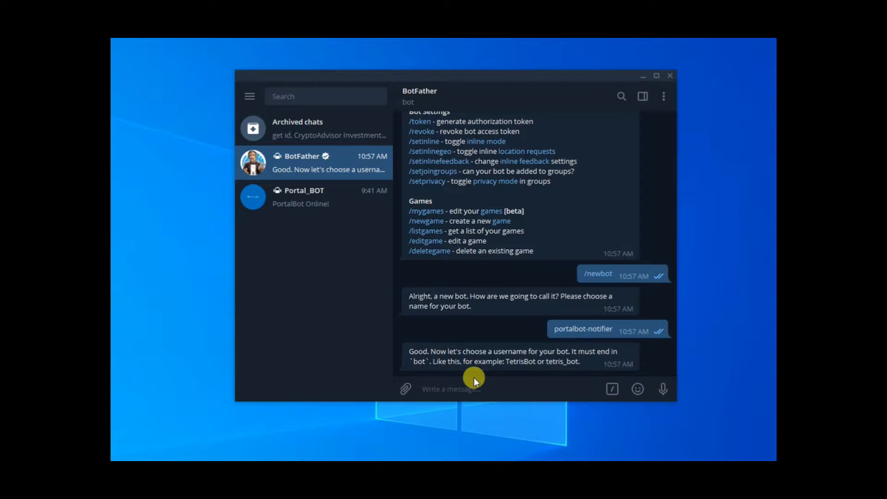
# Step: Give the bot the username portalBOT1_notification_bot and select the HTTP API token in BotFather's reply
pyautogui.write('portalBOT_notification')
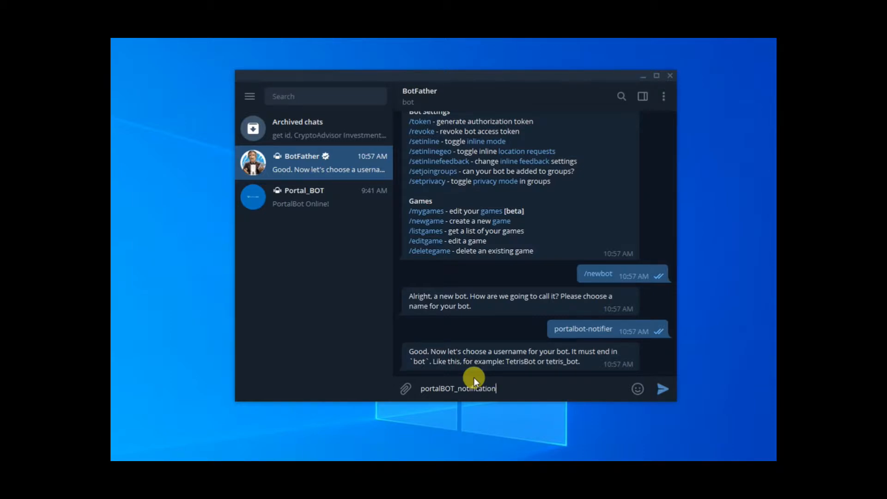
pyautogui.write('_bot')
pyautogui.press('Left')
pyautogui.press('Left')
pyautogui.press('Left')
pyautogui.write('1')
pyautogui.press('Return')
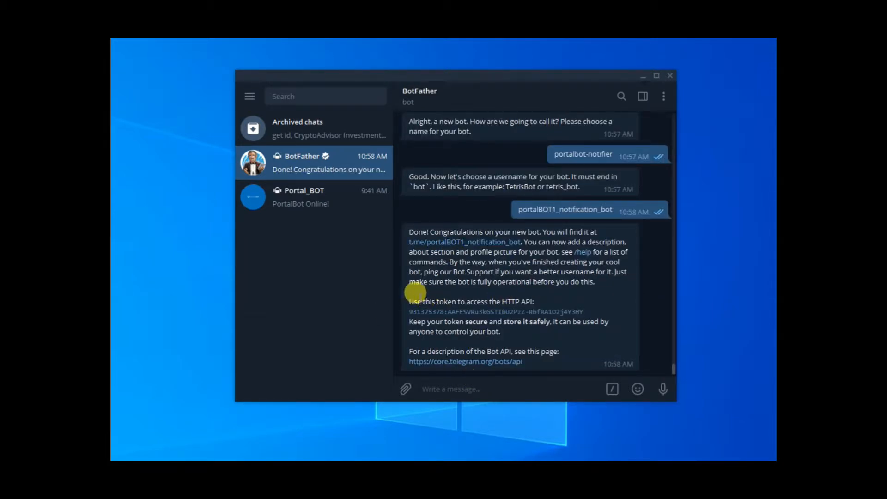
pyautogui.moveTo(587, 312); pyautogui.dragTo(414, 310)
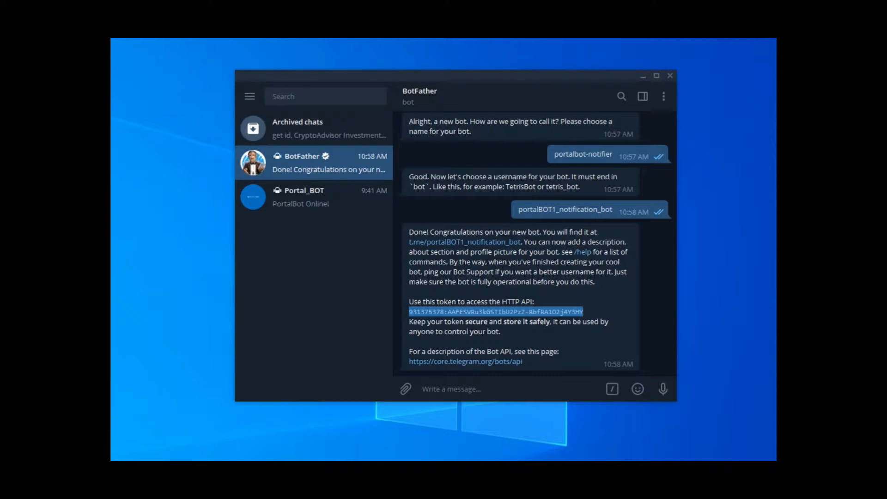
# Step: Find the get id bot in Telegram and send it the /start command
pyautogui.click(320, 97)
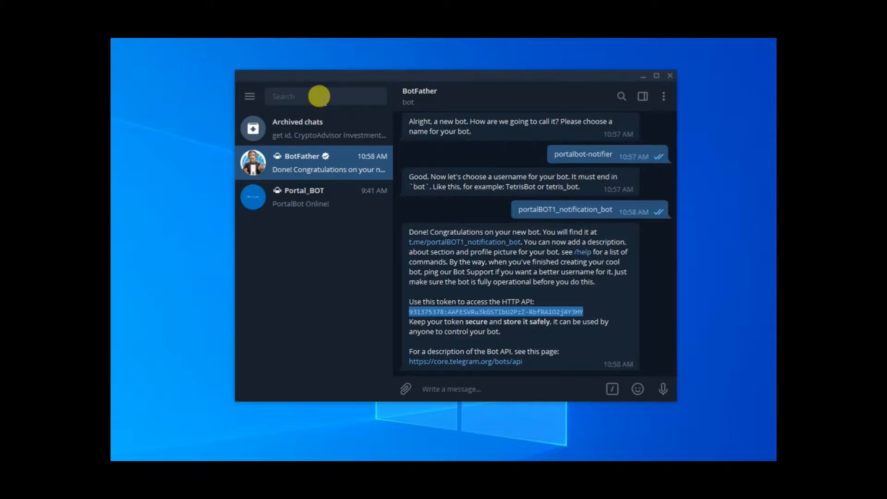
pyautogui.write('@get')
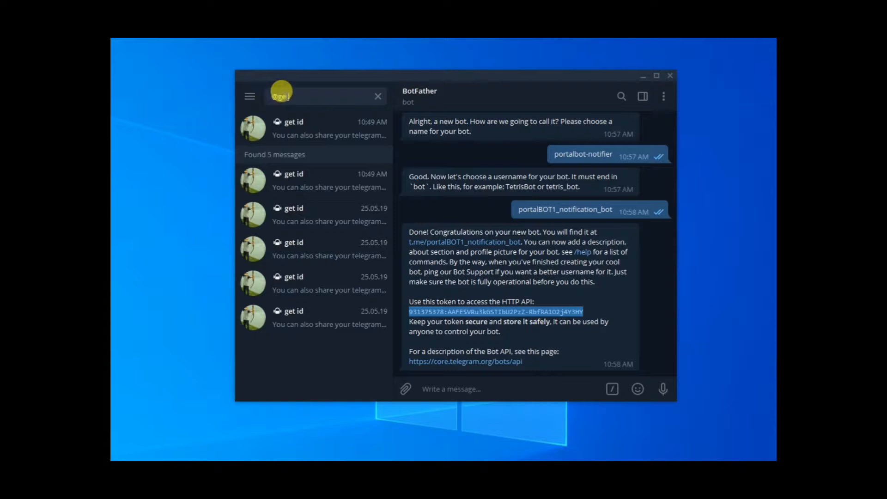
pyautogui.click(326, 126)
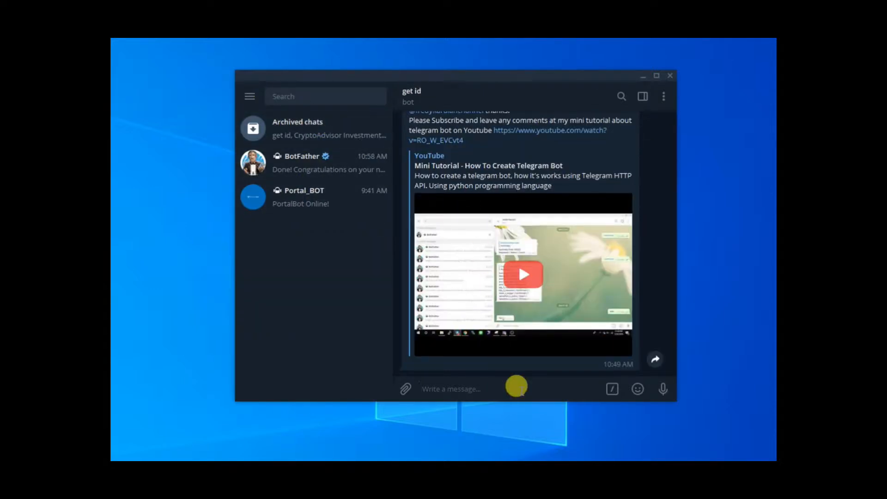
pyautogui.write('/start')
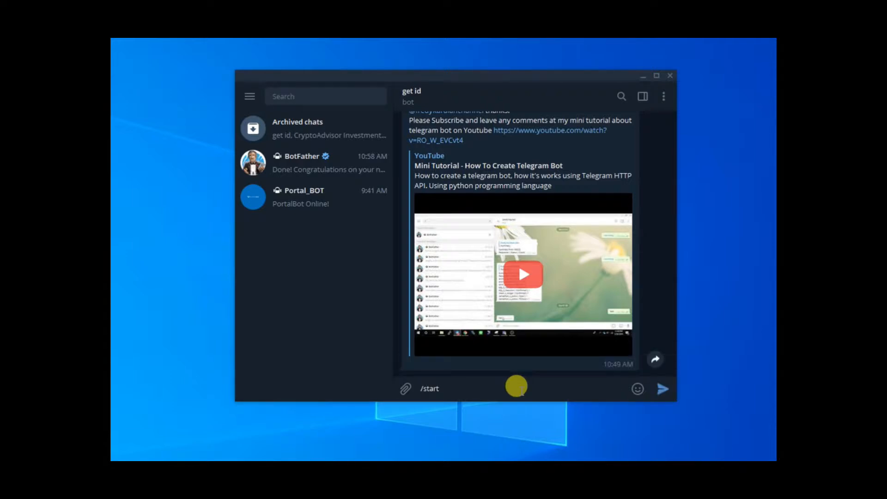
pyautogui.press('Return')
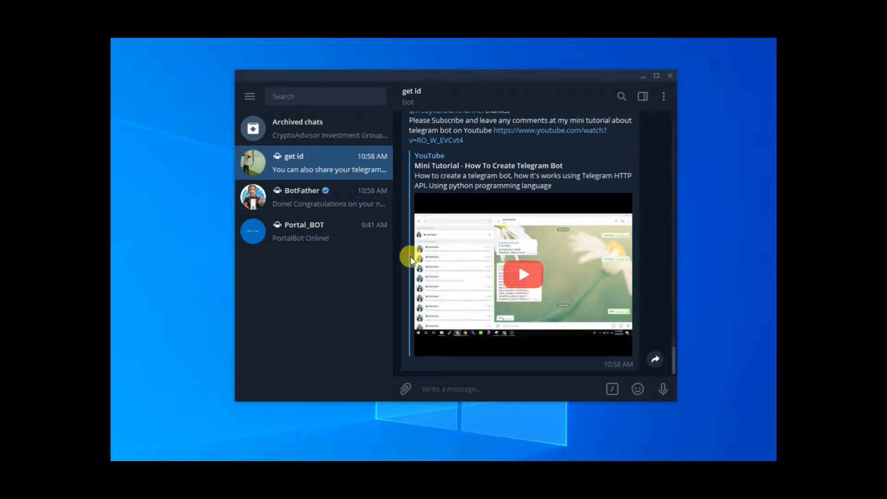
# Step: Locate the chat ID in the get id bot's latest reply and select it
pyautogui.scroll(1, 418, 257)
pyautogui.scroll(3, 423, 262)
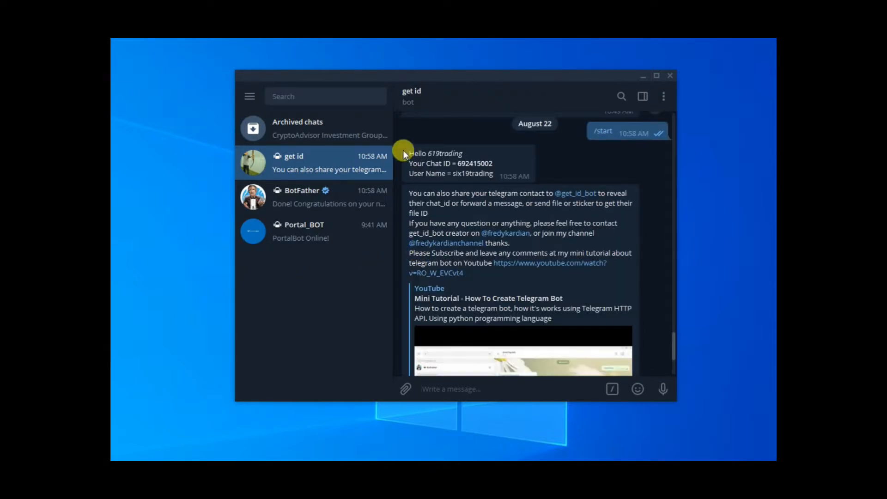
pyautogui.moveTo(454, 159); pyautogui.dragTo(488, 159)
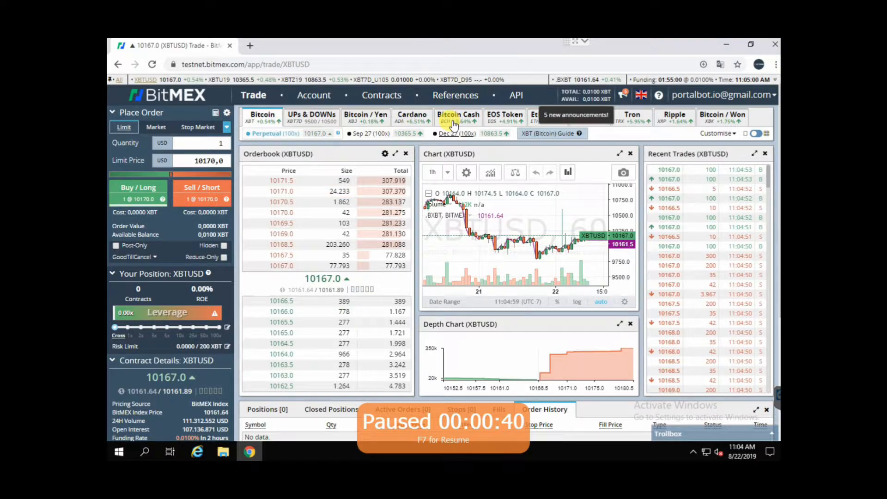
# Step: Switch to the BitMEX testnet account, create an API key named BOT with Order permission, and select the new key's ID
pyautogui.click(324, 96)
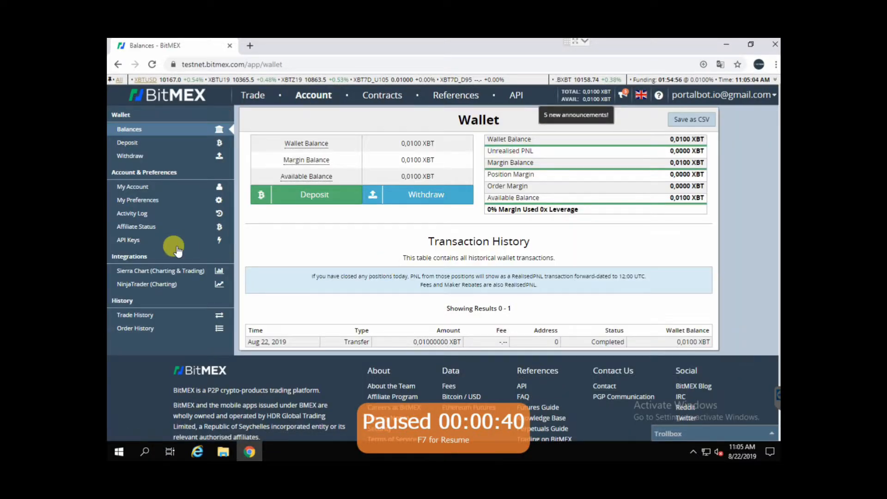
pyautogui.click(144, 241)
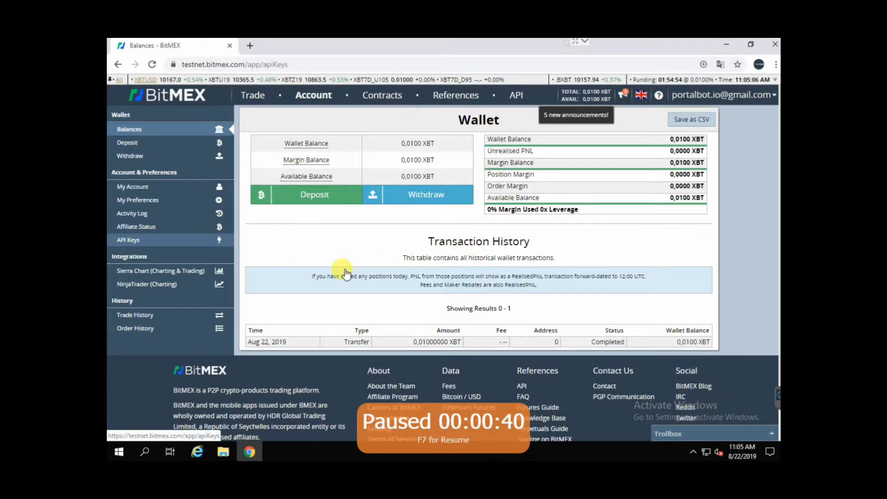
pyautogui.click(427, 181)
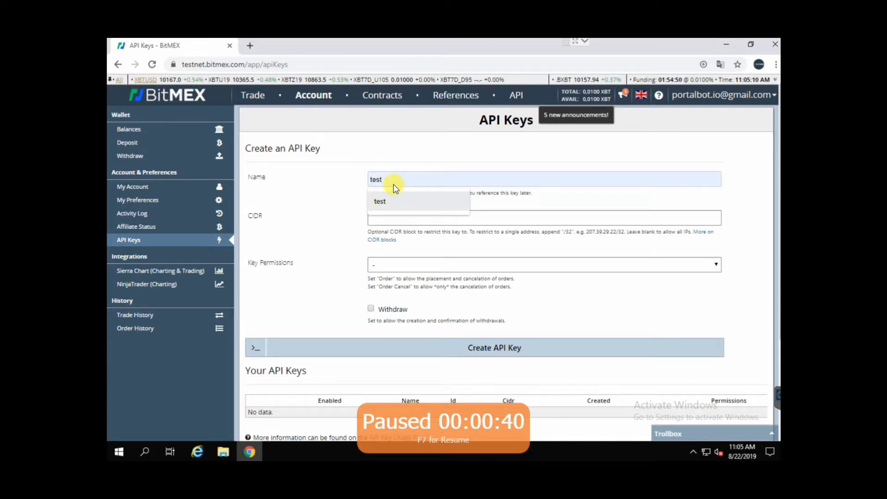
pyautogui.write('BOT')
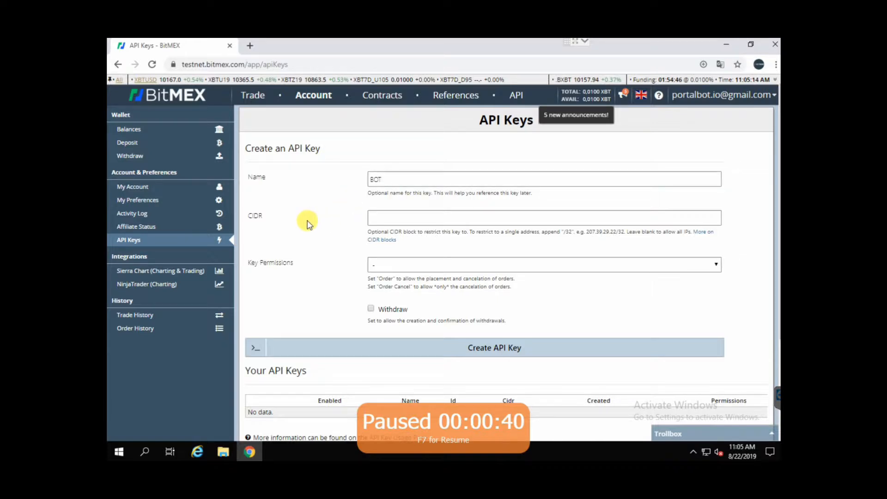
pyautogui.click(386, 266)
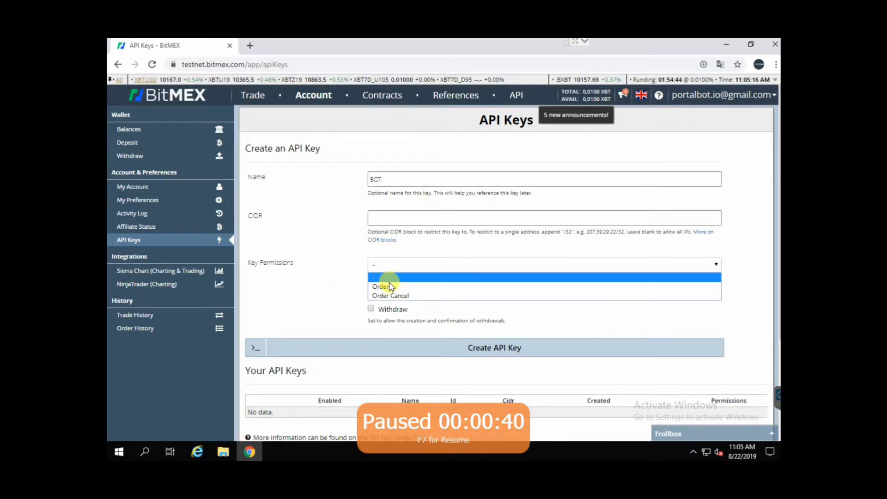
pyautogui.click(388, 287)
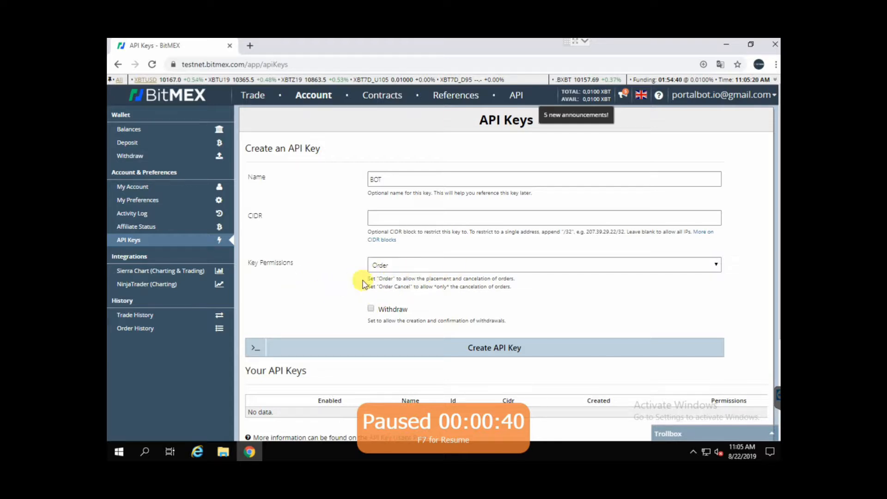
pyautogui.scroll(-3, 302, 300)
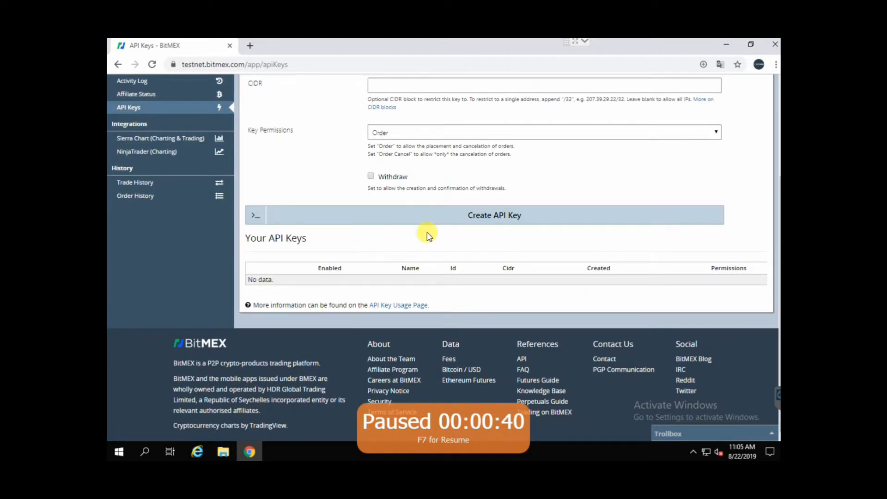
pyautogui.click(448, 219)
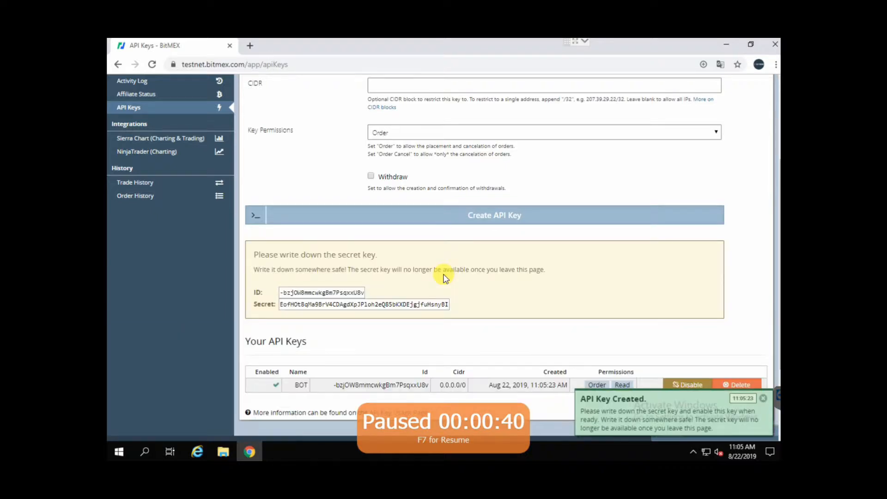
pyautogui.click(308, 295)
pyautogui.hotkey('ctrl', 'c')
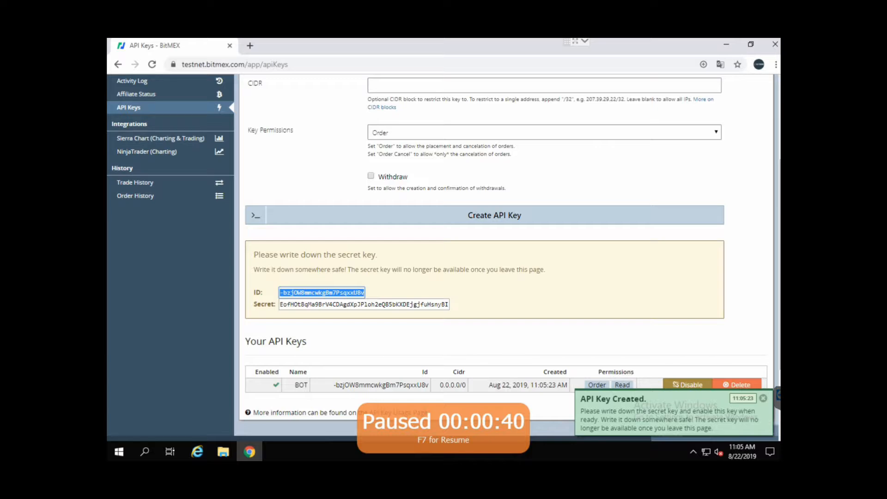
# Step: Select the new API key's secret on BitMEX, switch to PortalBot and choose BitMex Testnet as the exchange
pyautogui.click(336, 301)
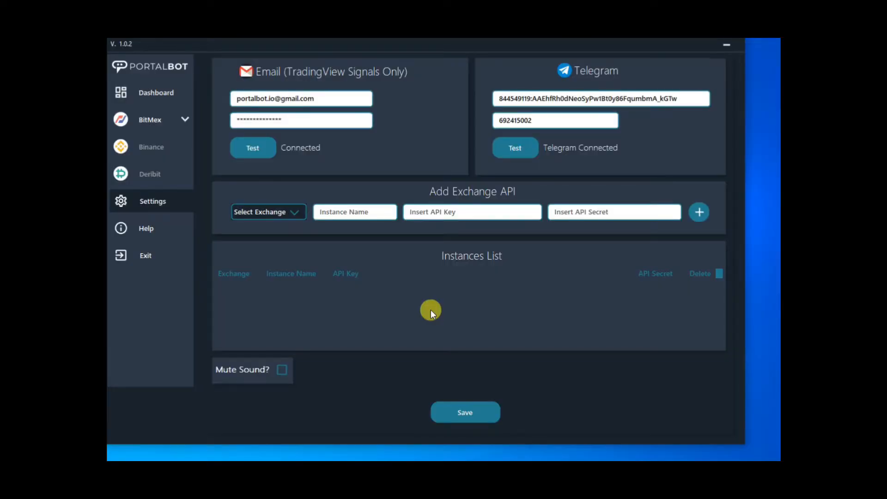
pyautogui.click(271, 216)
pyautogui.click(258, 239)
pyautogui.click(342, 213)
pyautogui.write('Demo')
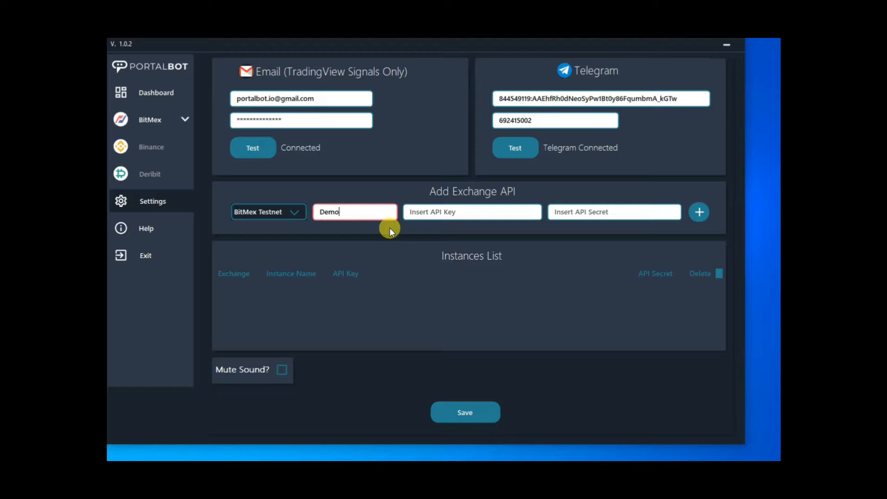
pyautogui.moveTo(373, 216); pyautogui.dragTo(307, 200)
pyautogui.press('BackSpace')
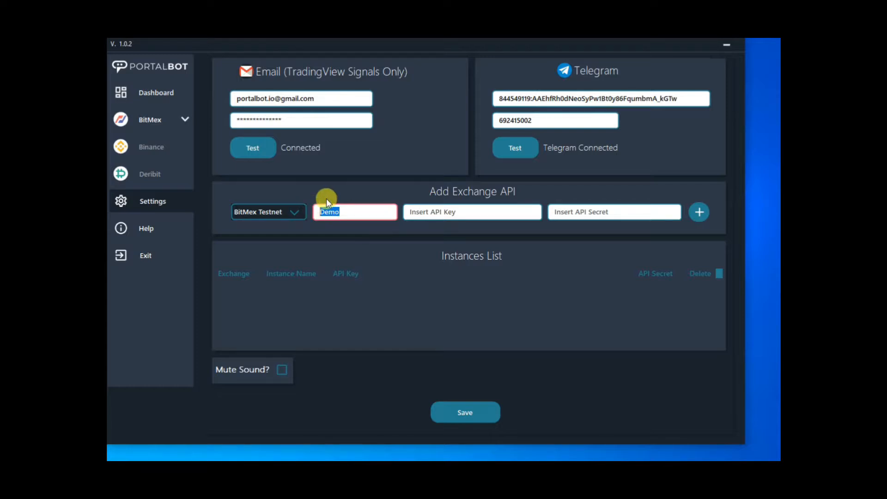
pyautogui.click(284, 211)
pyautogui.click(368, 197)
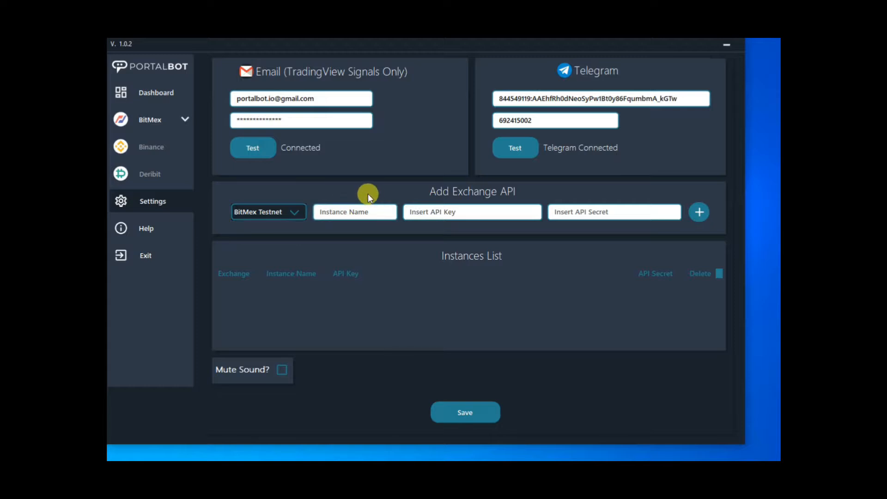
# Step: Choose BitMex Testnet as the exchange for the new API entry and name the instance Demo
pyautogui.click(262, 213)
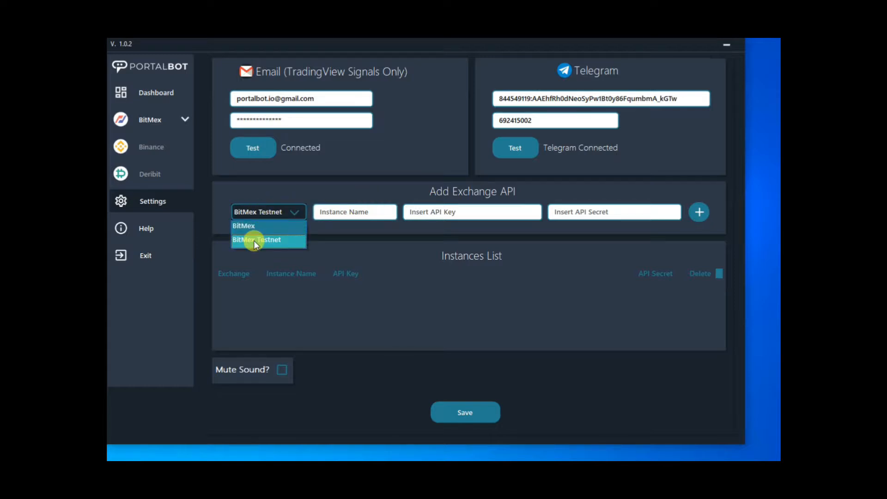
pyautogui.click(254, 241)
pyautogui.click(282, 212)
pyautogui.click(267, 241)
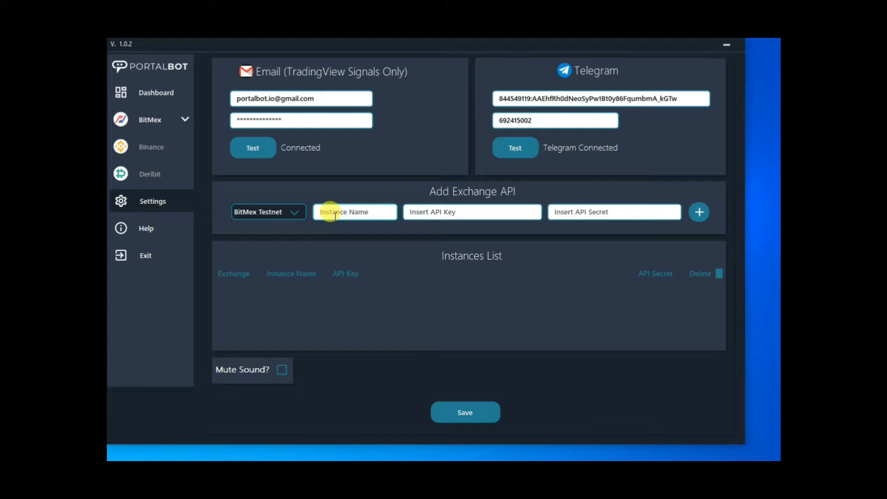
pyautogui.click(339, 213)
pyautogui.write('Demo')
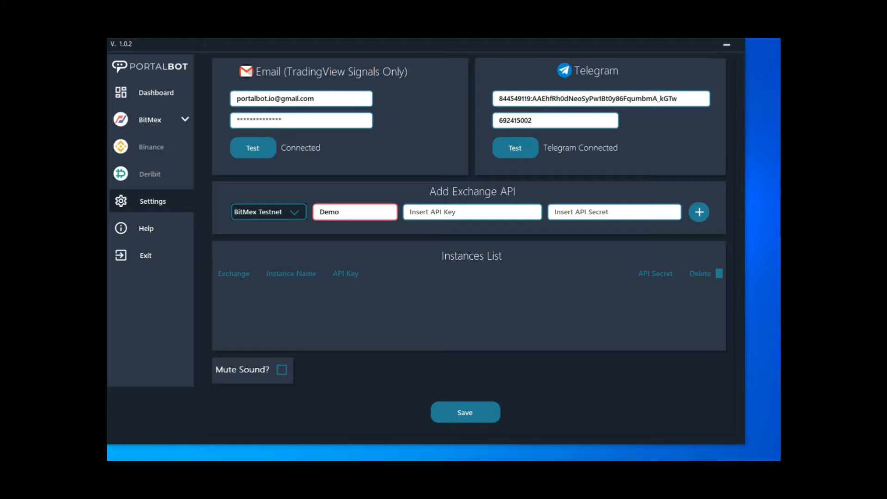
# Step: Add the Demo instance with the BitMEX API key and API secret pasted in, and save the settings
pyautogui.click(470, 210)
pyautogui.hotkey('ctrl', 'v')
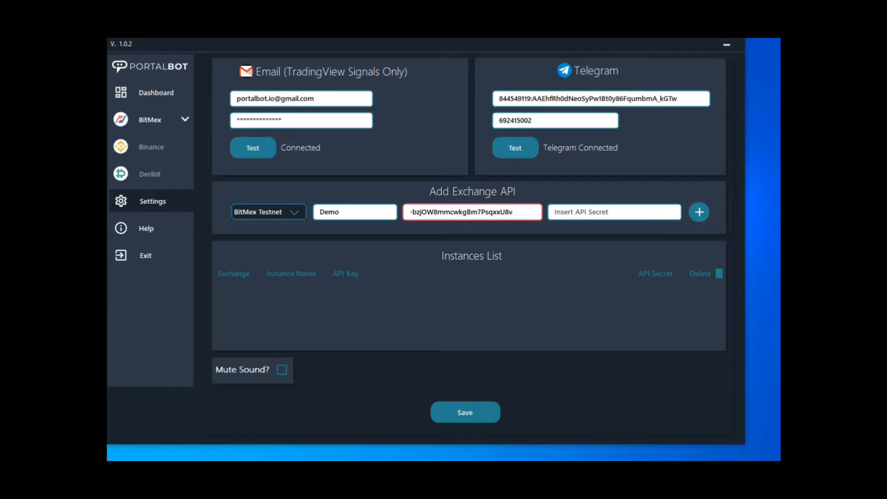
pyautogui.click(565, 211)
pyautogui.hotkey('ctrl', 'v')
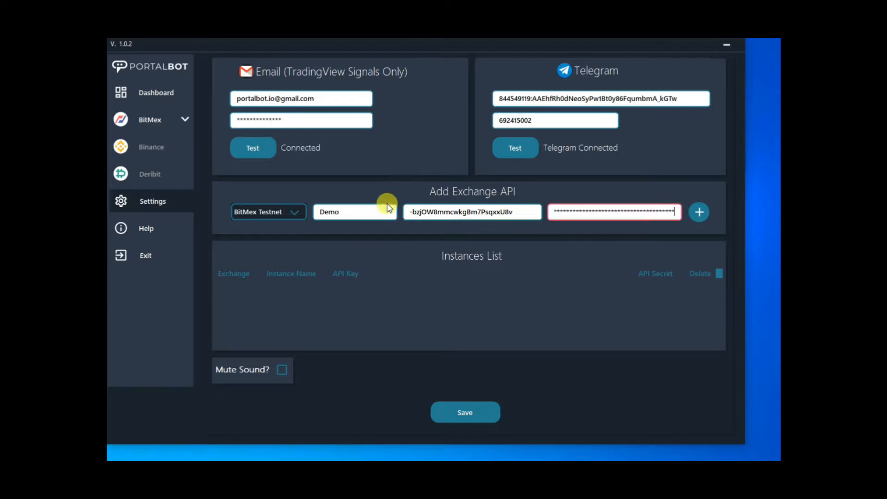
pyautogui.click(411, 212)
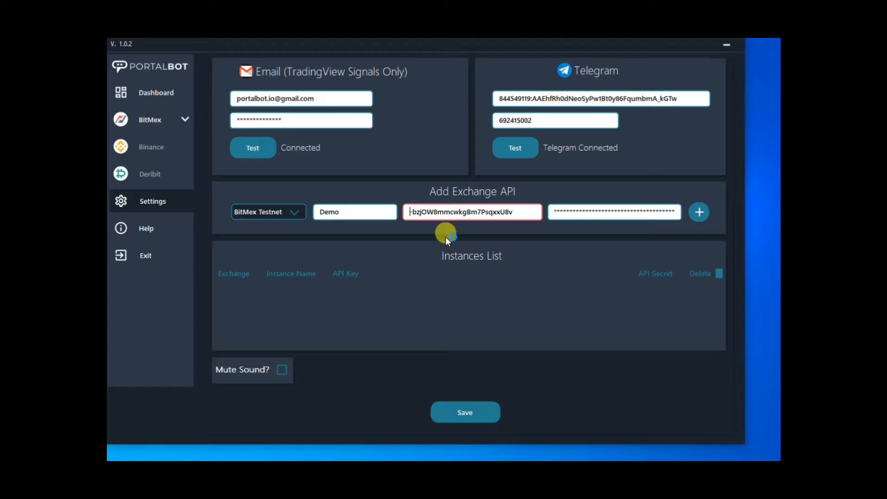
pyautogui.click(699, 212)
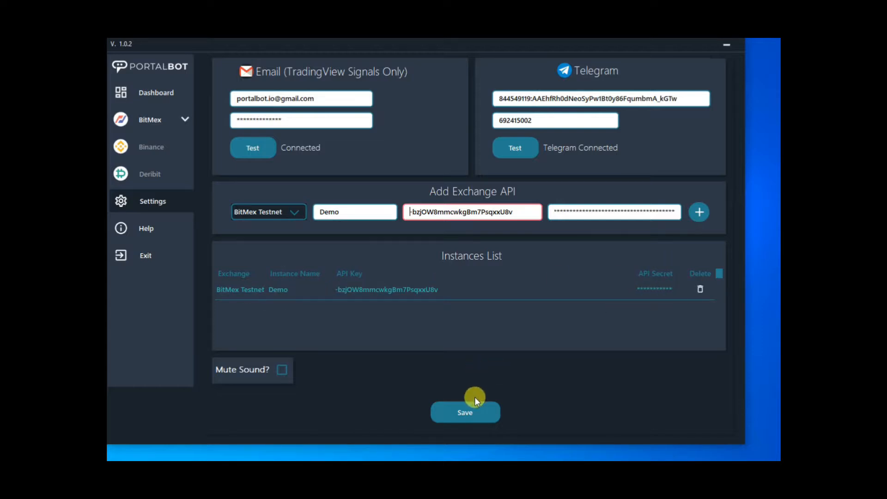
pyautogui.click(474, 412)
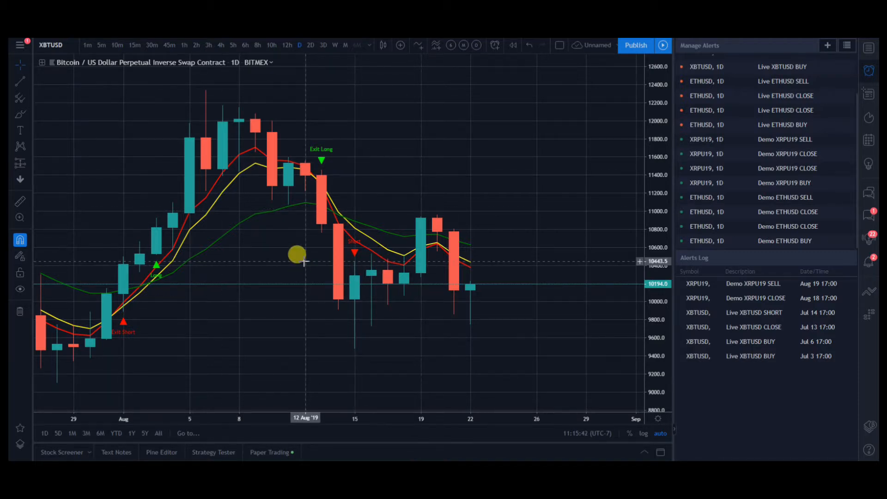
# Step: Switch to TradingView and examine the Long, Short and exit signals on the XBTUSD daily chart over shorter and longer periods
pyautogui.scroll(-1, 301, 259)
pyautogui.scroll(-2, 304, 263)
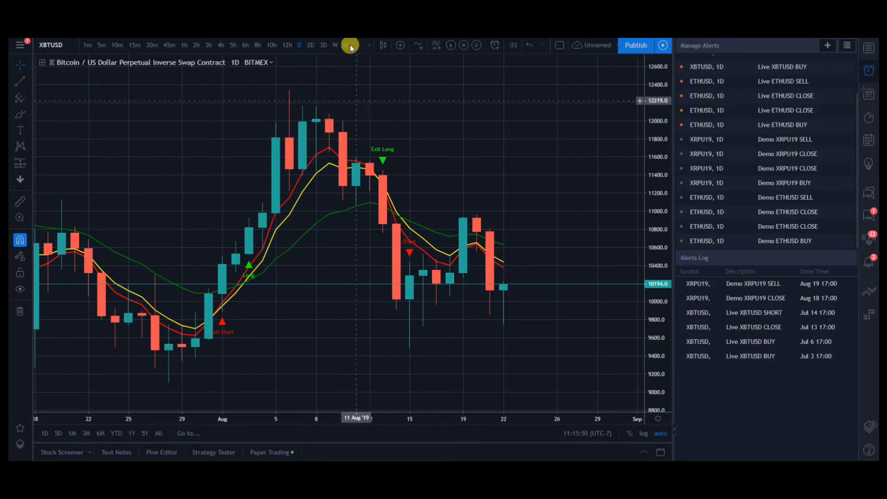
pyautogui.scroll(2, 379, 225)
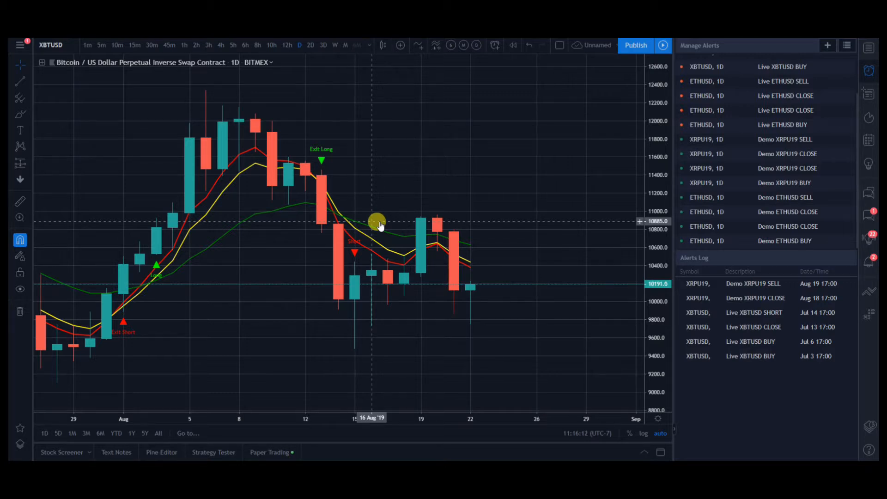
pyautogui.scroll(-2, 380, 225)
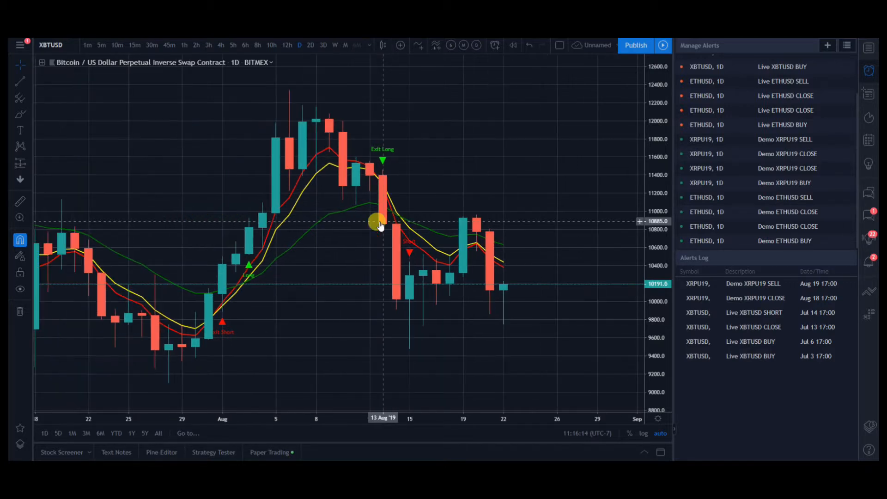
pyautogui.scroll(-5, 380, 225)
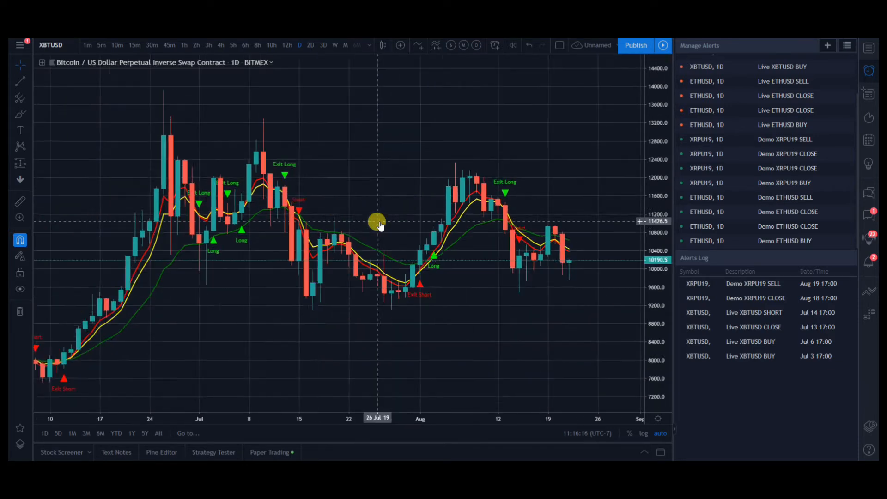
pyautogui.scroll(-2, 380, 225)
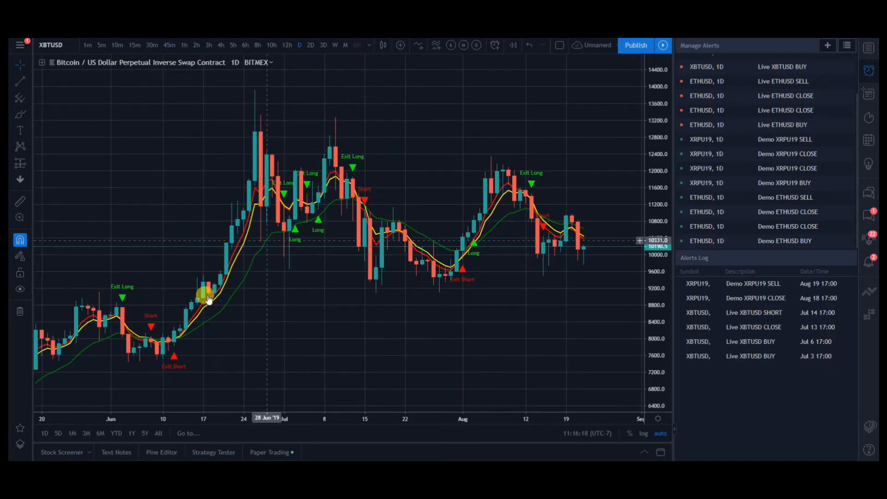
pyautogui.scroll(-2, 178, 307)
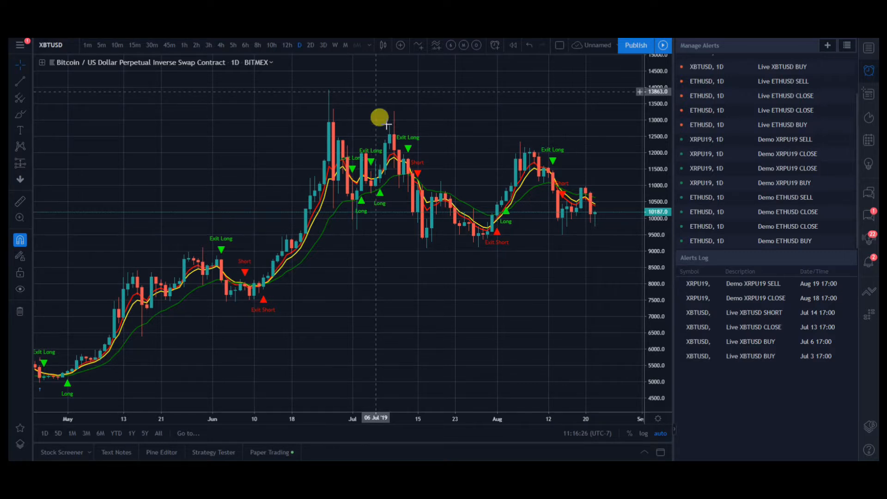
pyautogui.scroll(4, 397, 125)
pyautogui.scroll(1, 415, 137)
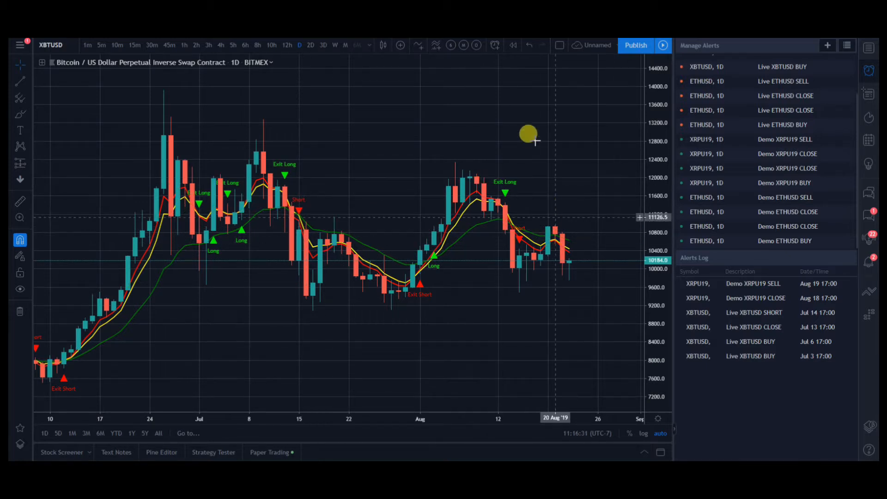
pyautogui.scroll(2, 532, 141)
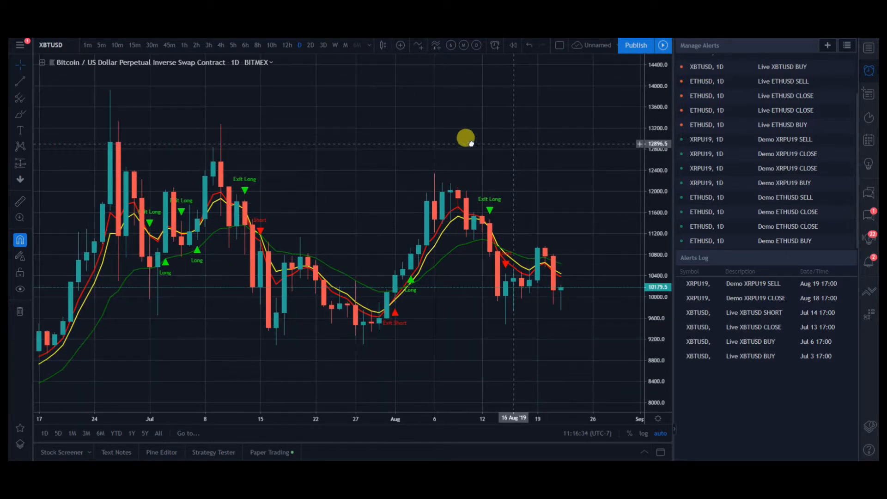
pyautogui.scroll(-1, 455, 137)
pyautogui.moveTo(446, 137); pyautogui.dragTo(333, 149)
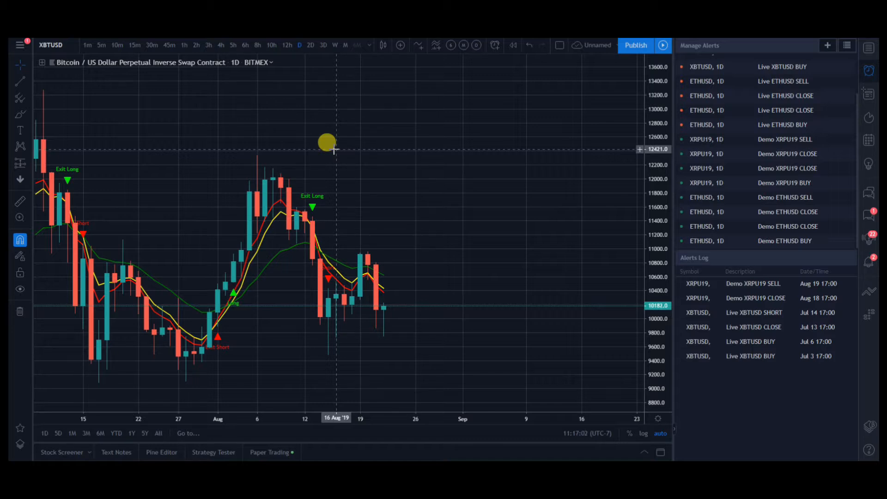
pyautogui.scroll(-3, 330, 151)
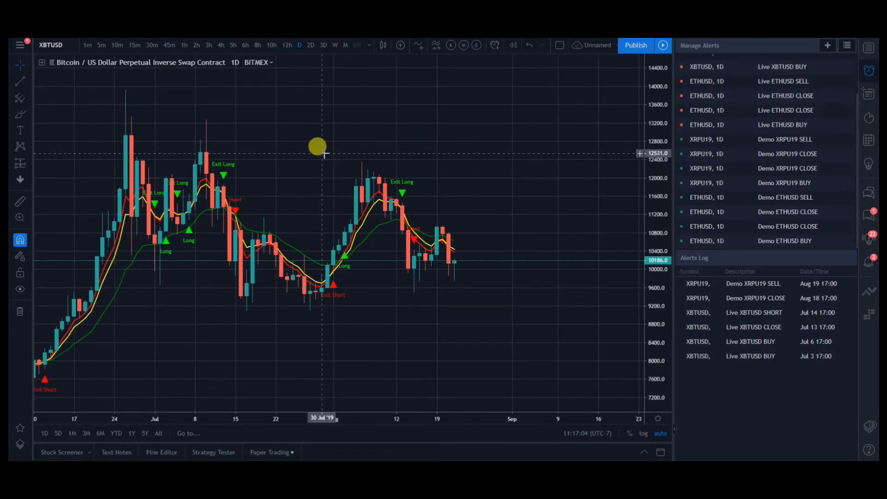
pyautogui.scroll(3, 324, 153)
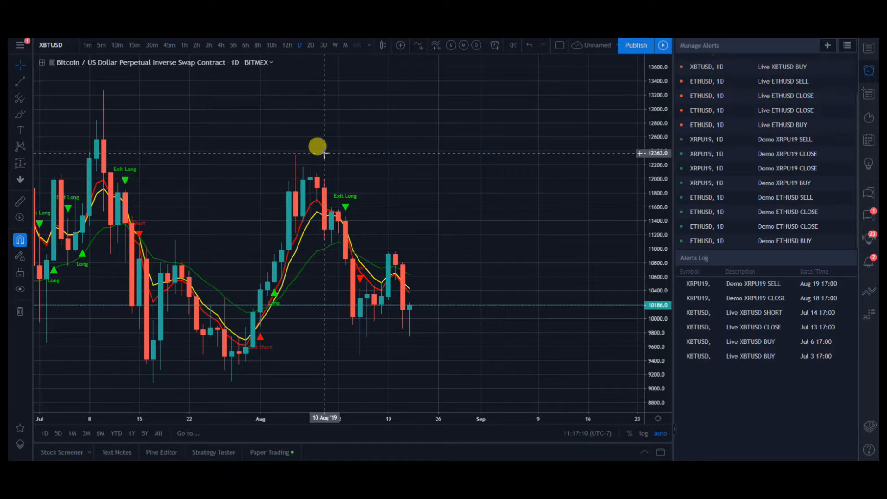
pyautogui.scroll(-3, 325, 153)
pyautogui.scroll(3, 325, 154)
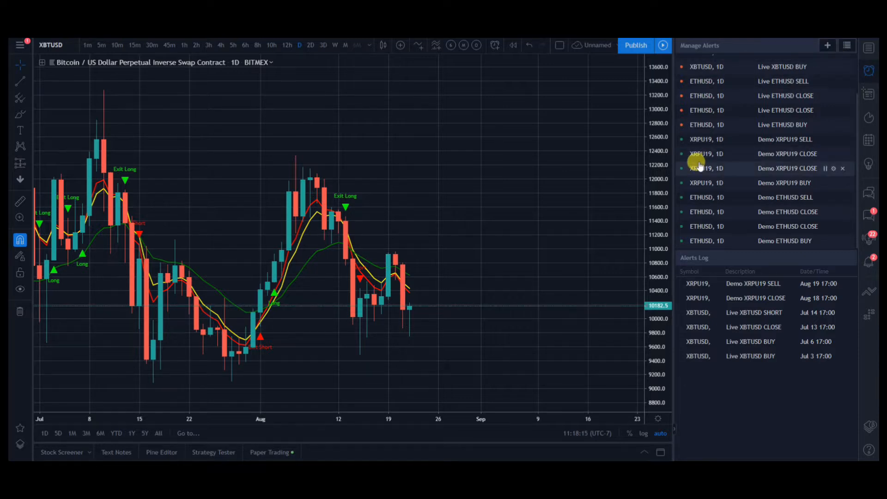
# Step: Start a new XBTUSD alert on the PortalBOT Pro LONG Entry condition with the option Once Per Bar Close
pyautogui.hotkey('alt', 'a')
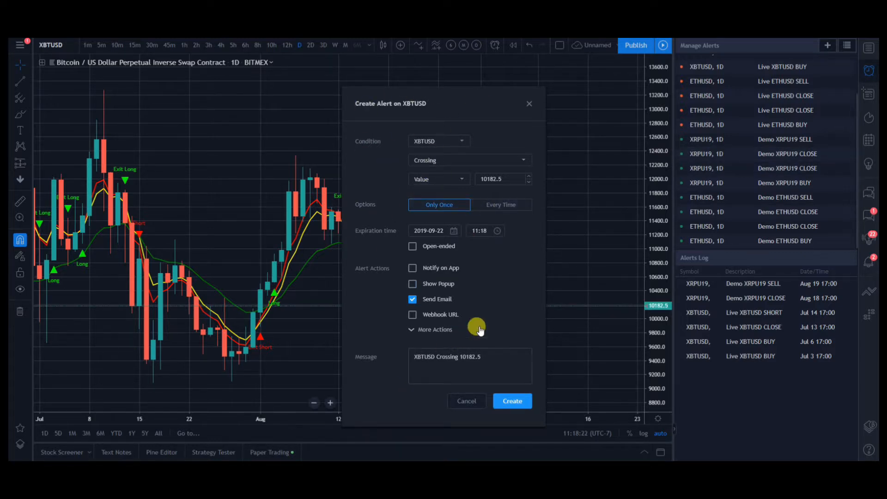
pyautogui.click(434, 144)
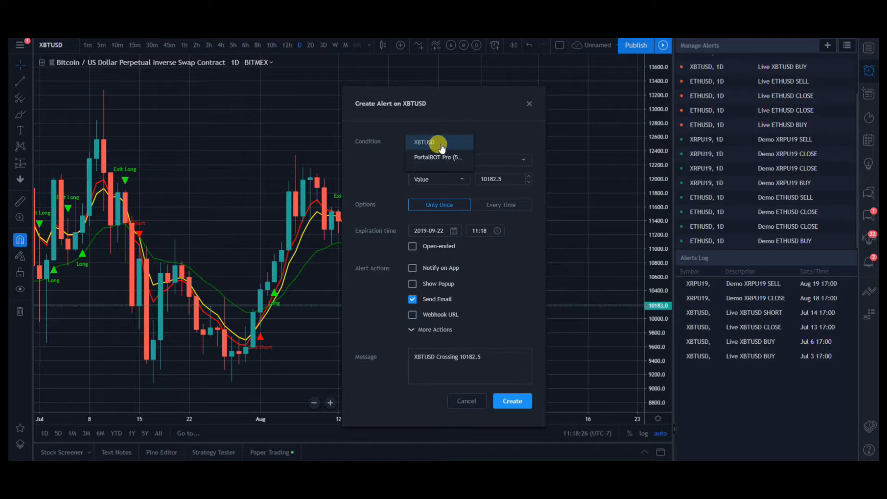
pyautogui.click(426, 161)
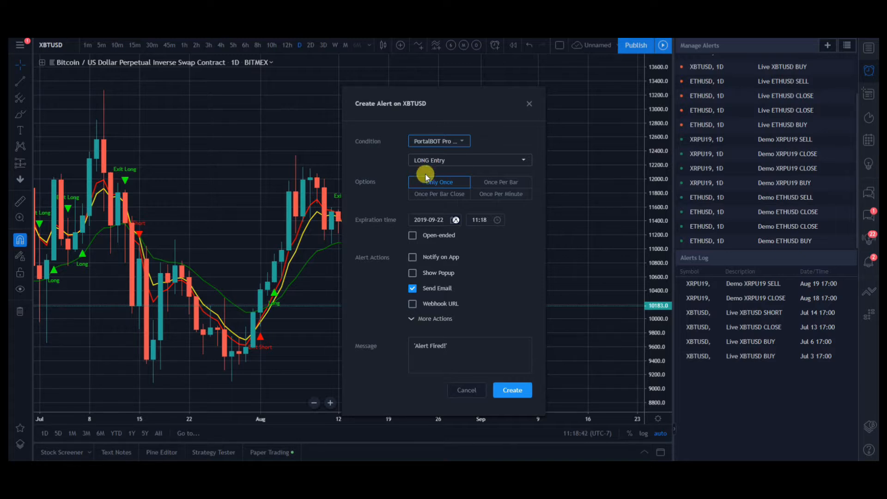
pyautogui.click(422, 200)
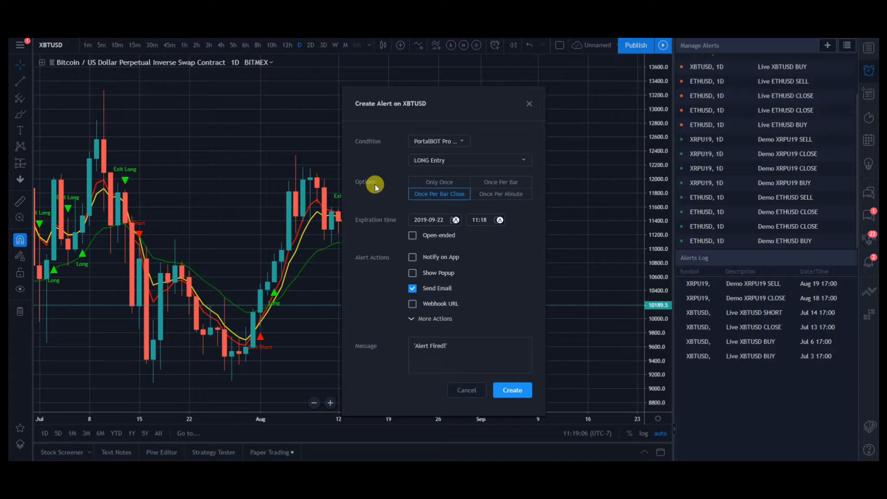
pyautogui.moveTo(439, 94); pyautogui.dragTo(527, 86)
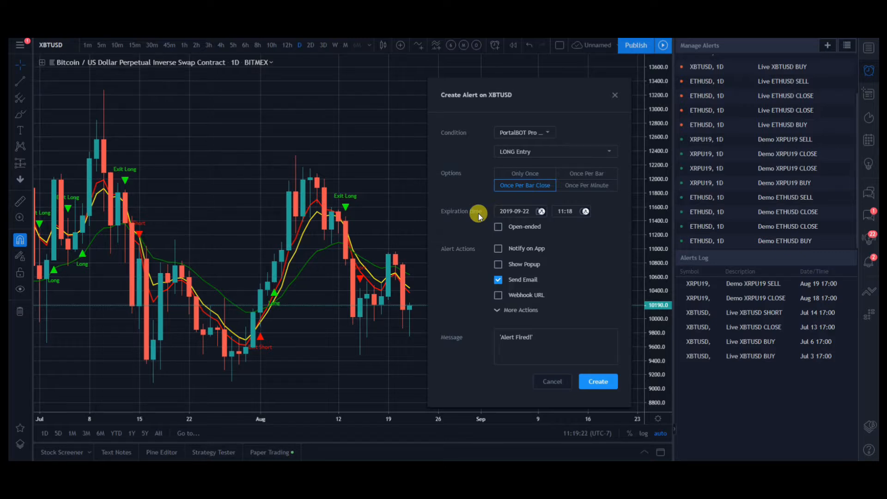
# Step: Set the alert's expiration date to 2019-10-21 and check the additional alert actions
pyautogui.click(505, 212)
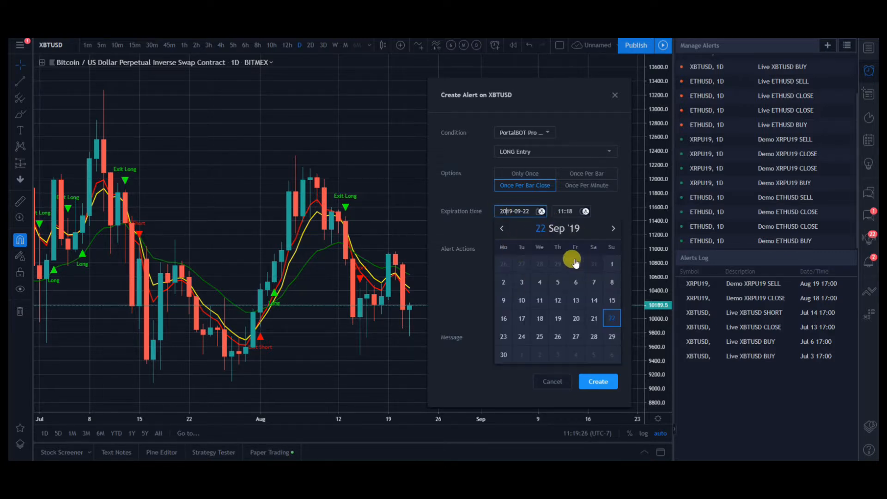
pyautogui.click(613, 229)
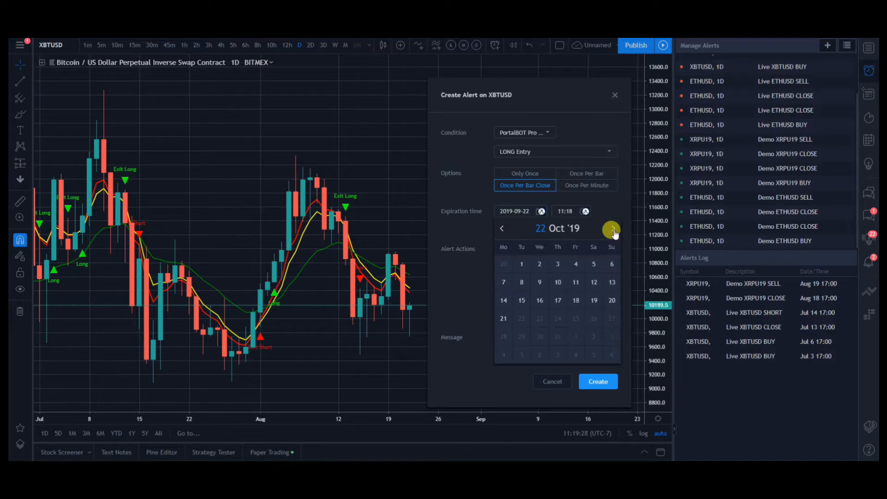
pyautogui.click(503, 320)
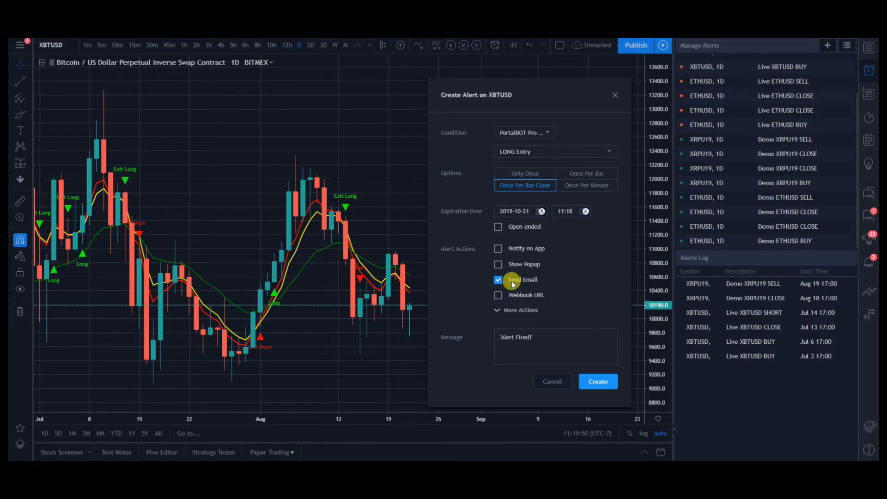
pyautogui.click(497, 310)
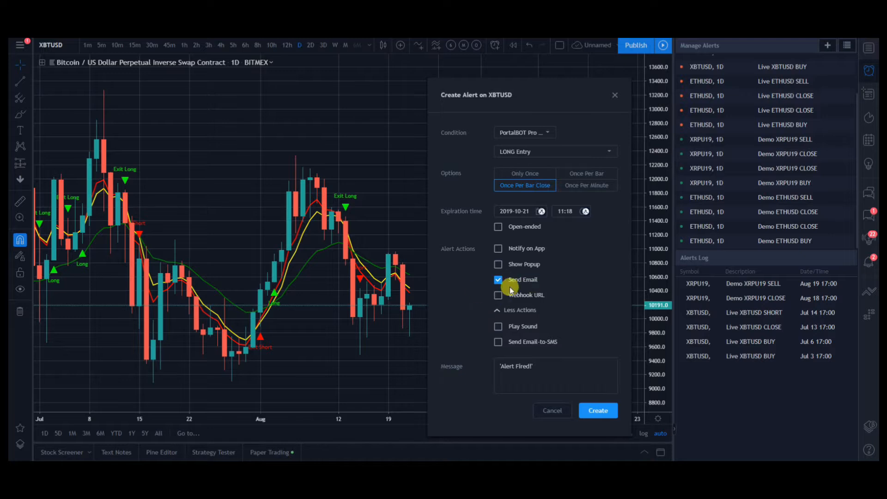
pyautogui.click(498, 310)
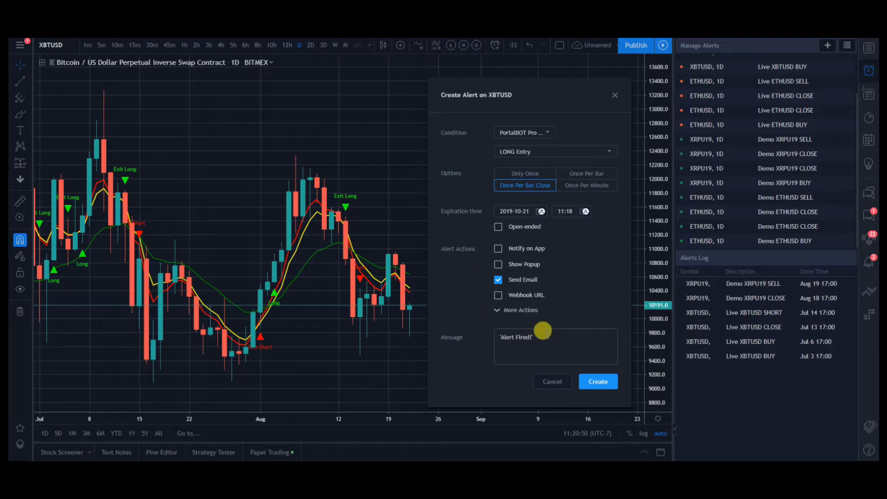
# Step: Replace the alert's default message with Demo XBTUSD BUY
pyautogui.moveTo(541, 330); pyautogui.dragTo(482, 330)
pyautogui.press('BackSpace')
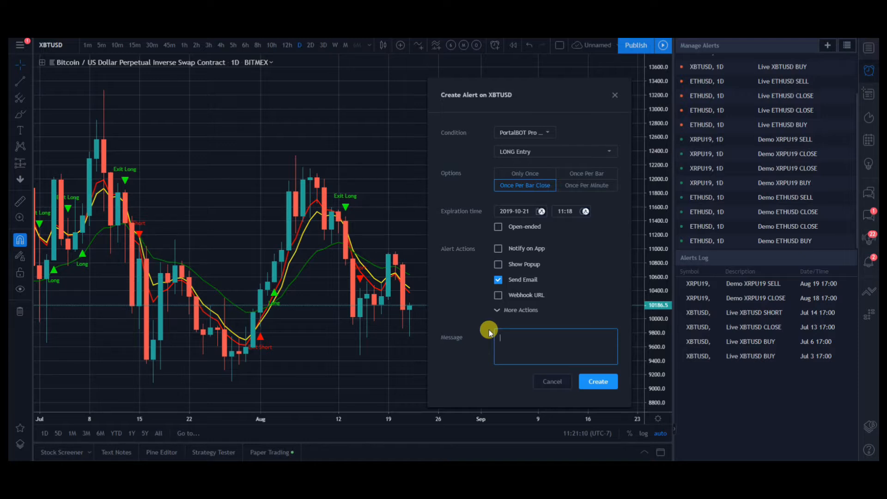
pyautogui.write('Demo XBTUSD BUY')
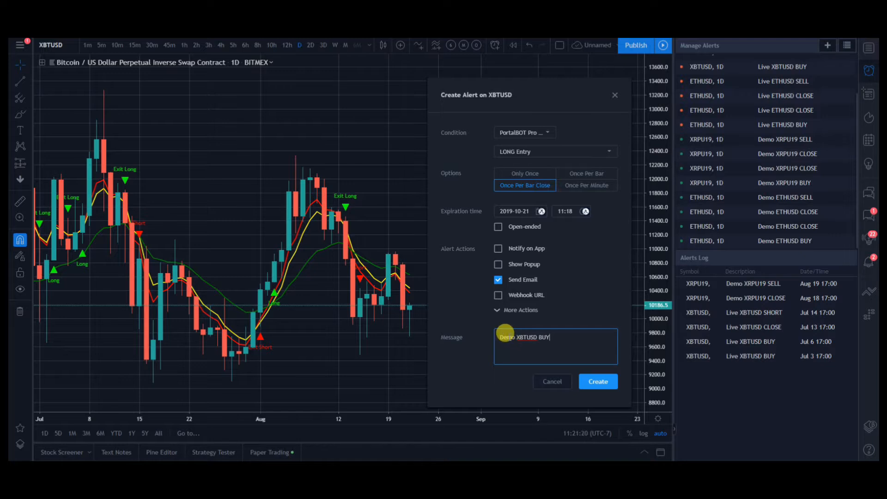
# Step: Review the instance name and symbol in the alert message and compare the symbol with the XBTUSD chart
pyautogui.doubleClick(509, 337)
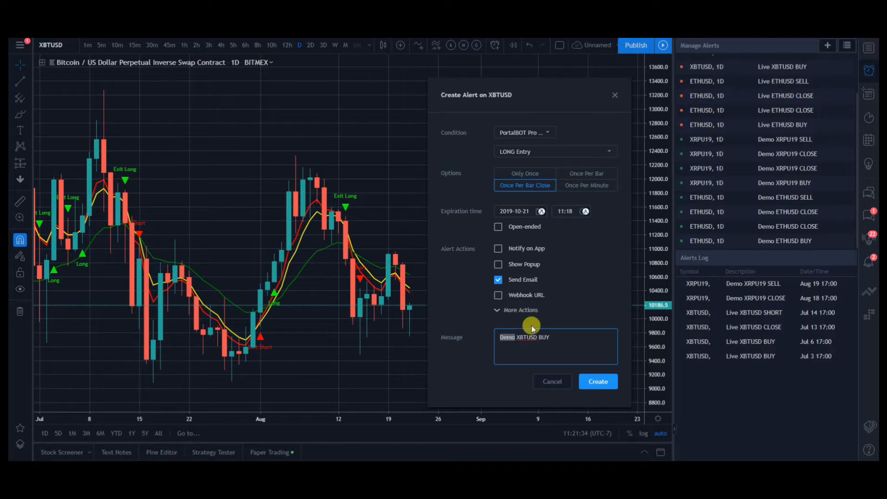
pyautogui.click(506, 336)
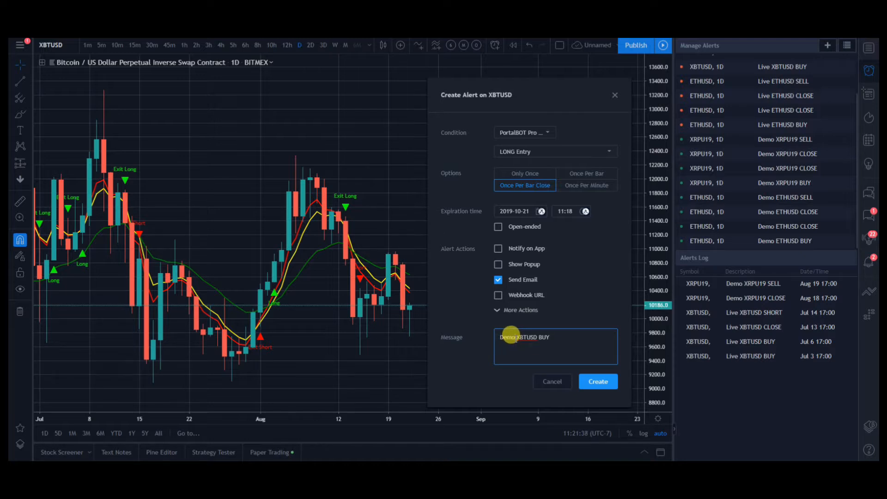
pyautogui.doubleClick(511, 335)
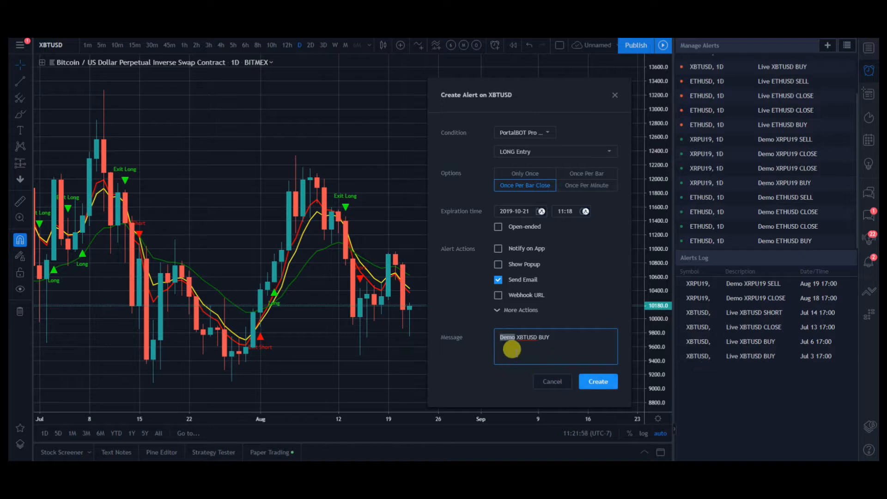
pyautogui.doubleClick(522, 337)
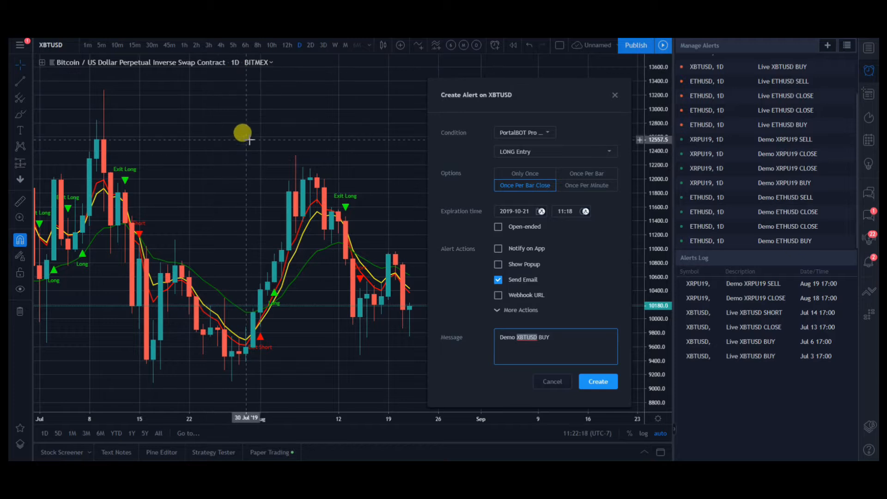
pyautogui.scroll(5, 319, 167)
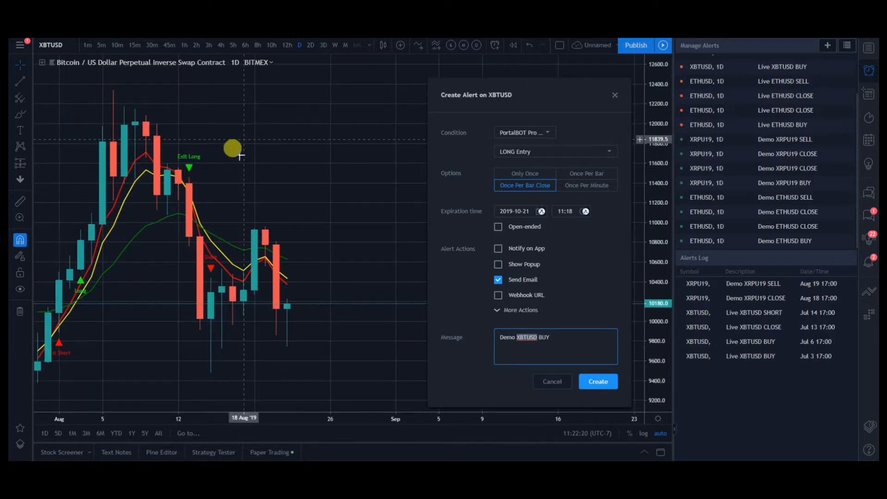
pyautogui.scroll(-3, 241, 161)
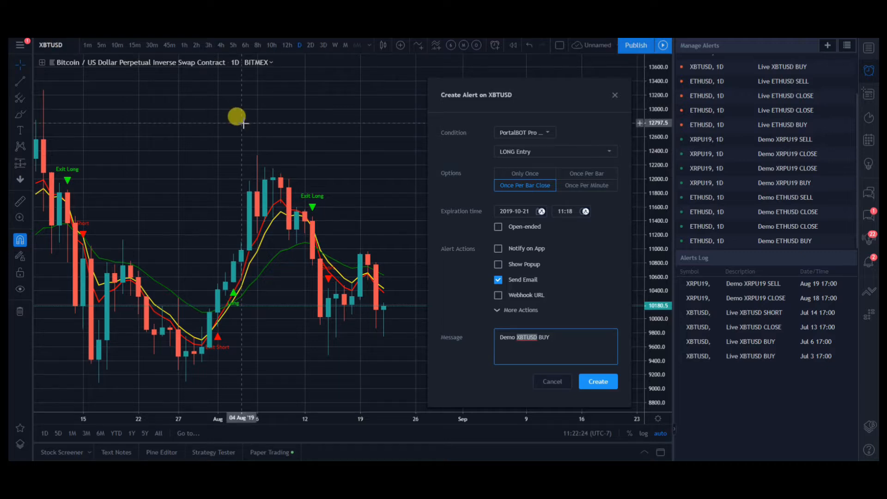
pyautogui.scroll(-1, 243, 123)
pyautogui.scroll(2, 241, 129)
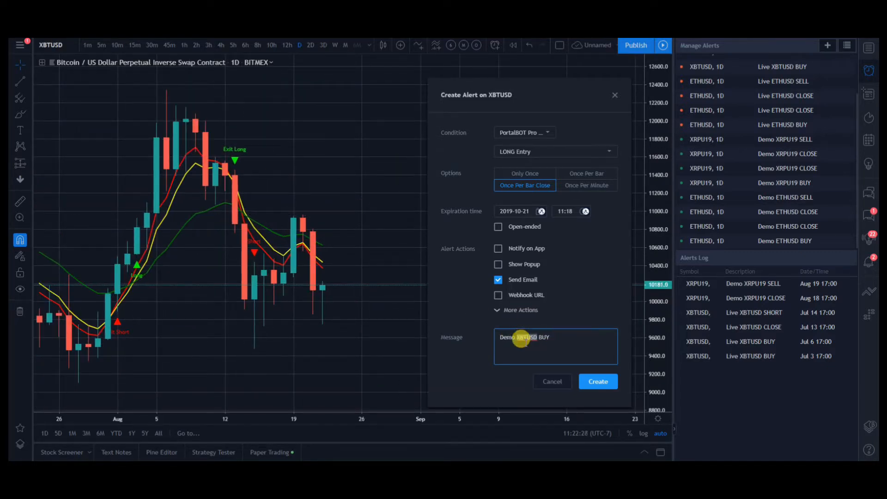
# Step: Create the XBTUSD LONG Entry alert with the message Demo XBTUSD BUY
pyautogui.click(517, 337)
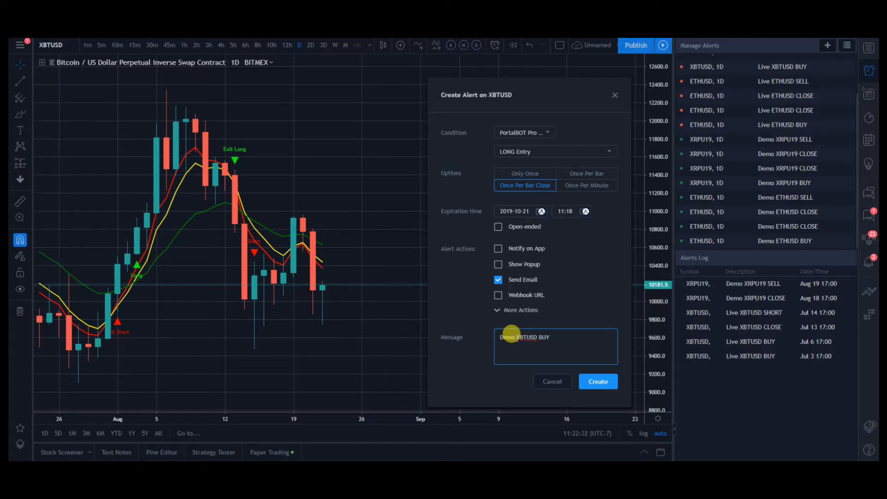
pyautogui.moveTo(512, 334); pyautogui.dragTo(560, 335)
pyautogui.click(560, 333)
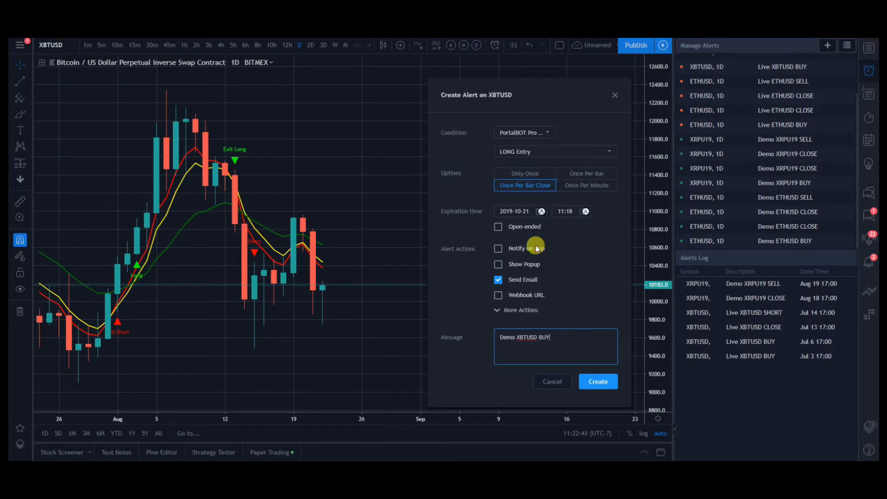
pyautogui.click(601, 390)
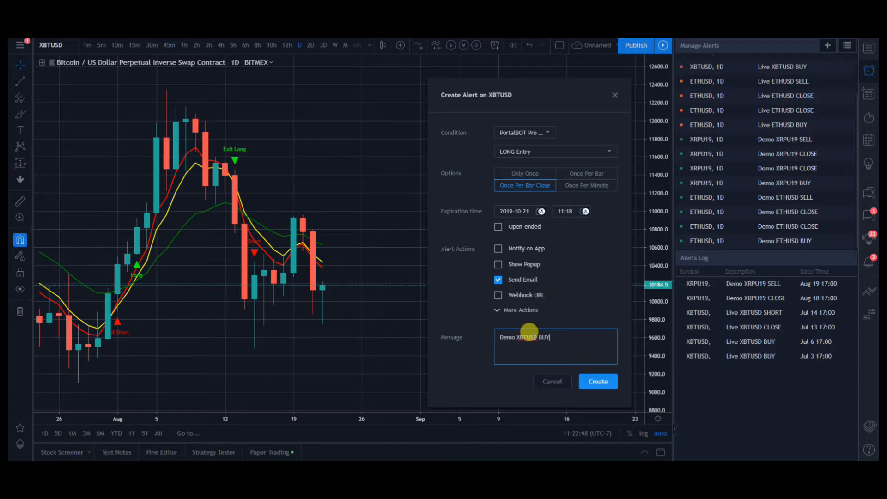
pyautogui.click(598, 381)
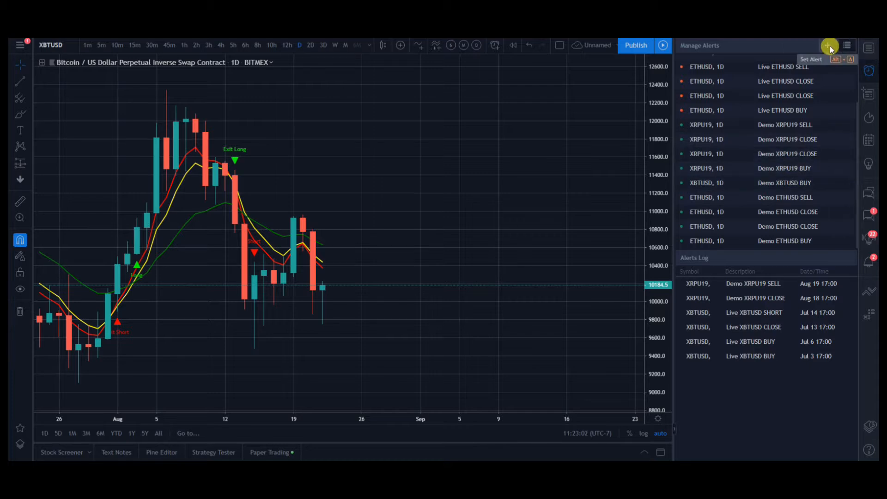
# Step: Start a new XBTUSD alert on the PortalBOT Pro SHORT Entry condition with the option Once Per Bar Close
pyautogui.hotkey('alt', 'a')
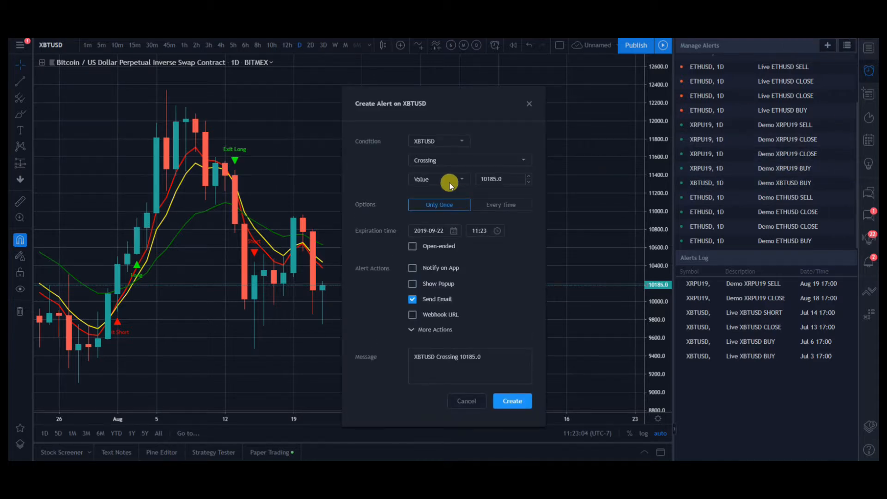
pyautogui.click(423, 141)
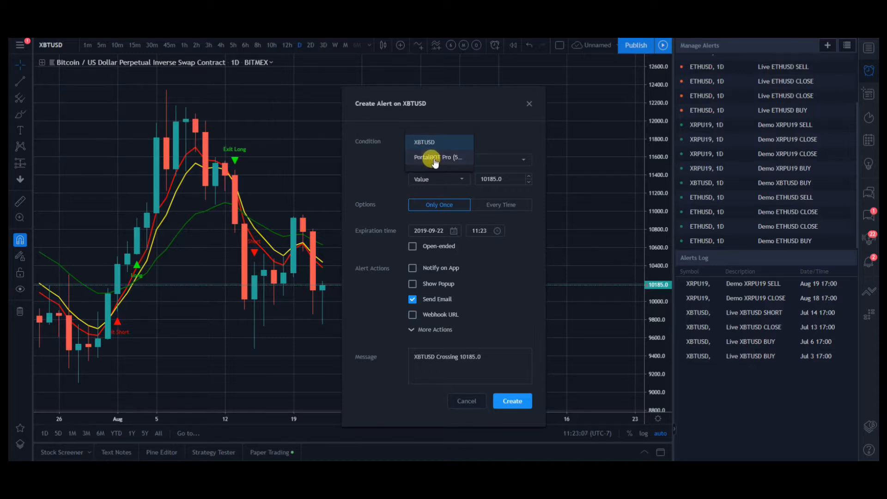
pyautogui.click(434, 158)
pyautogui.click(434, 161)
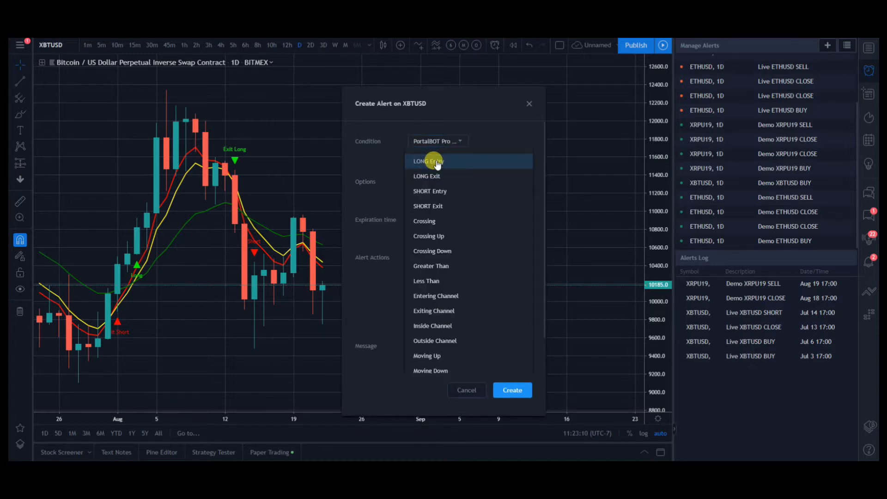
pyautogui.click(431, 192)
pyautogui.click(432, 160)
pyautogui.scroll(-1, 448, 314)
pyautogui.scroll(1, 448, 312)
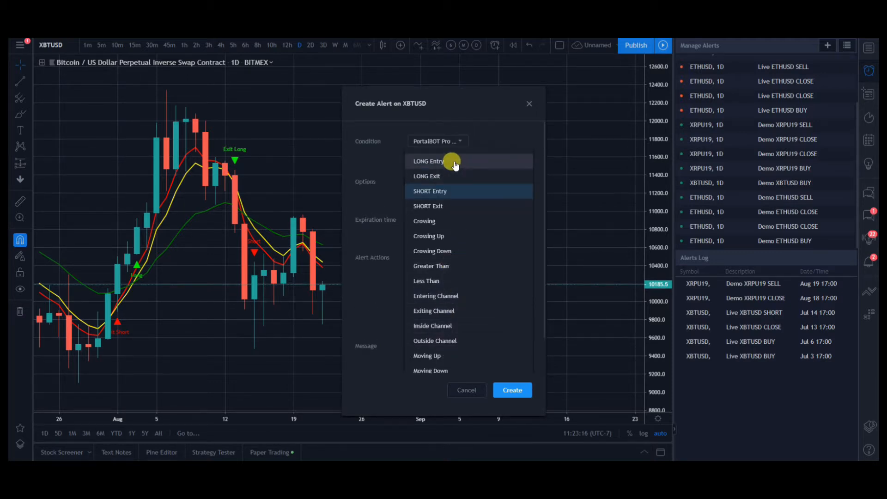
pyautogui.click(448, 193)
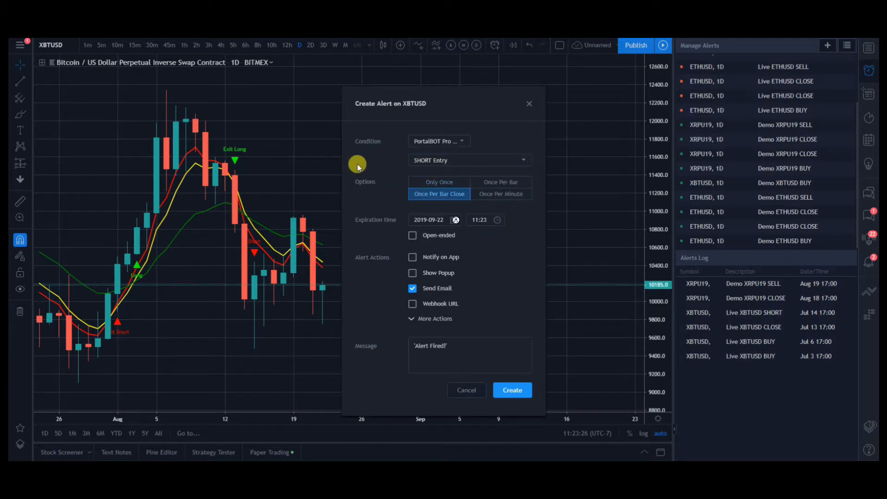
pyautogui.click(428, 194)
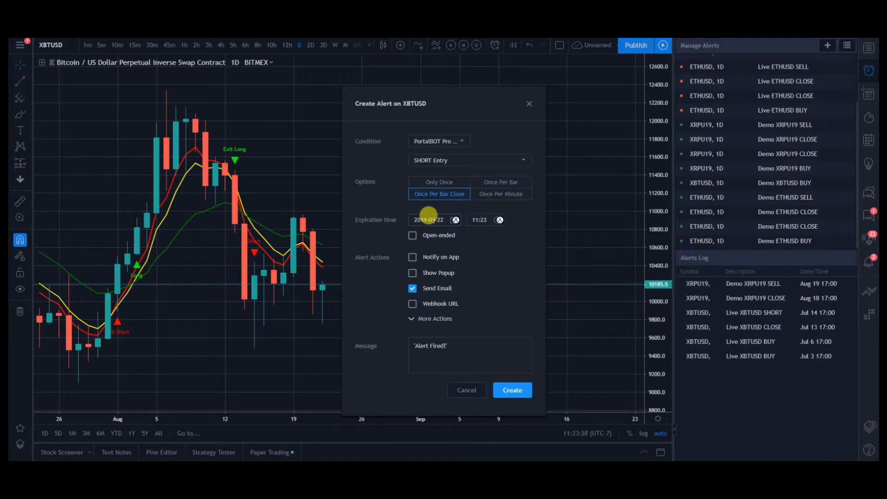
# Step: Set the SHORT Entry alert's expiration date to 2019-10-21
pyautogui.click(427, 219)
pyautogui.click(525, 237)
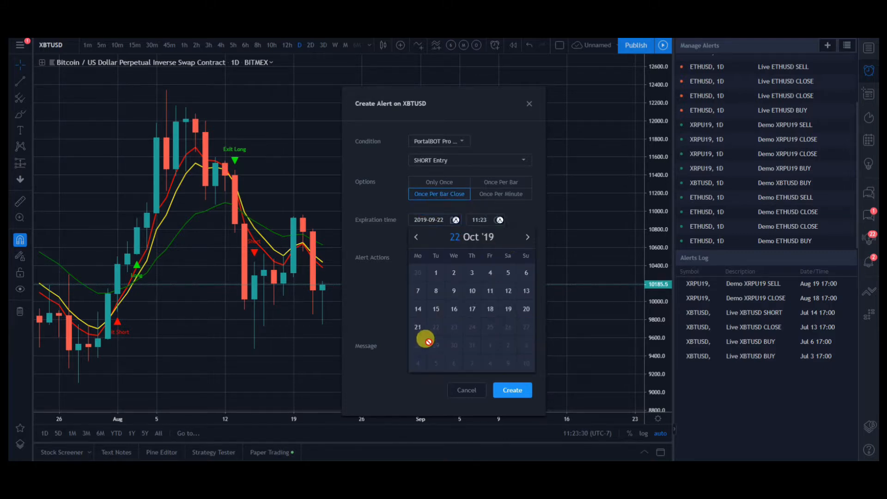
pyautogui.click(417, 327)
# Step: Replace the SHORT Entry alert's message with Demo XBTUSD SELL and create the alert
pyautogui.tripleClick(446, 355)
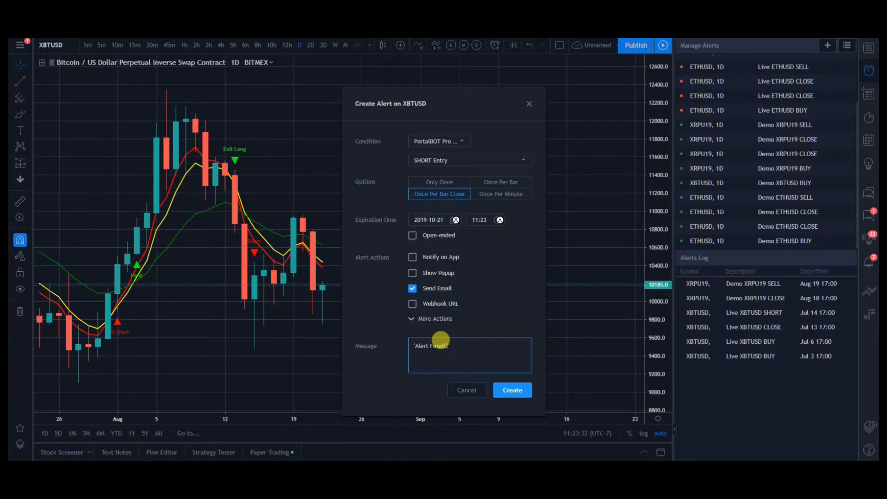
pyautogui.press('BackSpace')
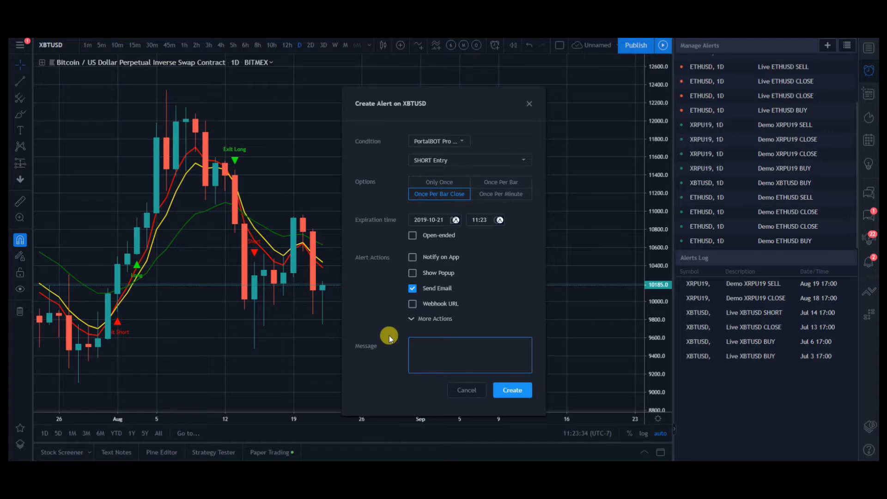
pyautogui.write('Demo XBTUSD SELL')
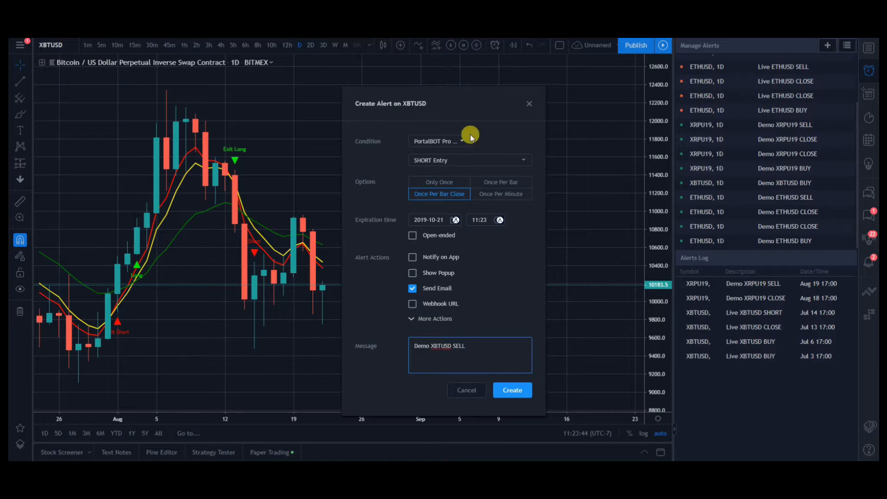
pyautogui.click(518, 391)
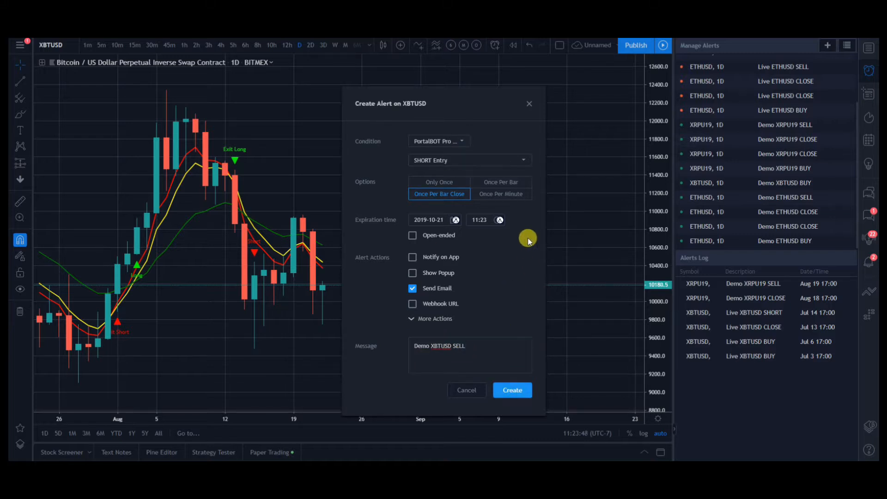
pyautogui.click(513, 390)
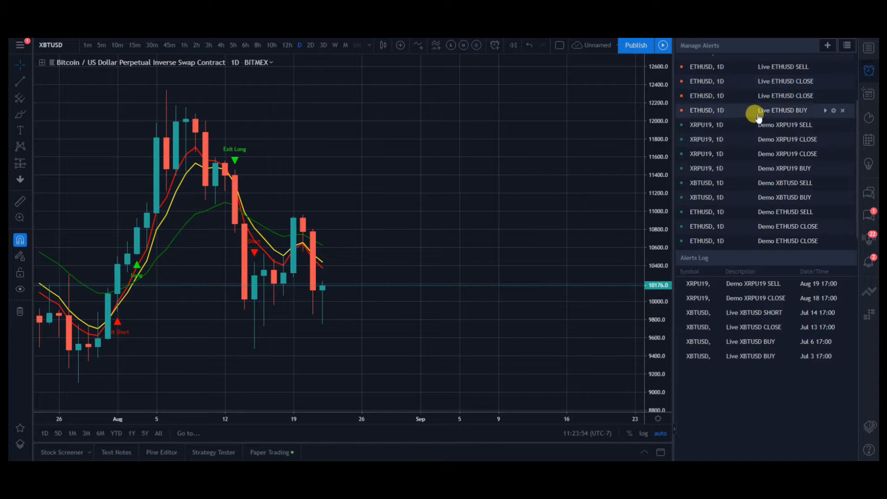
# Step: Start a new XBTUSD alert on the PortalBOT Pro LONG Exit condition with the option Once Per Bar Close
pyautogui.click(829, 46)
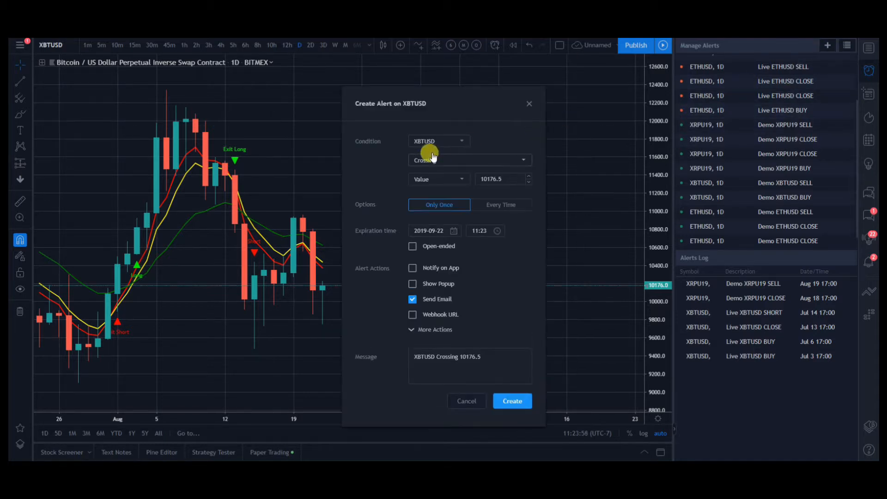
pyautogui.click(428, 144)
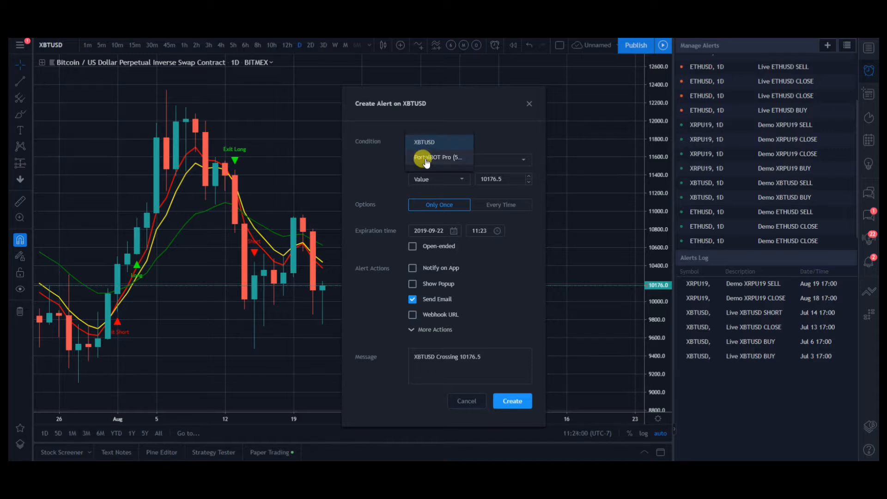
pyautogui.click(426, 161)
pyautogui.click(451, 161)
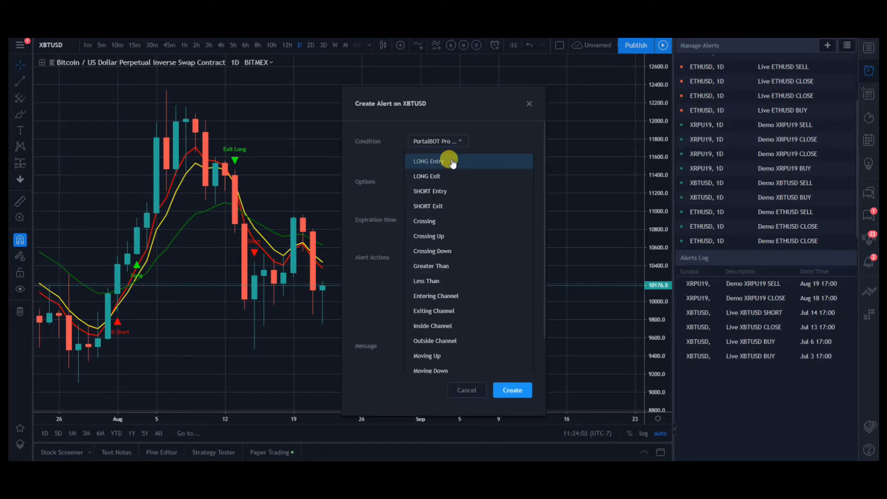
pyautogui.click(432, 176)
pyautogui.click(422, 193)
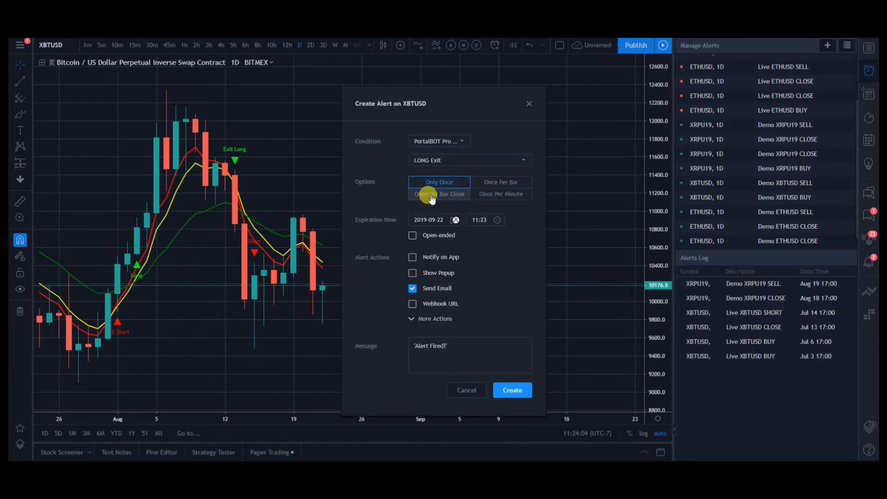
# Step: Set the LONG Exit alert's expiration date to 2019-10-21
pyautogui.click(433, 216)
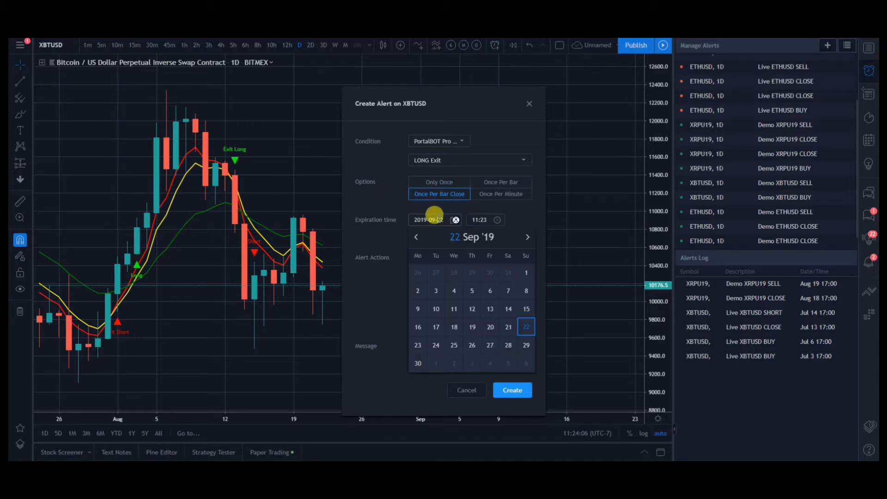
pyautogui.click(528, 237)
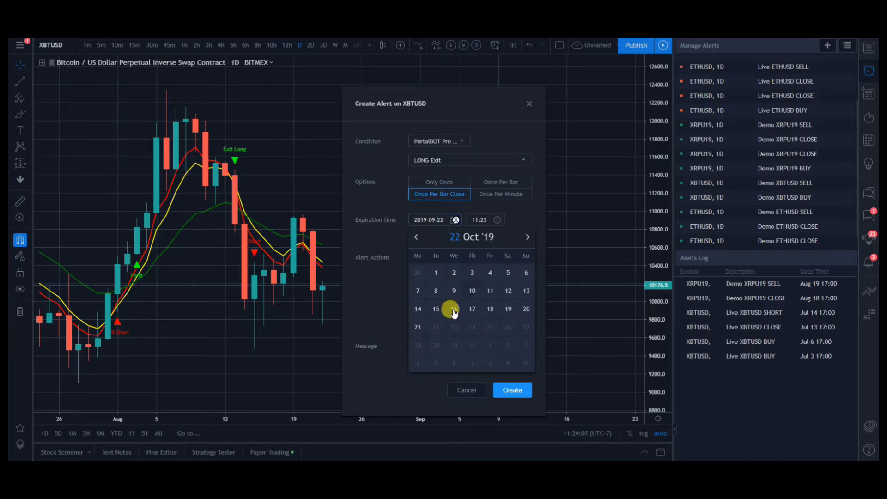
pyautogui.click(418, 327)
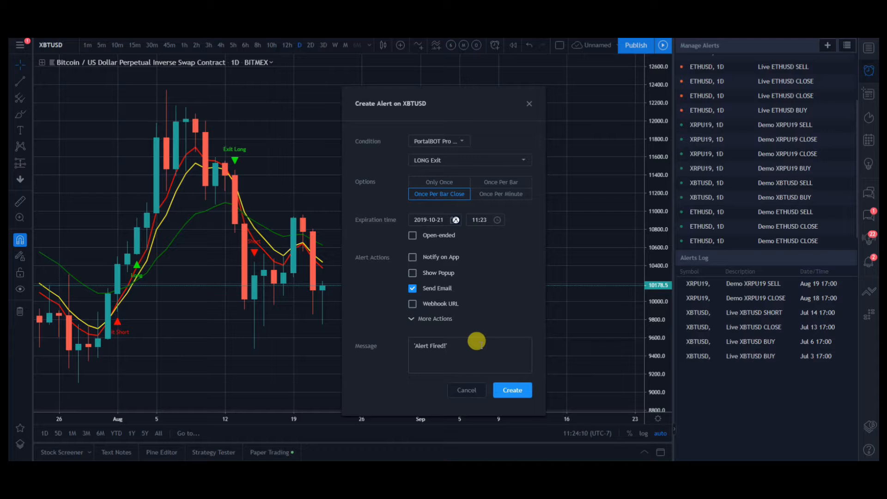
# Step: Replace the LONG Exit alert's message with Demo XBTUSD CLOSE and create the alert
pyautogui.moveTo(455, 347); pyautogui.dragTo(407, 339)
pyautogui.press('BackSpace')
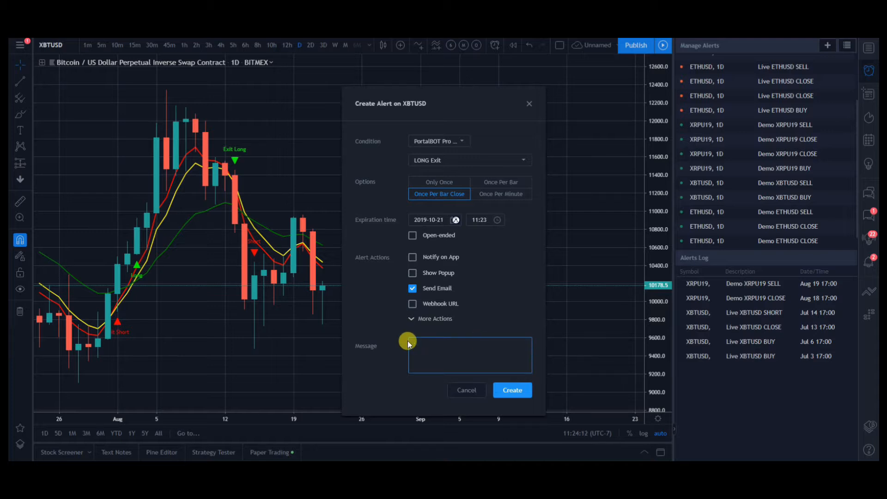
pyautogui.write('Demo XBTUSD CLOSE')
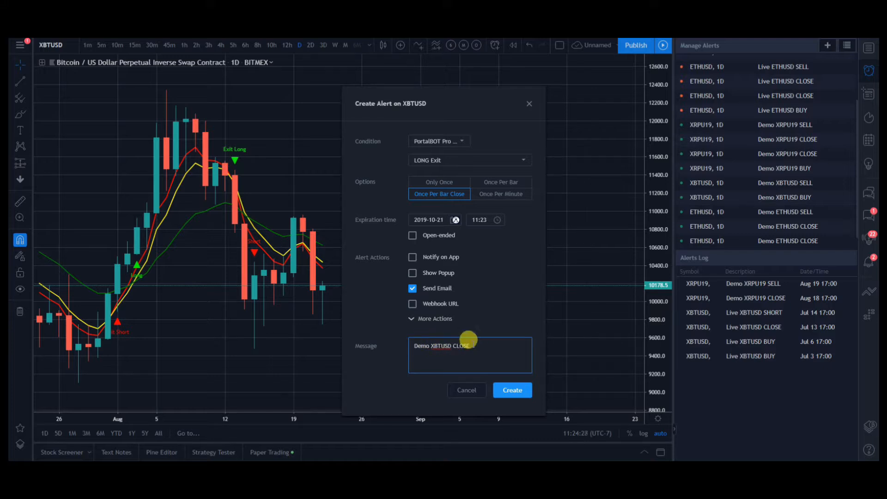
pyautogui.click(509, 393)
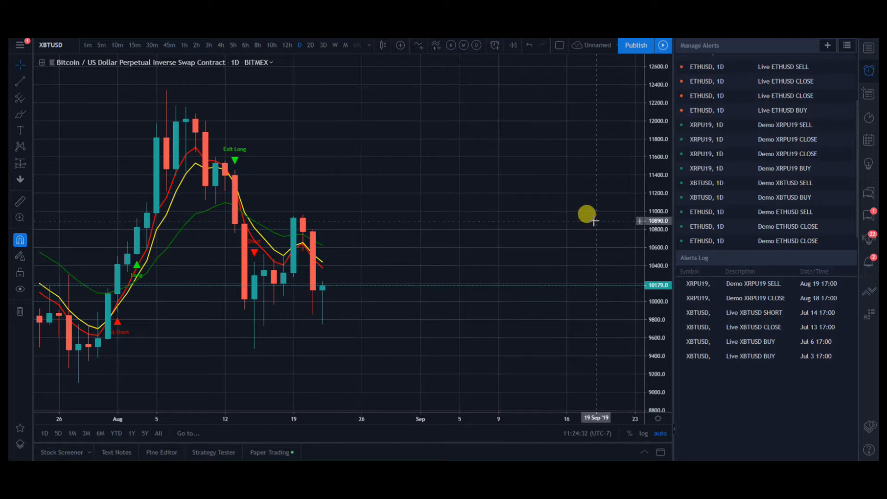
# Step: Start a new XBTUSD alert on the PortalBOT Pro SHORT Exit condition with the option Once Per Bar Close
pyautogui.click(831, 44)
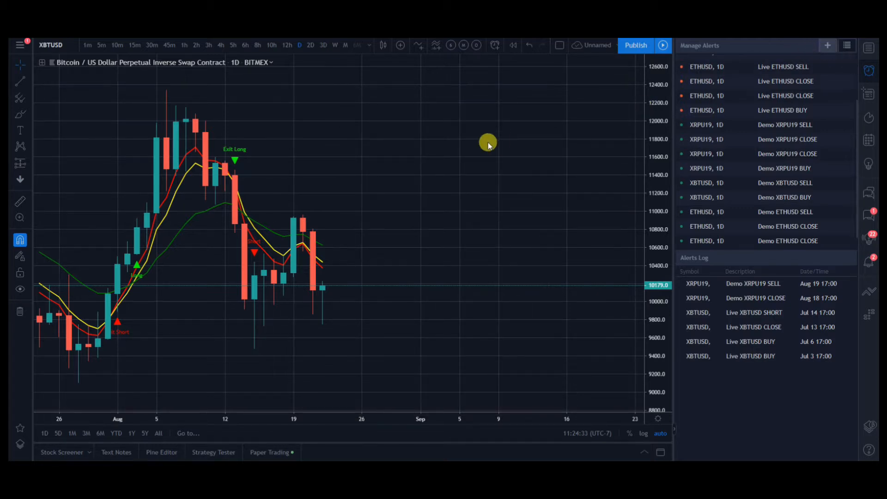
pyautogui.click(424, 142)
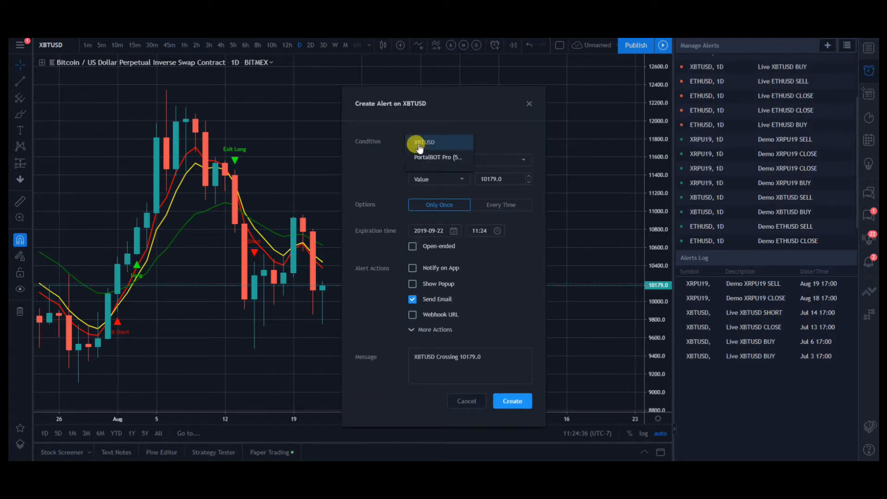
pyautogui.click(426, 158)
pyautogui.click(495, 159)
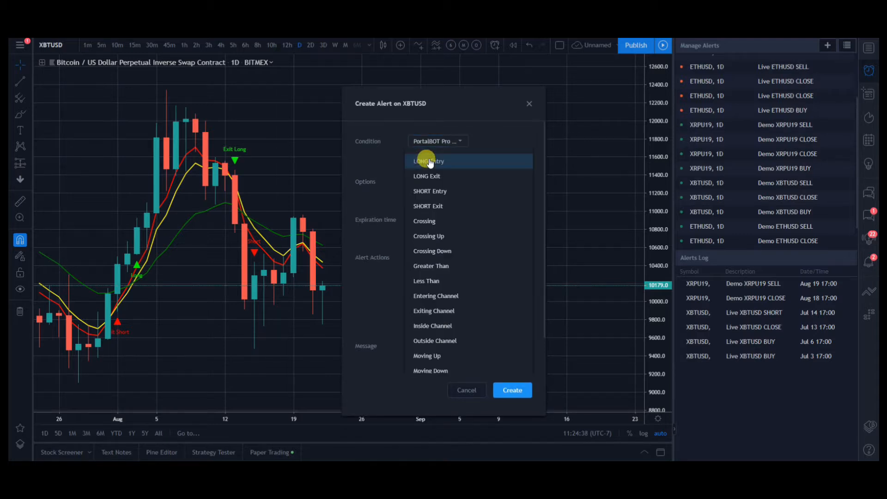
pyautogui.click(430, 205)
pyautogui.click(438, 194)
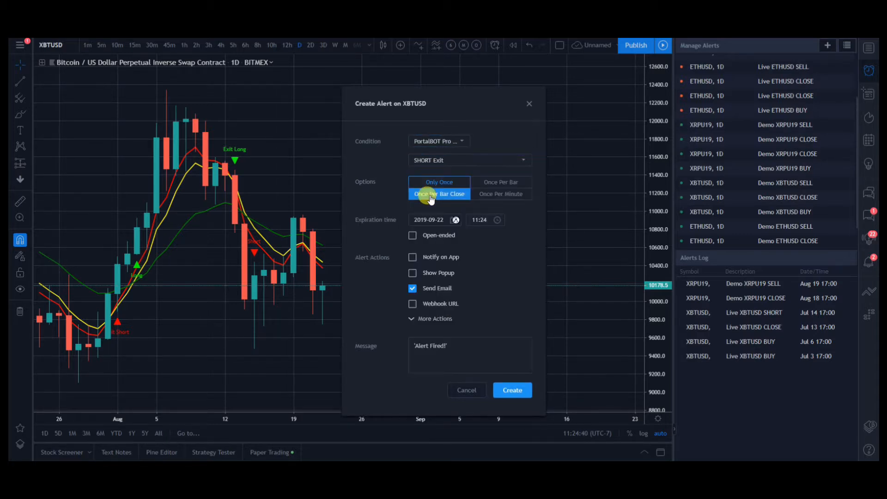
# Step: Set the SHORT Exit alert's expiration date to 2019-10-21
pyautogui.click(438, 220)
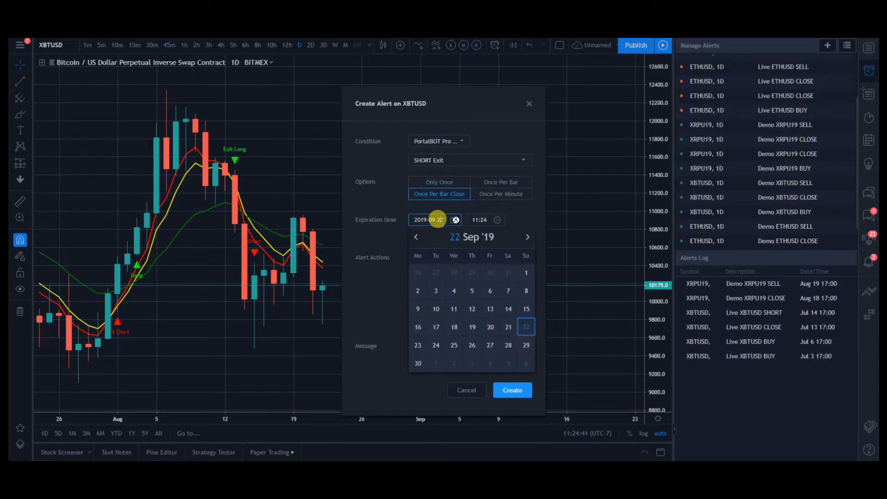
pyautogui.click(527, 237)
pyautogui.click(419, 328)
# Step: Replace the SHORT Exit alert's message with Demo XBTUSD CLOSE and create the alert
pyautogui.click(422, 344)
pyautogui.press('BackSpace')
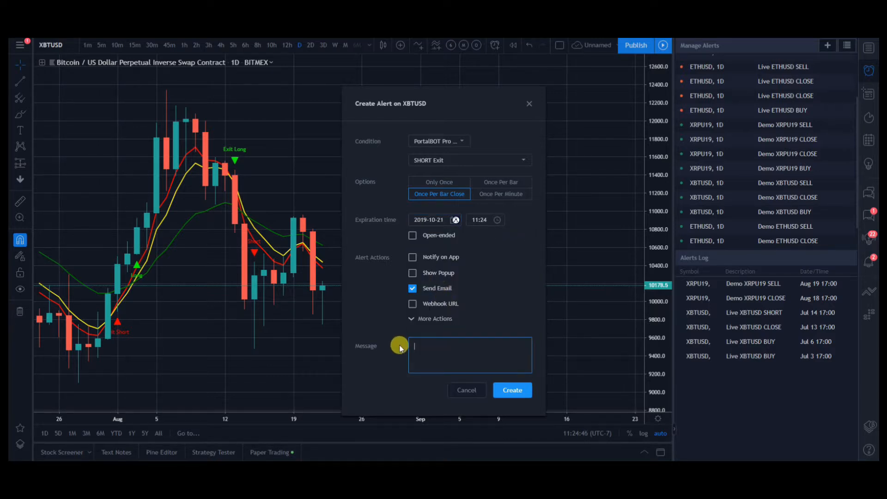
pyautogui.write('Demo XBTUSD CLOSE')
pyautogui.click(513, 390)
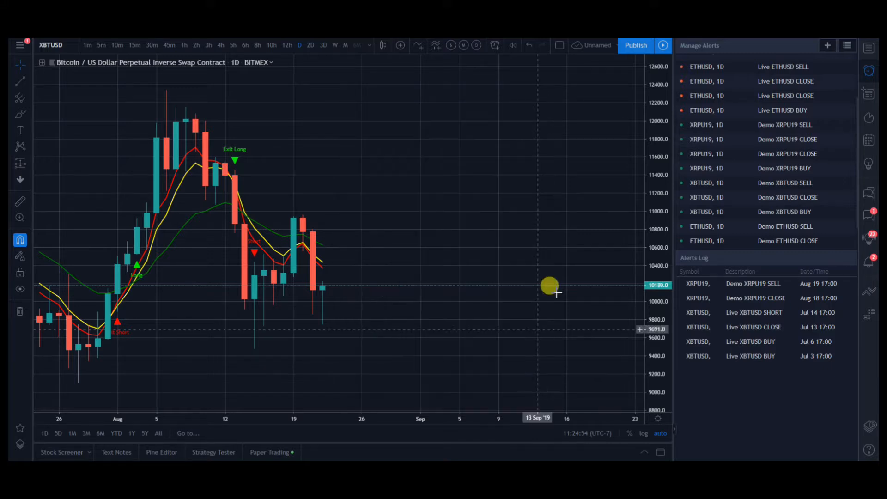
# Step: Review the Demo XBTUSD alerts for entries and exits in the list of managed alerts
pyautogui.moveTo(765, 139)
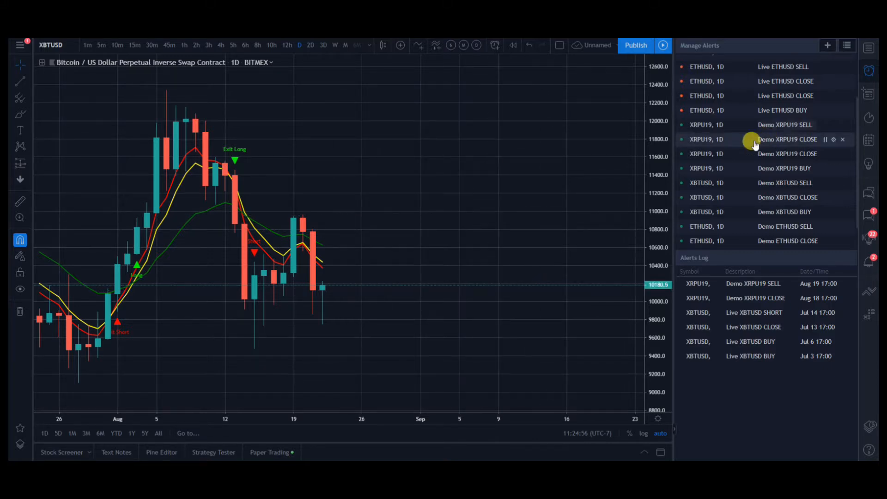
pyautogui.scroll(-1, 753, 143)
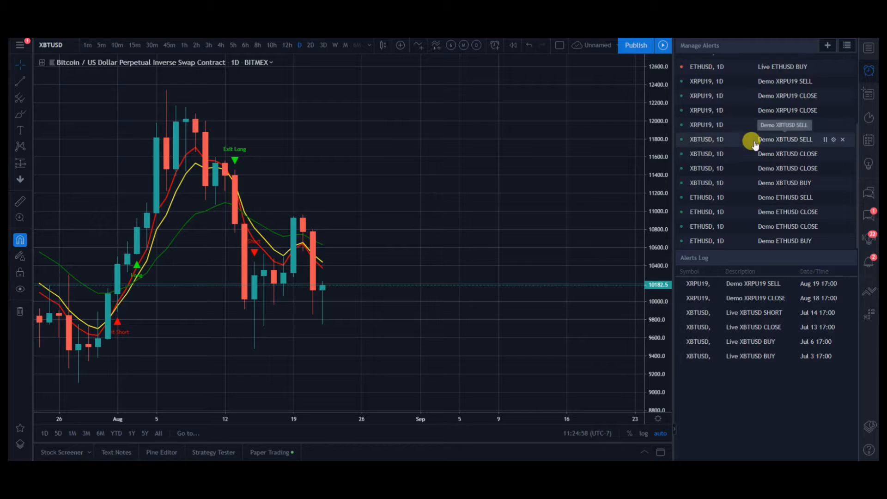
pyautogui.scroll(-1, 753, 138)
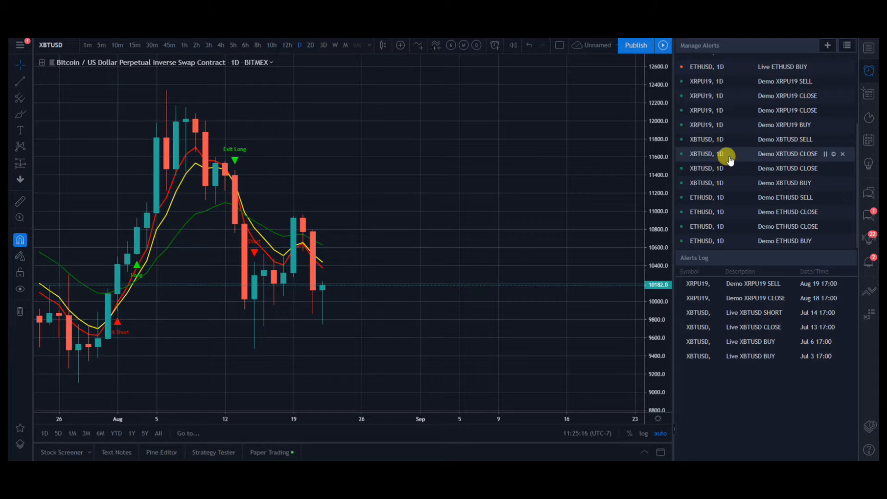
pyautogui.scroll(1, 307, 280)
pyautogui.scroll(-3, 308, 280)
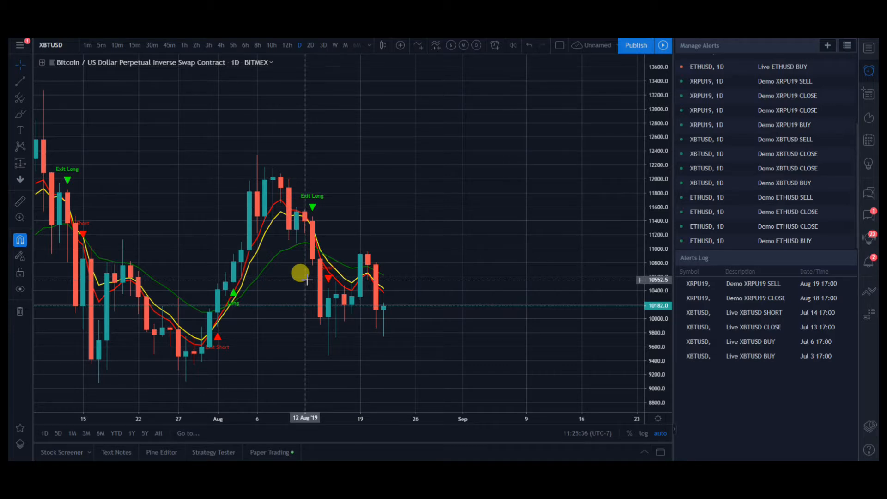
# Step: Check which email address the TradingView profile settings use for the account, and leave the email change form without saving
pyautogui.click(19, 47)
pyautogui.moveTo(96, 168)
pyautogui.click(182, 168)
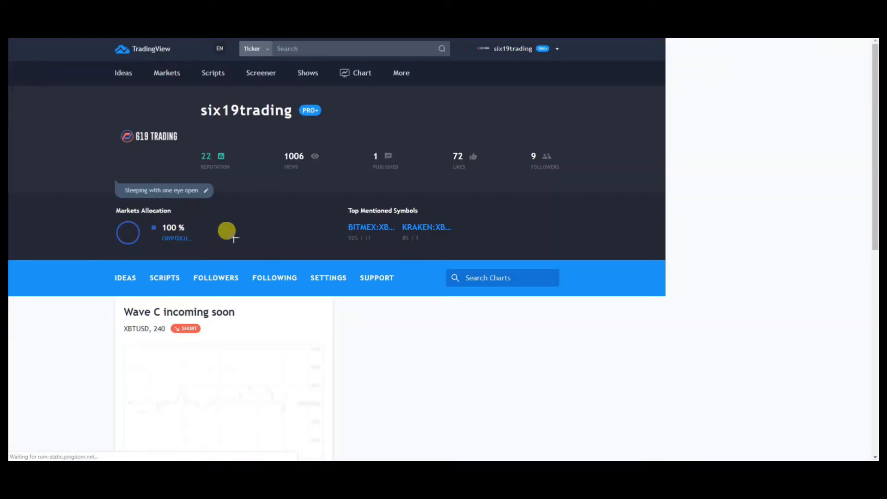
pyautogui.click(333, 279)
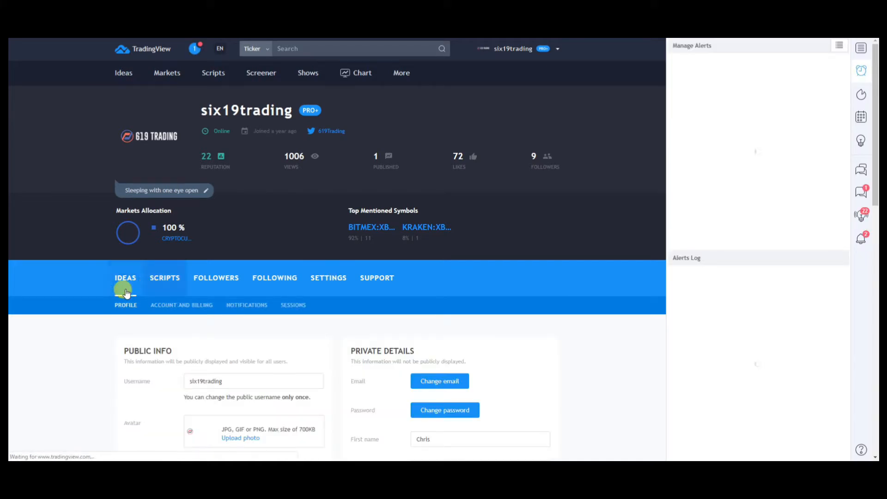
pyautogui.scroll(-2, 73, 309)
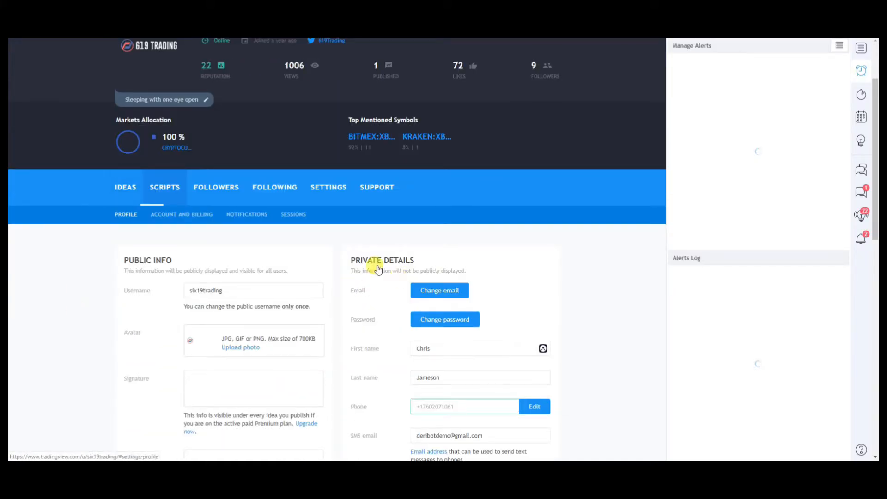
pyautogui.scroll(1, 397, 288)
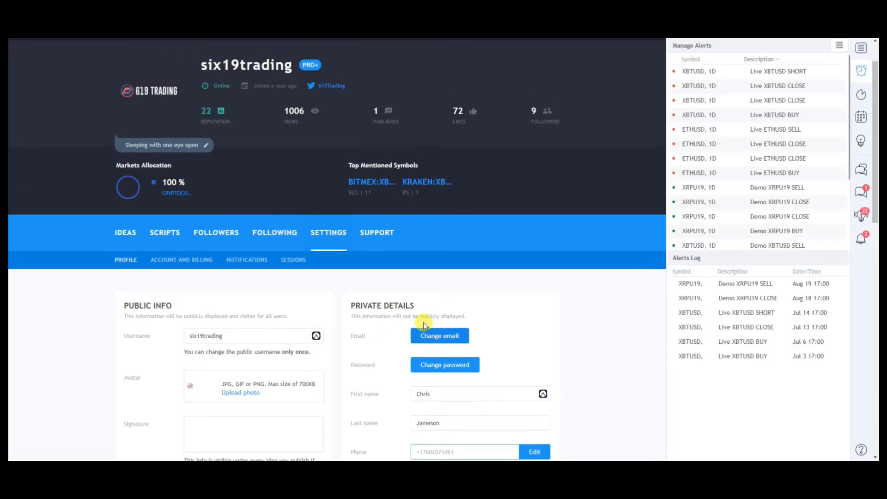
pyautogui.click(443, 337)
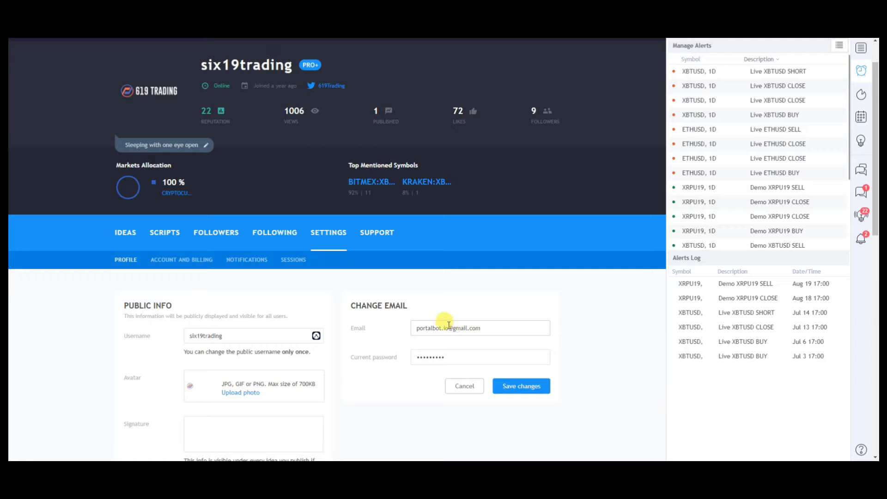
pyautogui.click(464, 388)
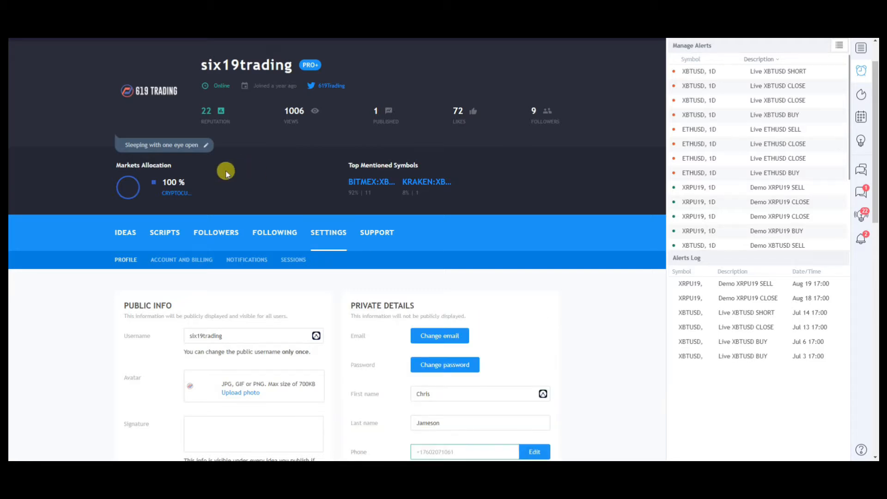
pyautogui.click(145, 239)
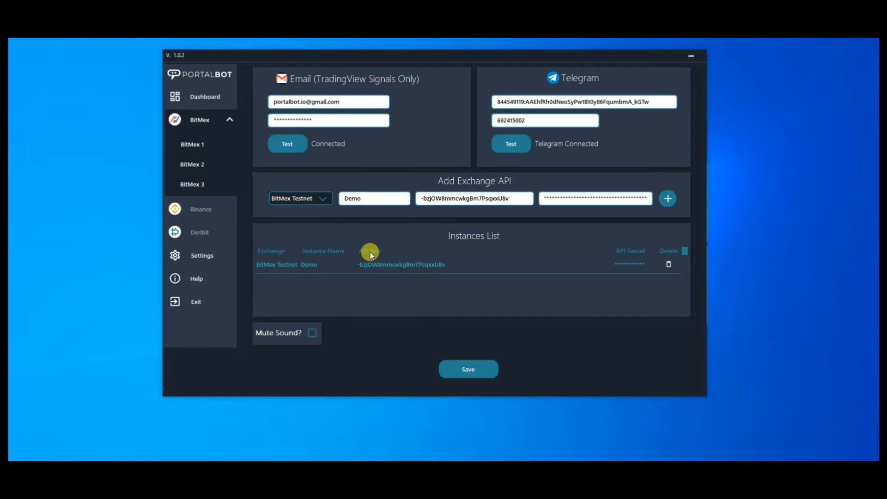
# Step: Switch to PortalBot, open the BitMex 1 trading page, select the Demo instance for it and save
pyautogui.click(203, 125)
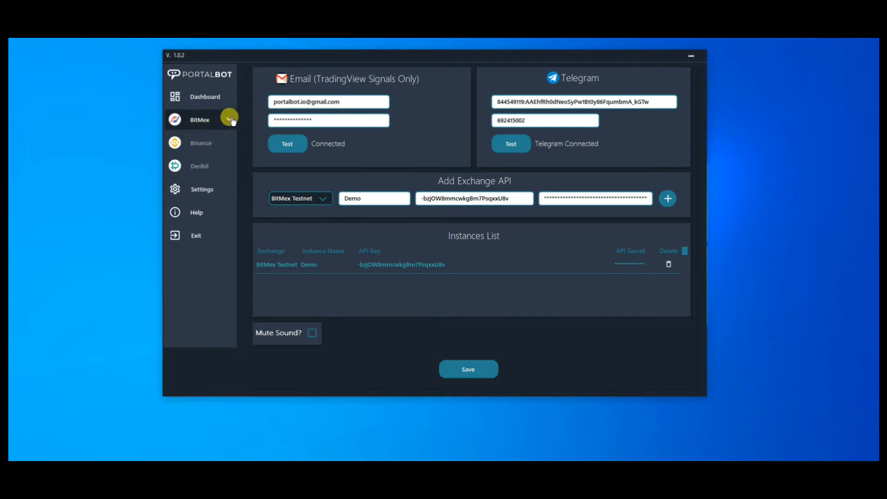
pyautogui.click(226, 119)
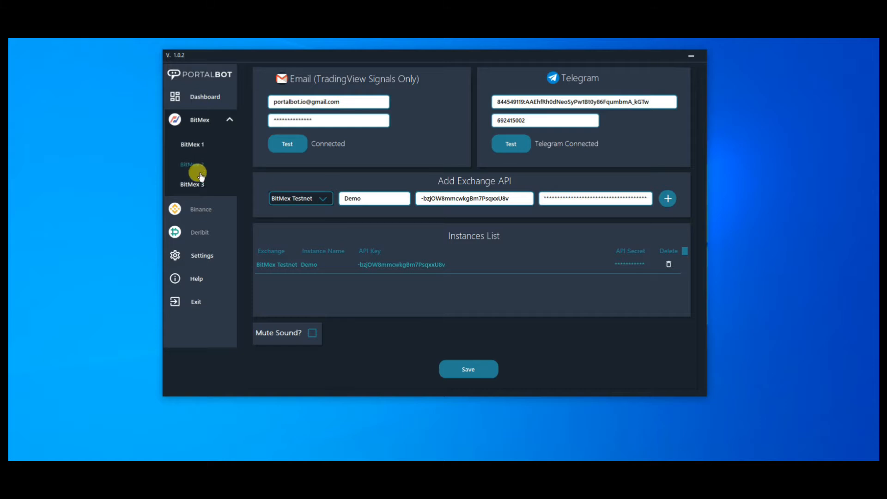
pyautogui.click(196, 145)
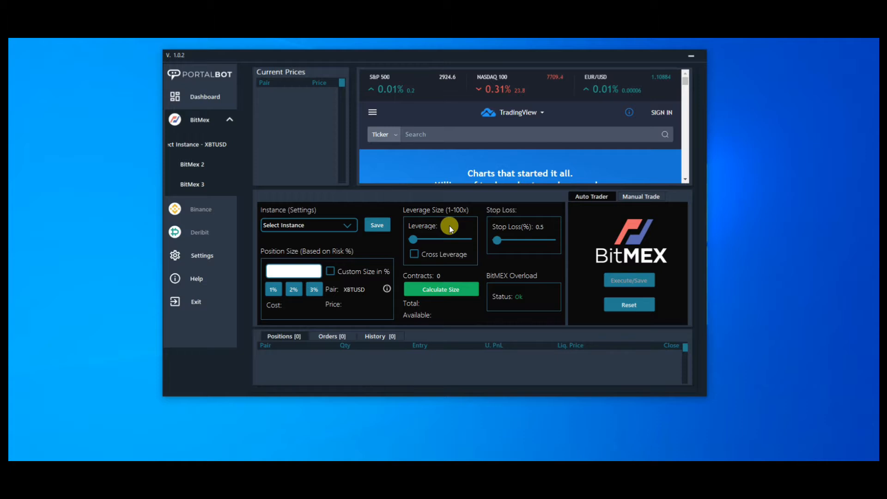
pyautogui.click(313, 226)
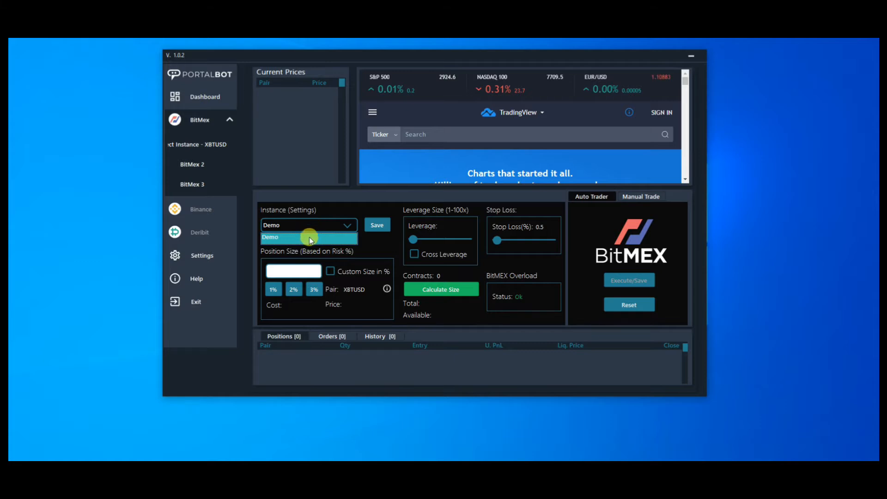
pyautogui.click(312, 237)
pyautogui.click(332, 229)
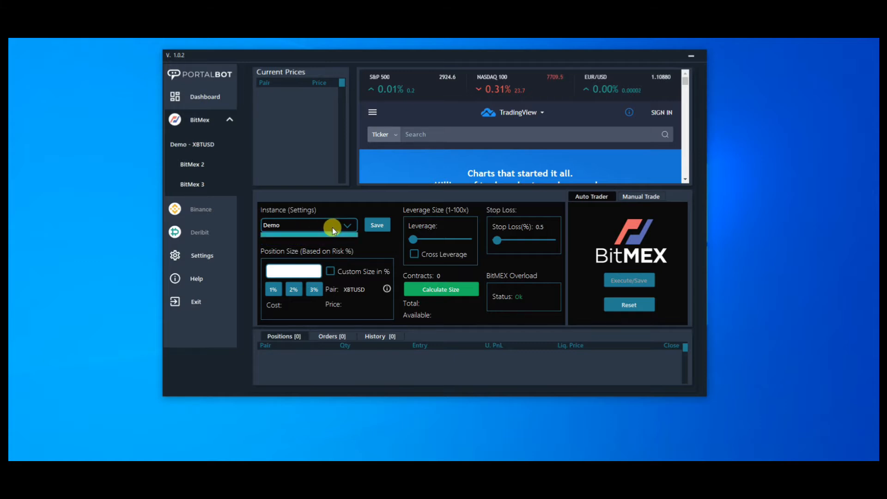
pyautogui.click(318, 239)
pyautogui.click(376, 225)
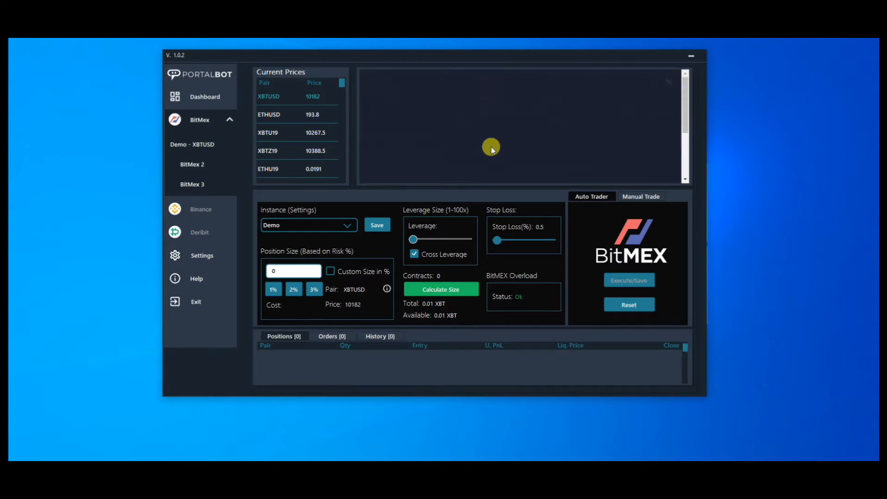
# Step: Log in to TradingView in PortalBot's embedded browser with the account's username and password
pyautogui.click(482, 143)
pyautogui.write('six')
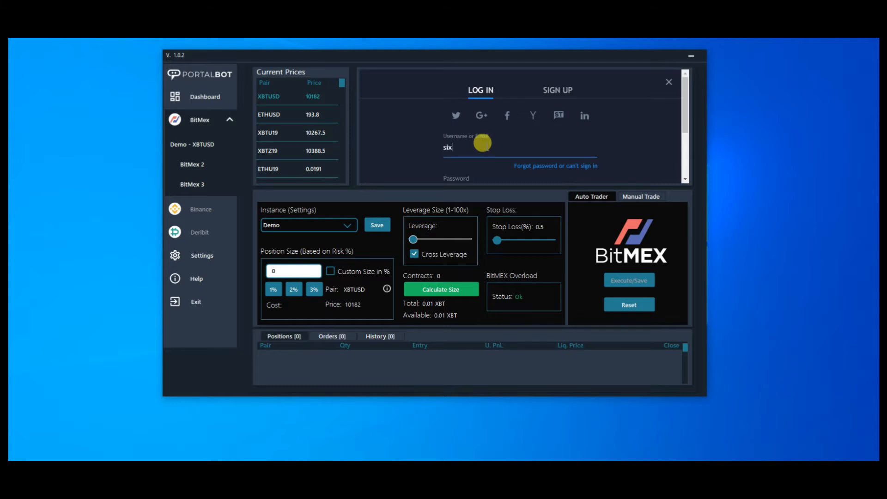
pyautogui.write('19trading')
pyautogui.press('Tab')
pyautogui.write('••••••••')
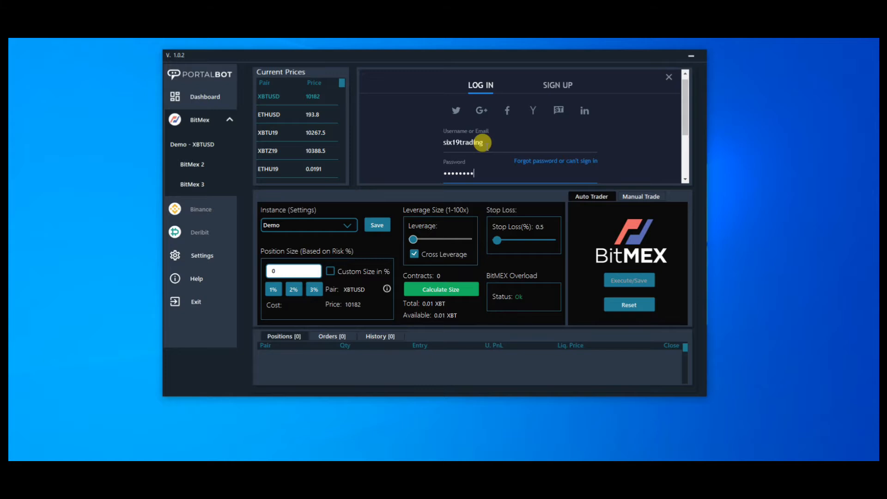
pyautogui.write('•')
pyautogui.press('Return')
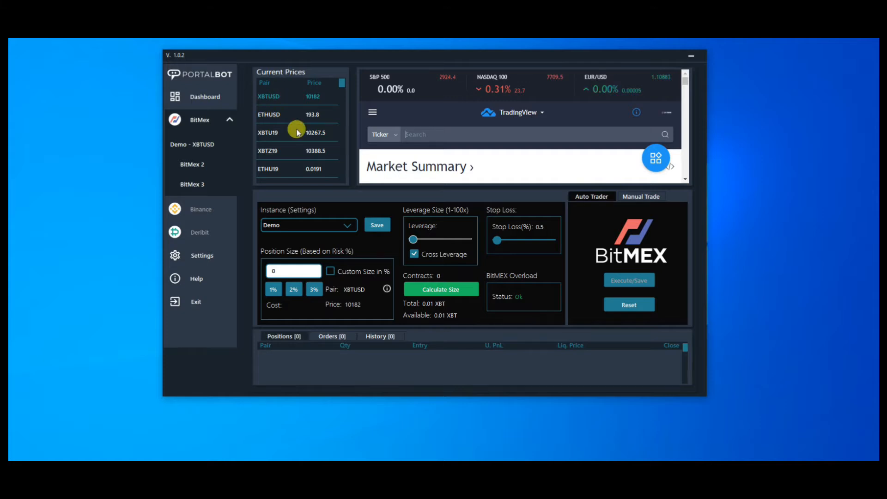
# Step: Look through the current BitMEX prices and load the XBTUSD pair's chart
pyautogui.moveTo(342, 87); pyautogui.dragTo(342, 147)
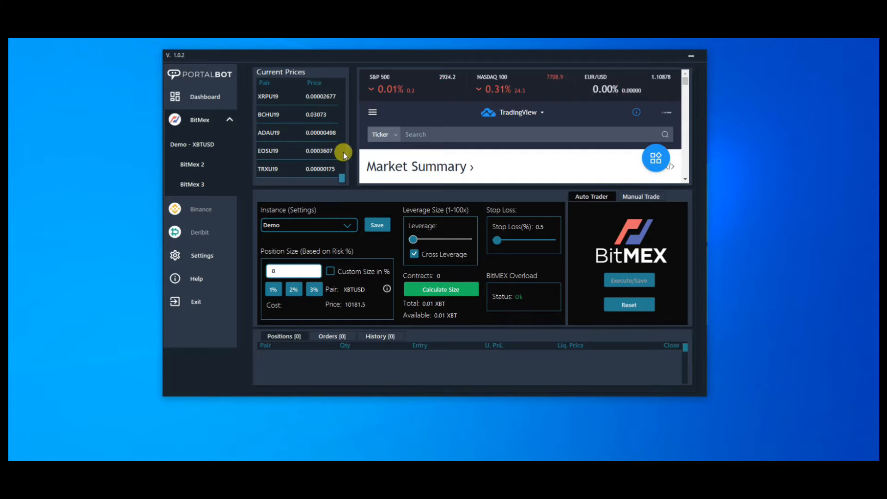
pyautogui.scroll(5, 343, 151)
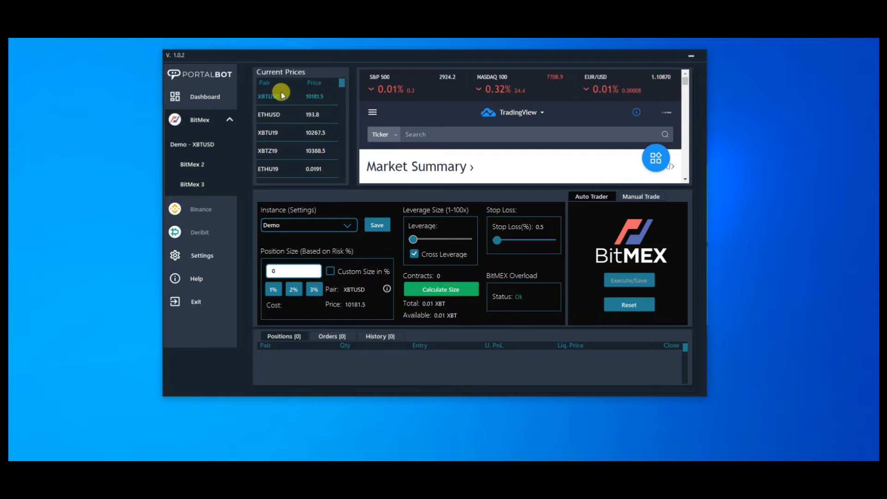
pyautogui.click(282, 95)
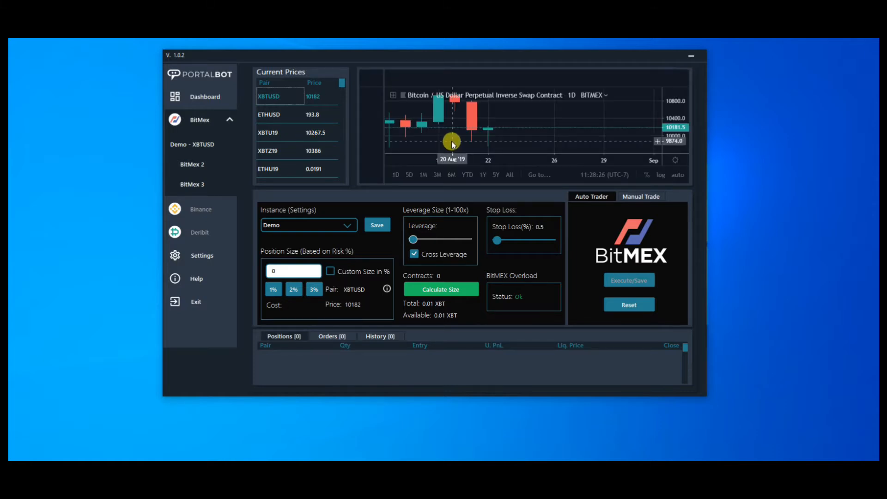
# Step: Show the embedded XBTUSD chart in full-screen mode with the long and short signals in view
pyautogui.scroll(-3, 520, 132)
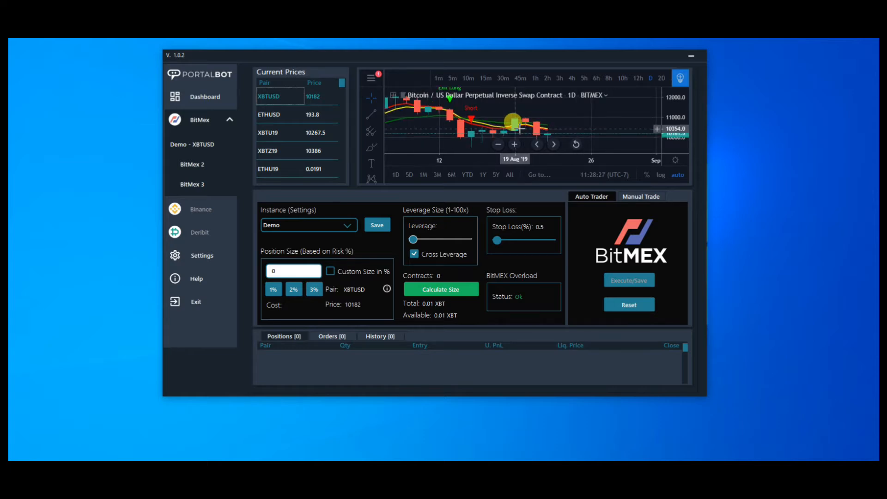
pyautogui.scroll(-2, 520, 132)
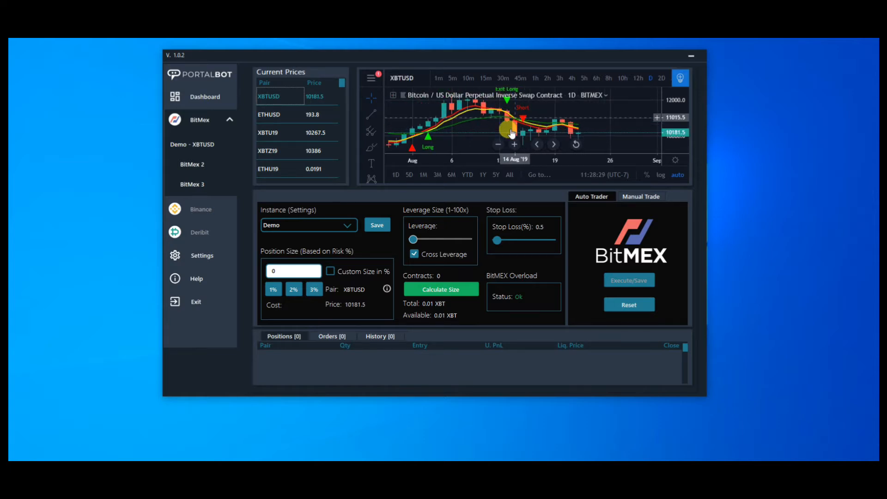
pyautogui.scroll(2, 574, 118)
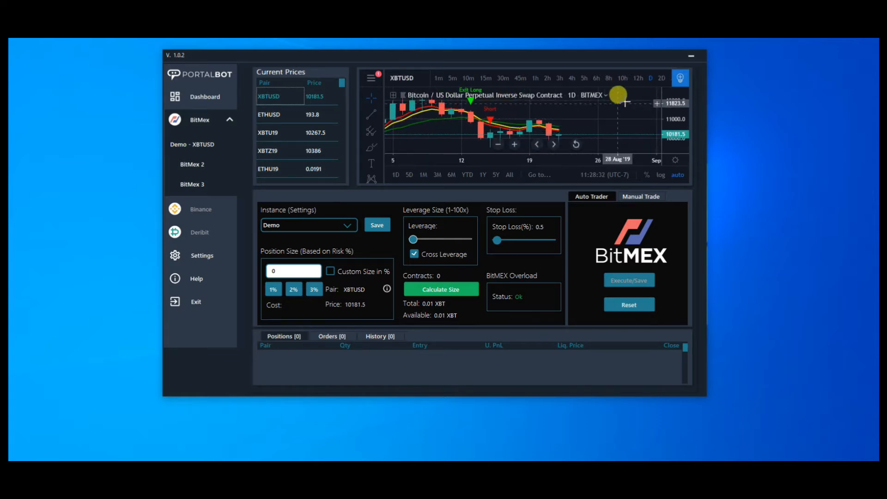
pyautogui.click(668, 79)
pyautogui.click(667, 80)
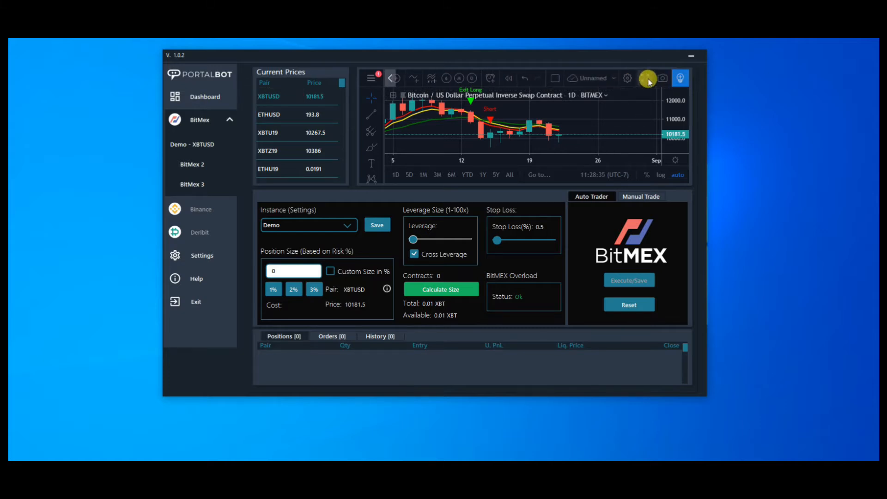
pyautogui.click(645, 78)
pyautogui.scroll(-2, 490, 119)
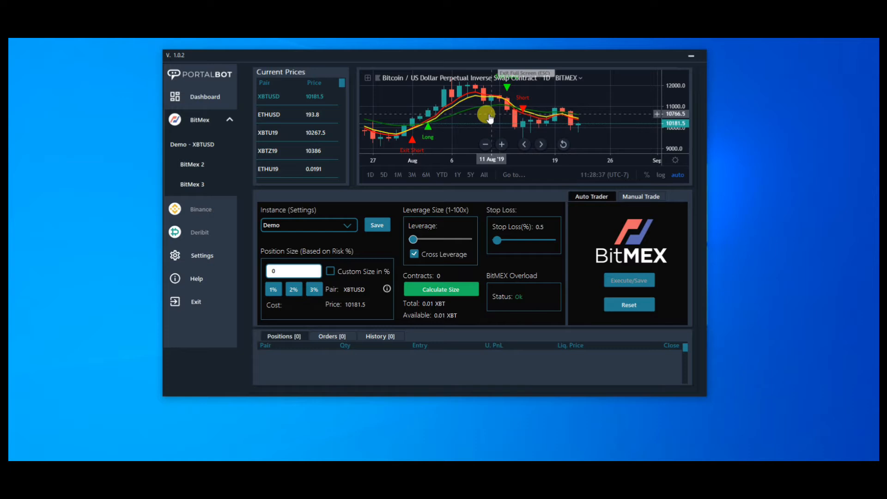
pyautogui.scroll(-1, 490, 119)
pyautogui.scroll(1, 508, 118)
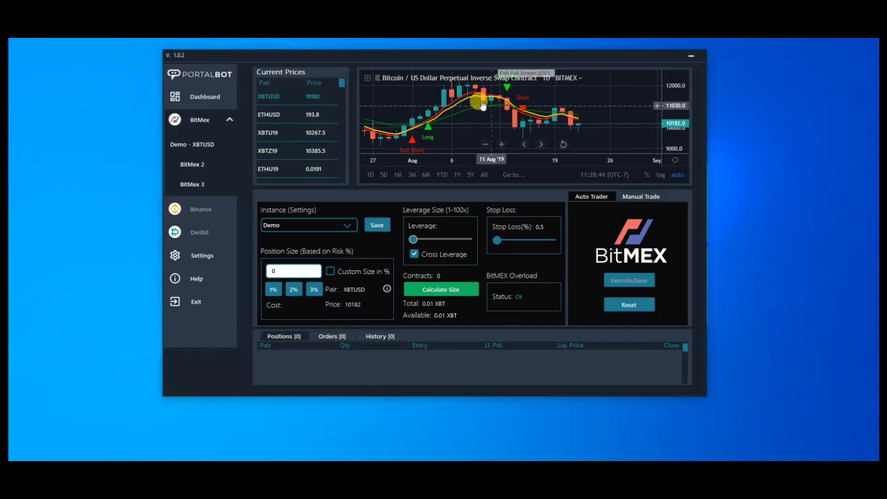
pyautogui.scroll(1, 509, 111)
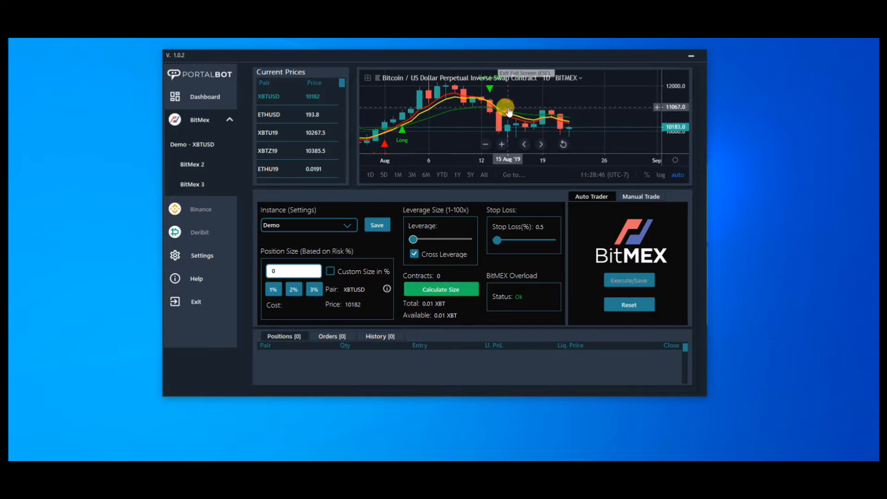
pyautogui.moveTo(556, 79); pyautogui.dragTo(547, 95)
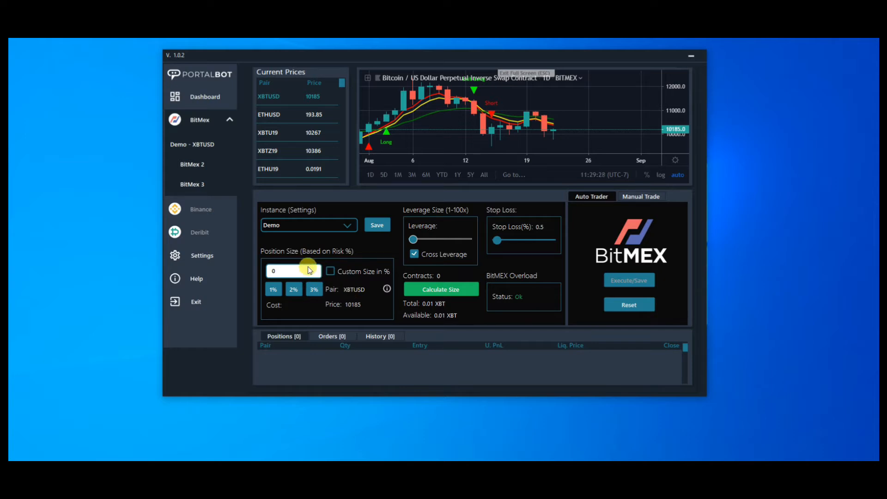
# Step: Set the Demo instance's risk-based position size to 1% and its stop loss to 2%
pyautogui.click(315, 292)
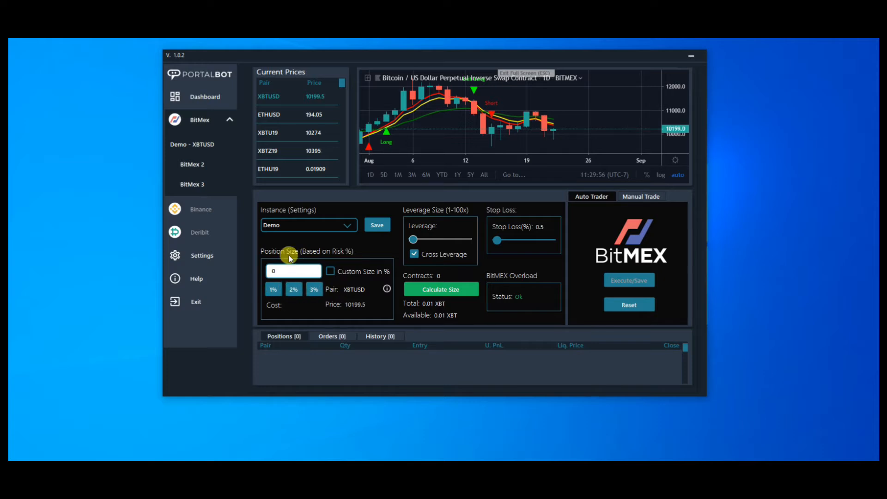
pyautogui.click(273, 289)
pyautogui.moveTo(497, 242); pyautogui.dragTo(496, 242)
pyautogui.press('Right')
pyautogui.press('Right')
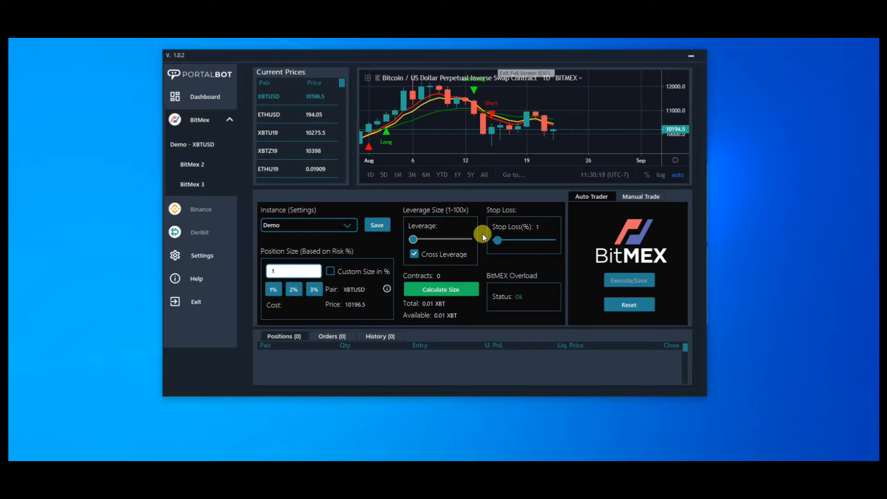
pyautogui.press('Right')
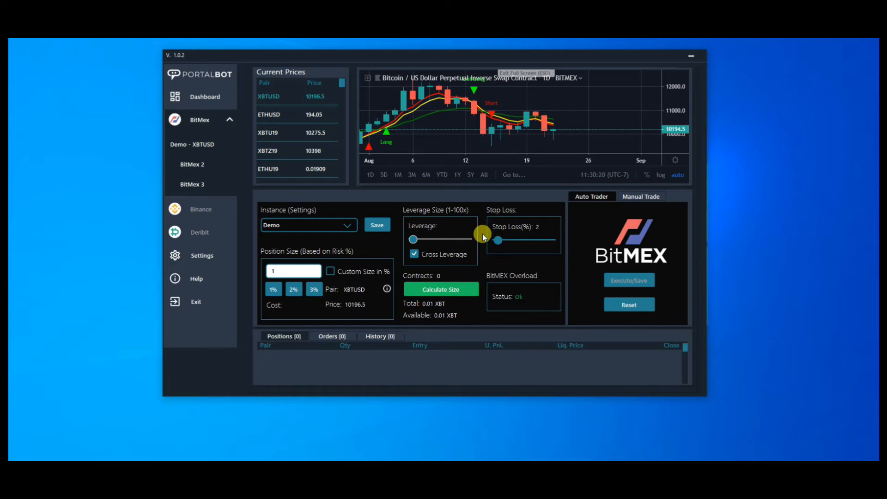
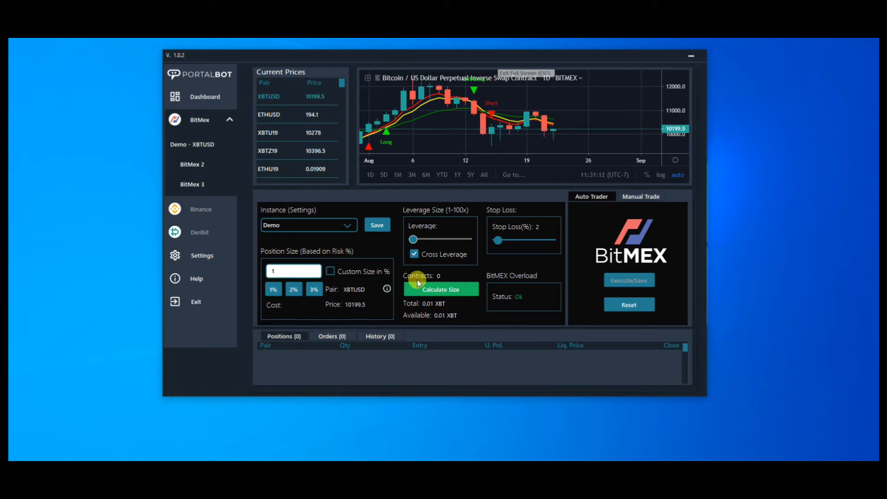
# Step: Calculate the XBTUSD contract size at 1% risk, and recalculate it with the position size set to 3%
pyautogui.click(439, 288)
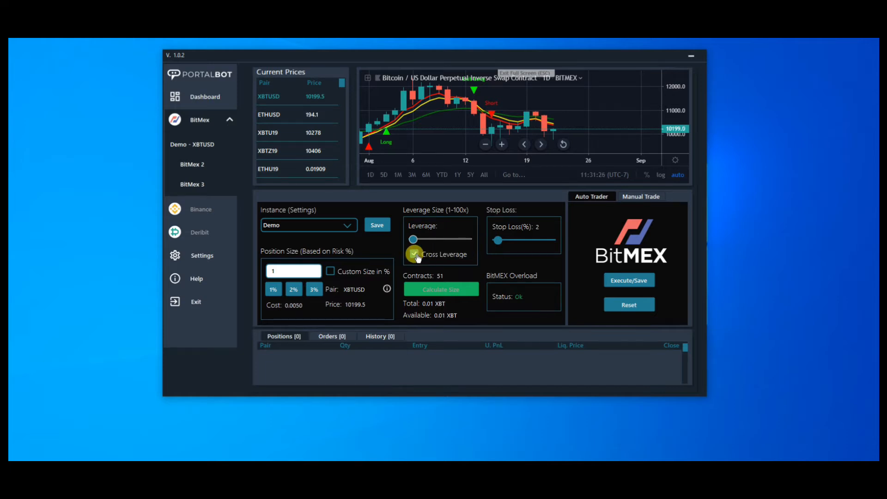
pyautogui.click(314, 293)
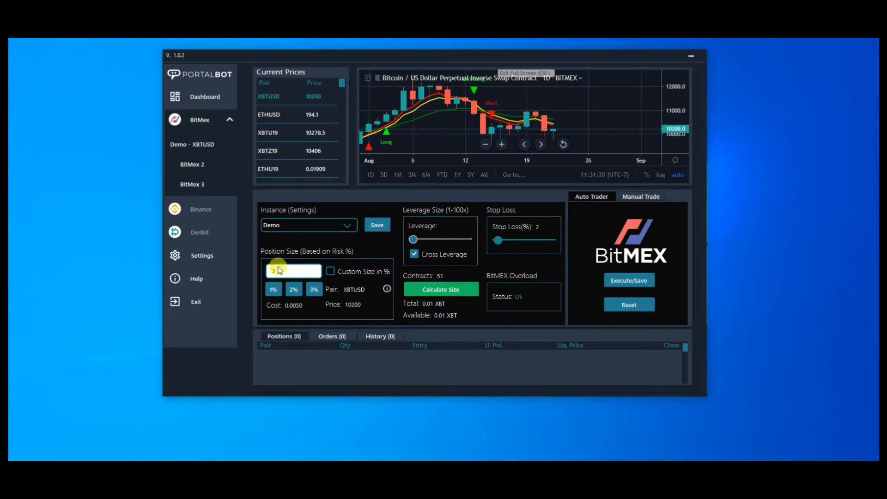
pyautogui.click(430, 289)
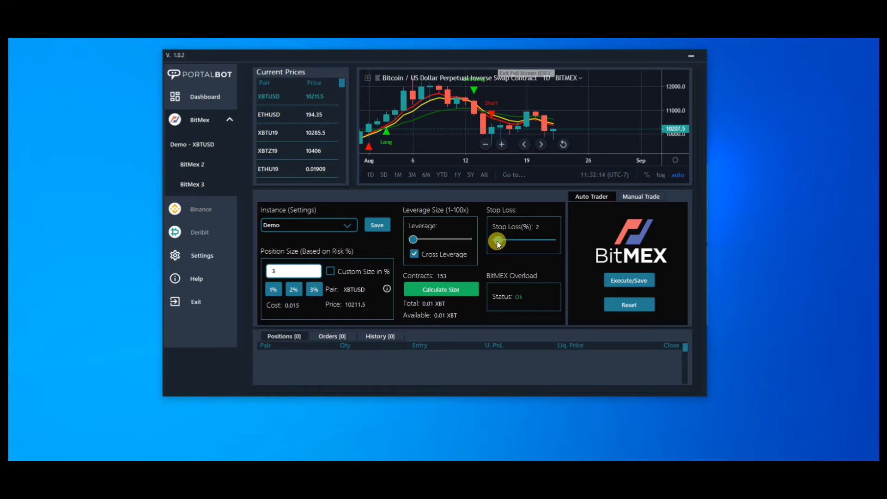
# Step: Set the stop loss to 5% and recalculate the contracts, with cross leverage turned off and leverage at 10
pyautogui.moveTo(498, 241); pyautogui.dragTo(498, 241)
pyautogui.click(461, 290)
pyautogui.click(414, 253)
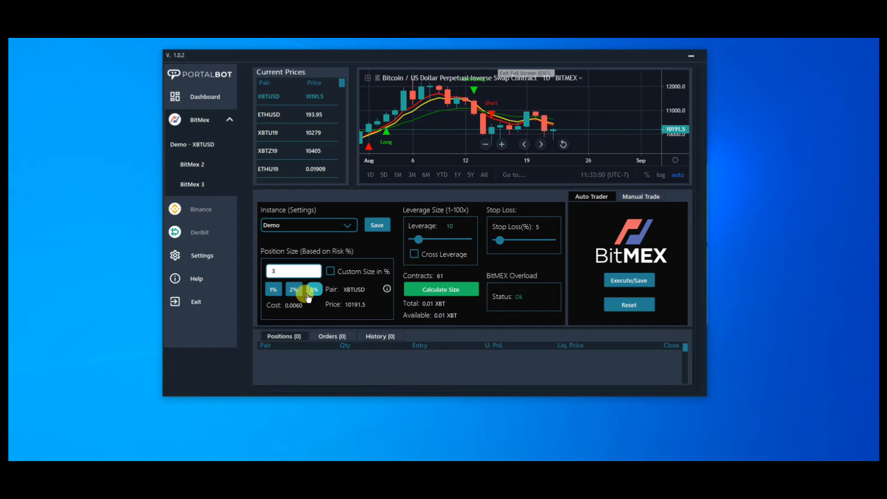
# Step: Enable a custom position size of 5% and set the stop loss to 2%
pyautogui.click(330, 272)
pyautogui.moveTo(296, 272); pyautogui.dragTo(251, 265)
pyautogui.press('BackSpace')
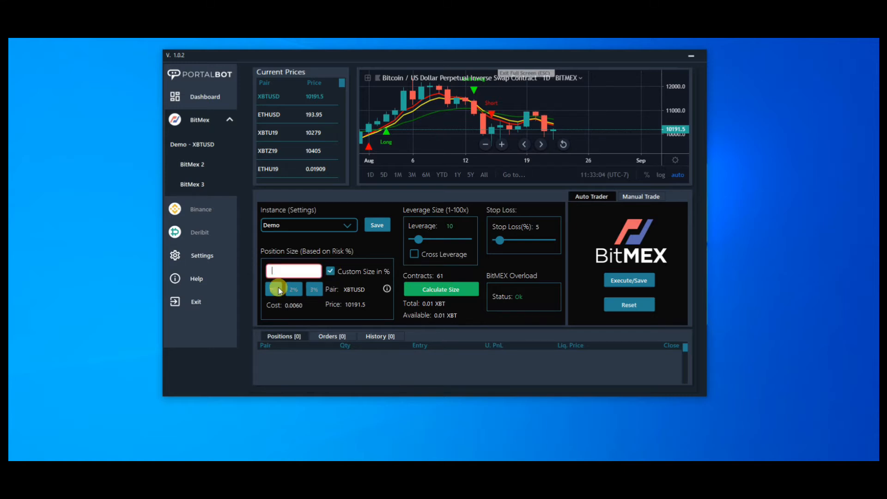
pyautogui.write('5')
pyautogui.moveTo(499, 241); pyautogui.dragTo(499, 240)
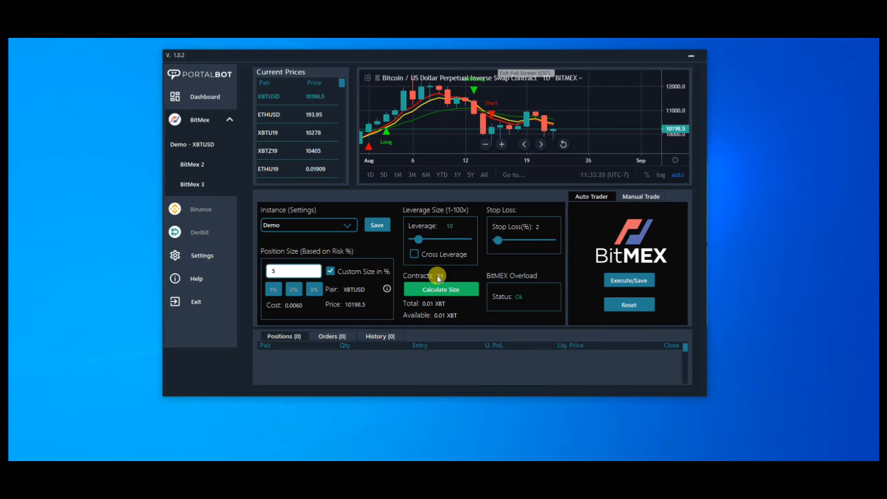
# Step: Calculate the contract size, and recalculate it with the leverage set to 5
pyautogui.click(423, 289)
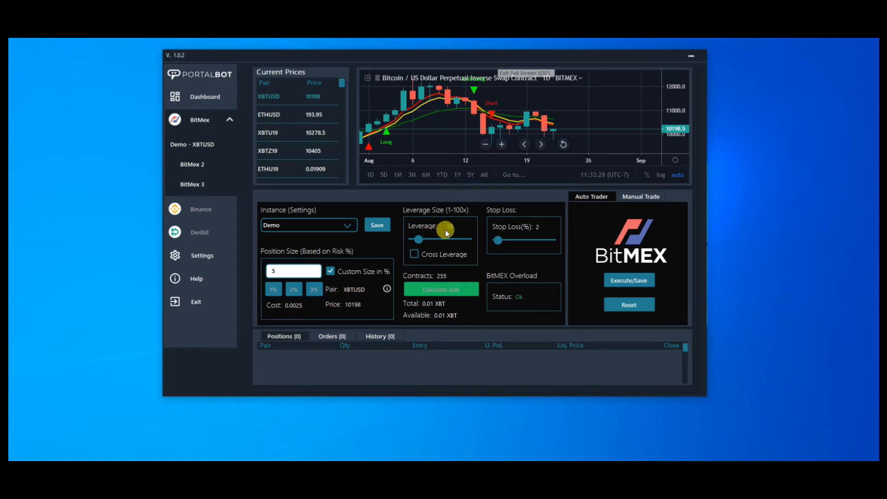
pyautogui.click(418, 239)
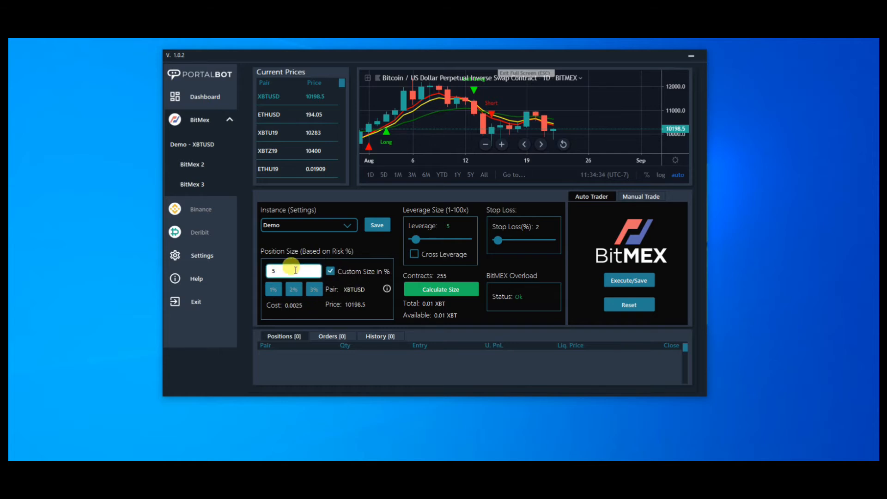
pyautogui.click(422, 288)
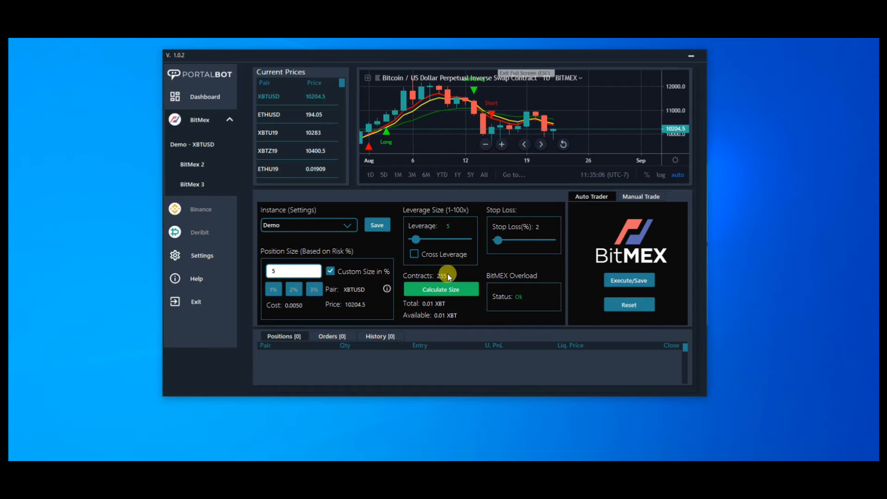
# Step: Execute the auto trader for XBTUSD with the configured settings and stop it again
pyautogui.click(629, 279)
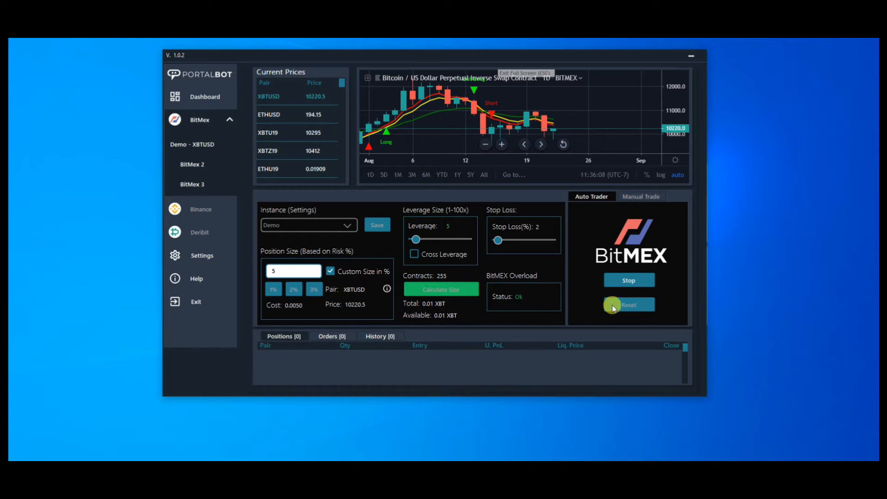
pyautogui.click(624, 283)
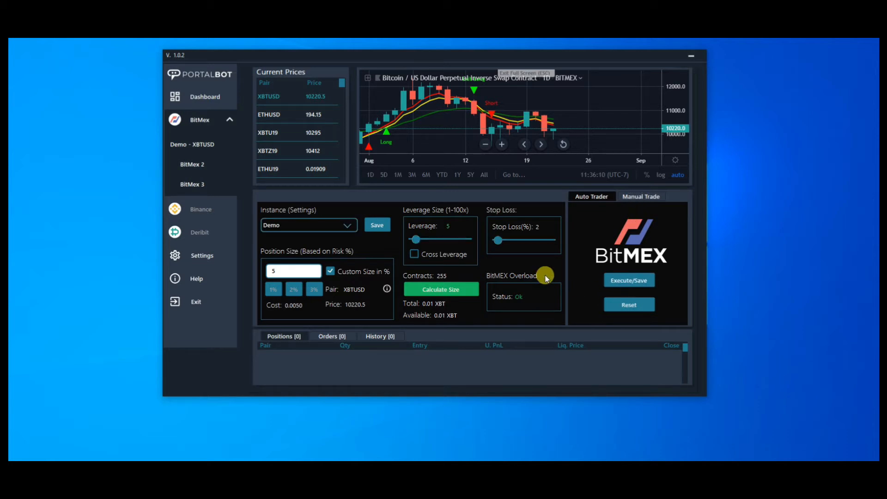
# Step: Place a manual limit buy/long order for XBTUSD with quantity 10 at price 10200
pyautogui.click(642, 198)
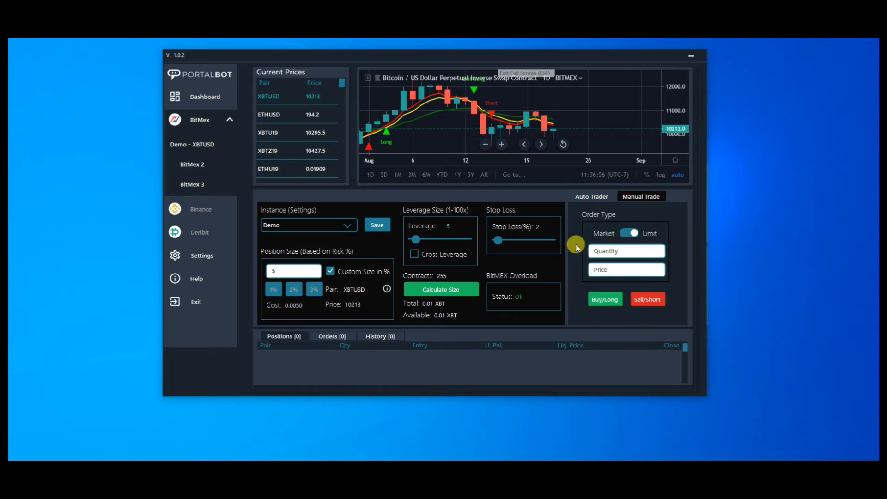
pyautogui.click(626, 234)
pyautogui.click(630, 232)
pyautogui.click(632, 252)
pyautogui.write('10')
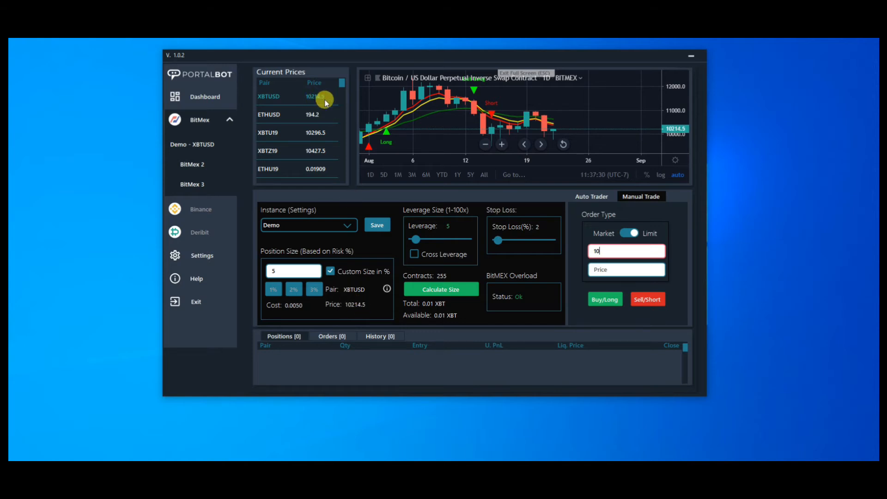
pyautogui.click(625, 269)
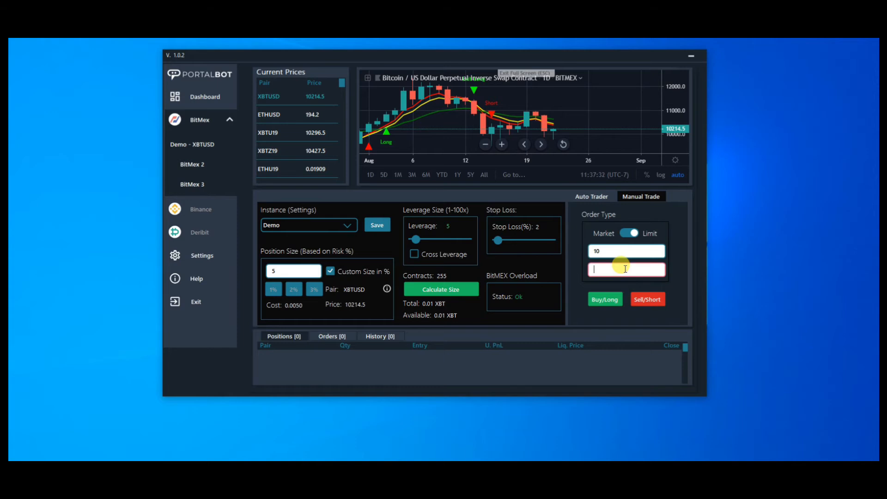
pyautogui.write('10200')
pyautogui.click(618, 303)
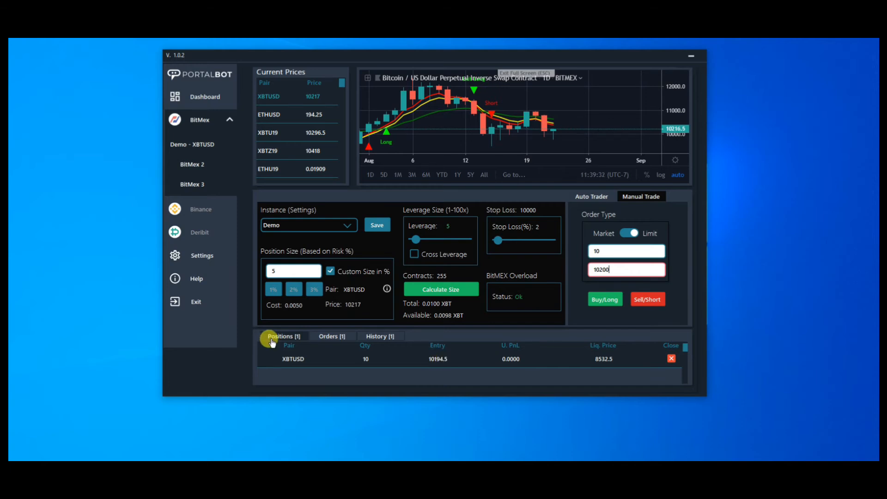
# Step: Close the open XBTUSD position and check the trade history, orders and positions lists
pyautogui.click(672, 359)
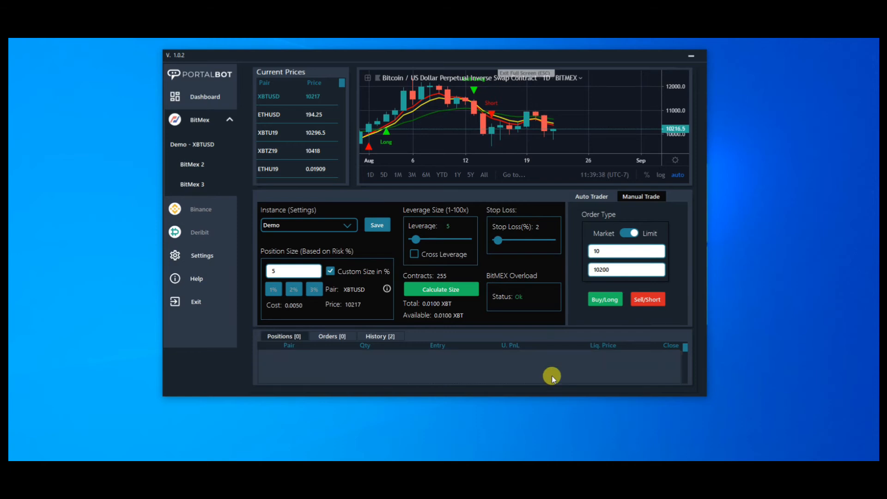
pyautogui.click(378, 338)
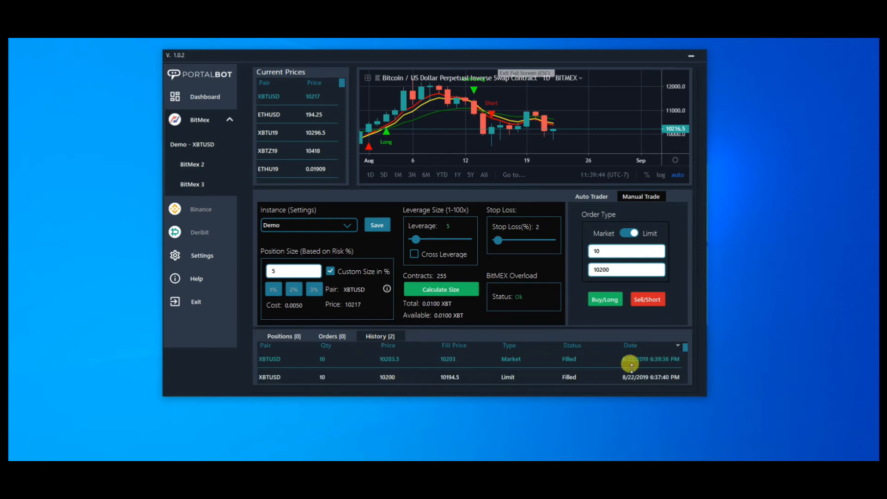
pyautogui.click(330, 337)
pyautogui.click(283, 338)
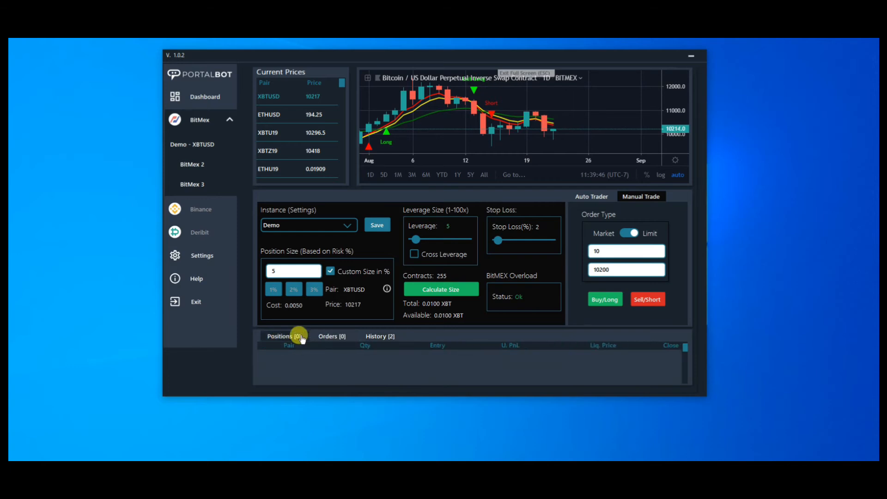
# Step: Return the XBTUSD page to auto trading, and save the Demo instance on the BitMex 2 page
pyautogui.click(592, 197)
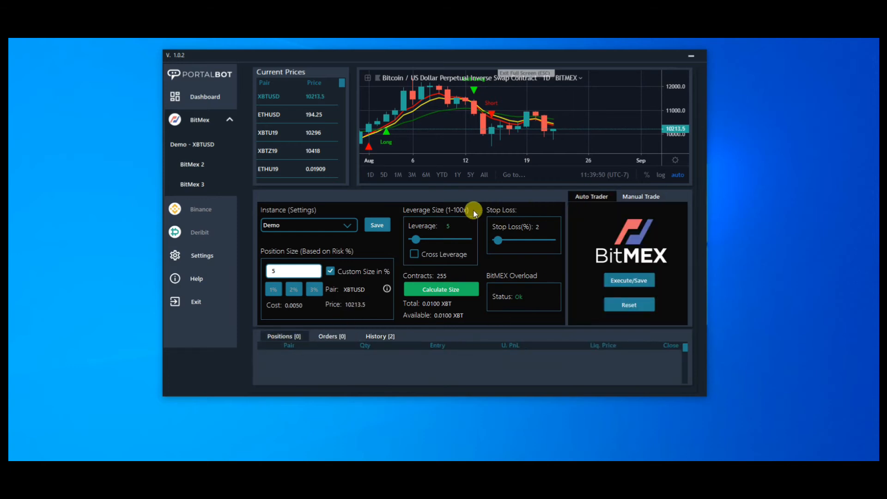
pyautogui.click(198, 166)
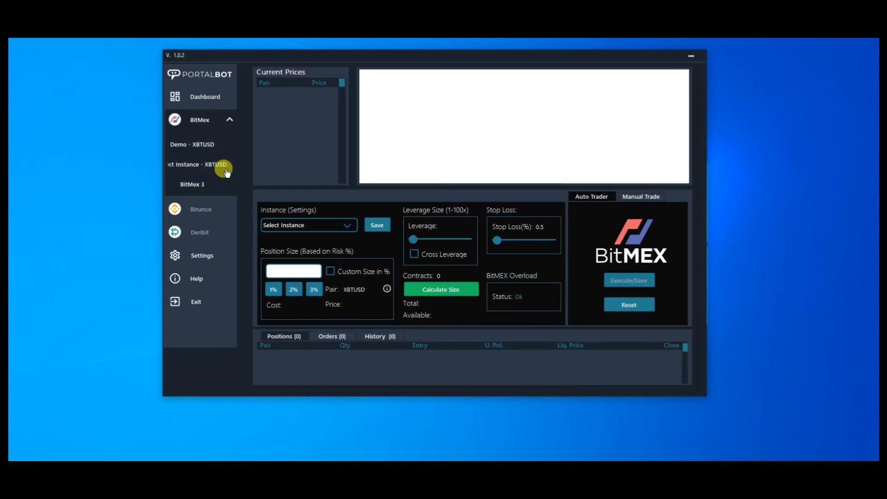
pyautogui.click(299, 226)
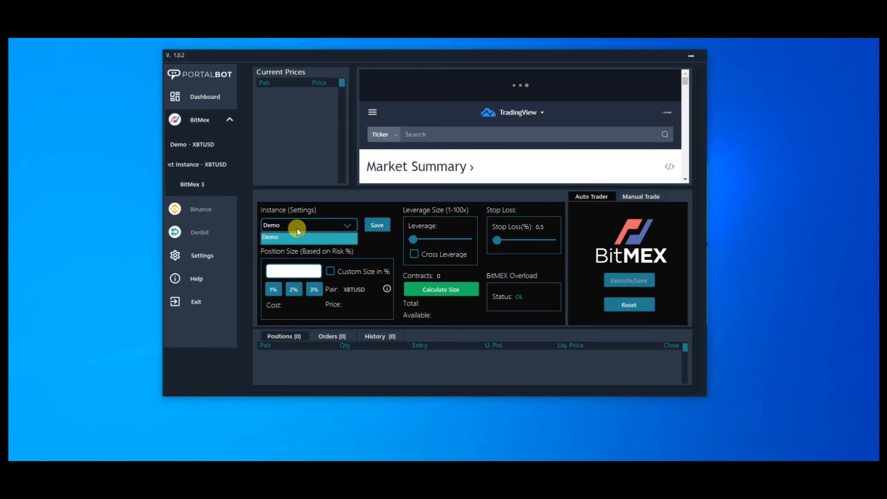
pyautogui.click(290, 238)
pyautogui.click(377, 225)
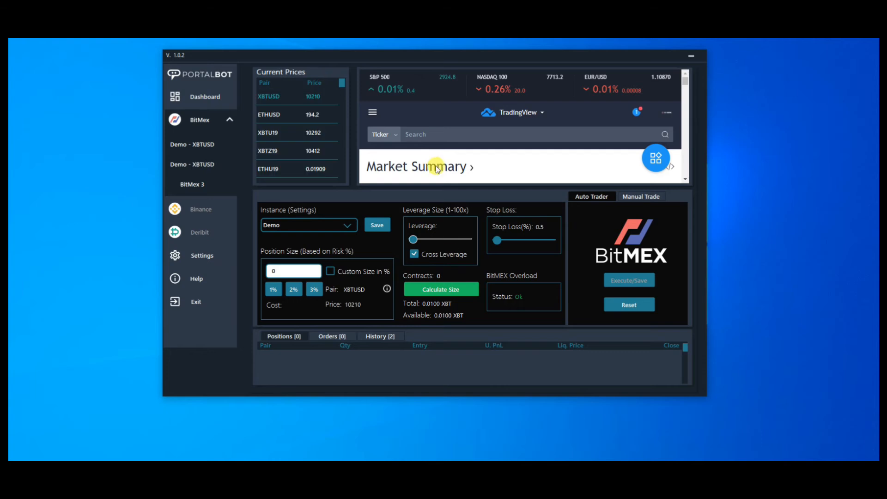
# Step: Load the ETHUSD chart on the BitMex 2 page and inspect its signals in full-screen mode
pyautogui.click(269, 114)
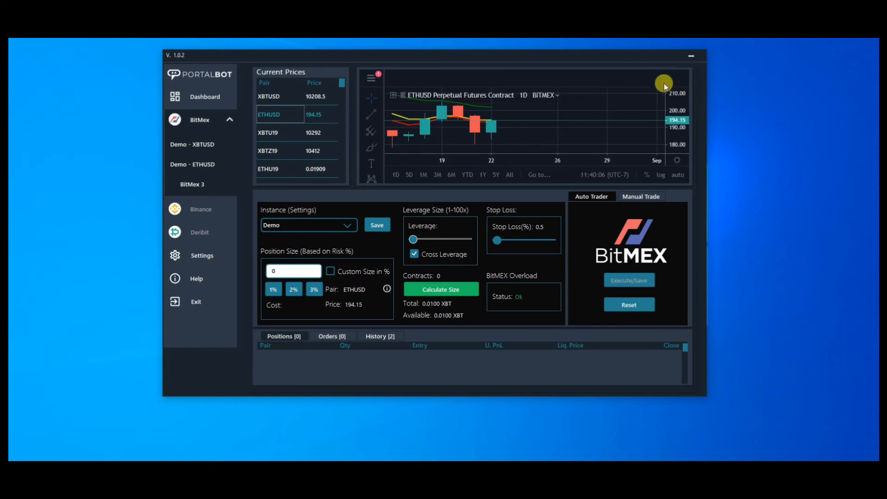
pyautogui.click(669, 82)
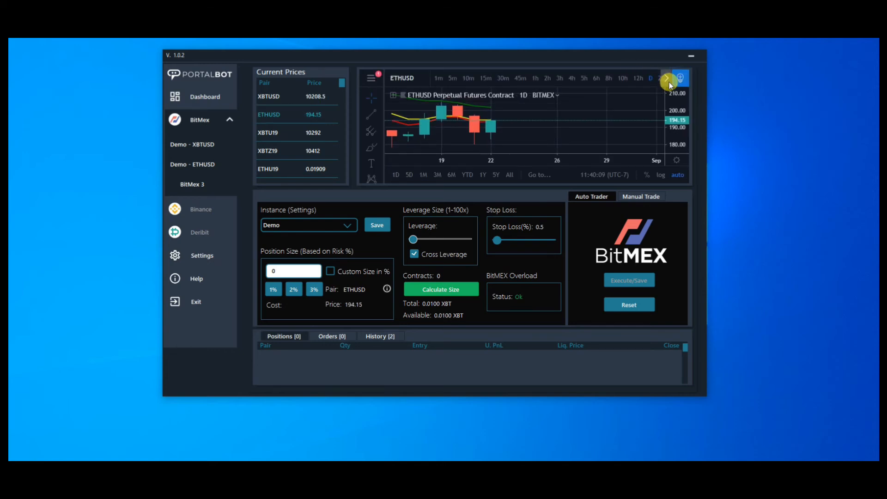
pyautogui.click(663, 79)
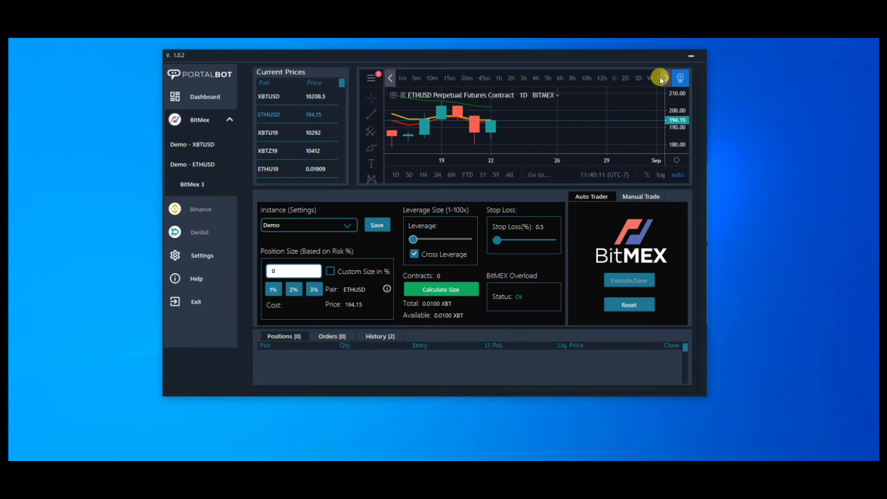
pyautogui.click(665, 79)
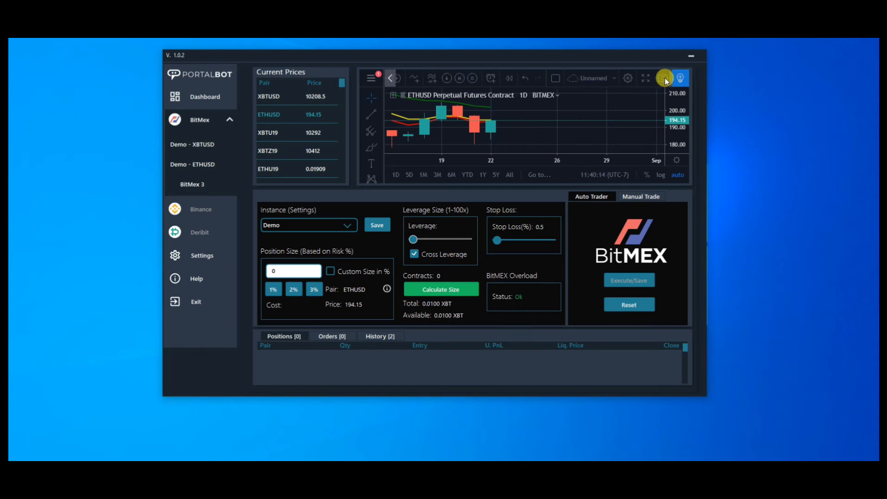
pyautogui.click(644, 77)
pyautogui.scroll(-5, 527, 103)
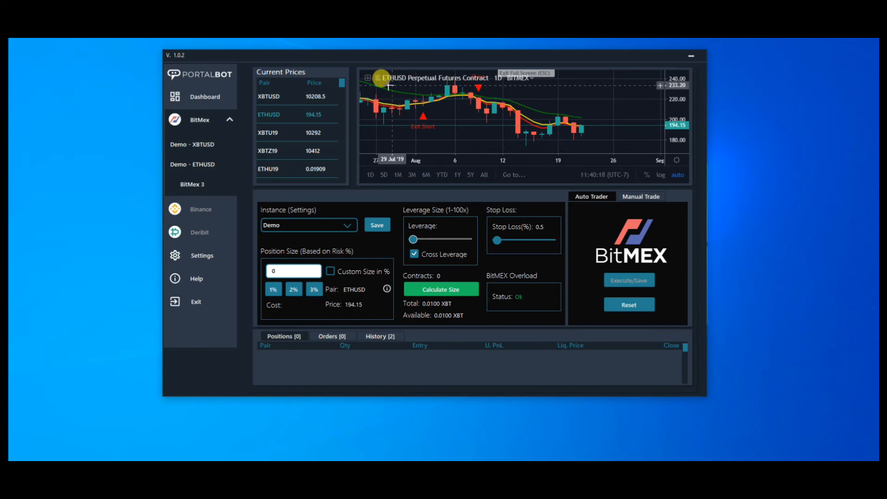
pyautogui.moveTo(517, 117); pyautogui.dragTo(435, 102)
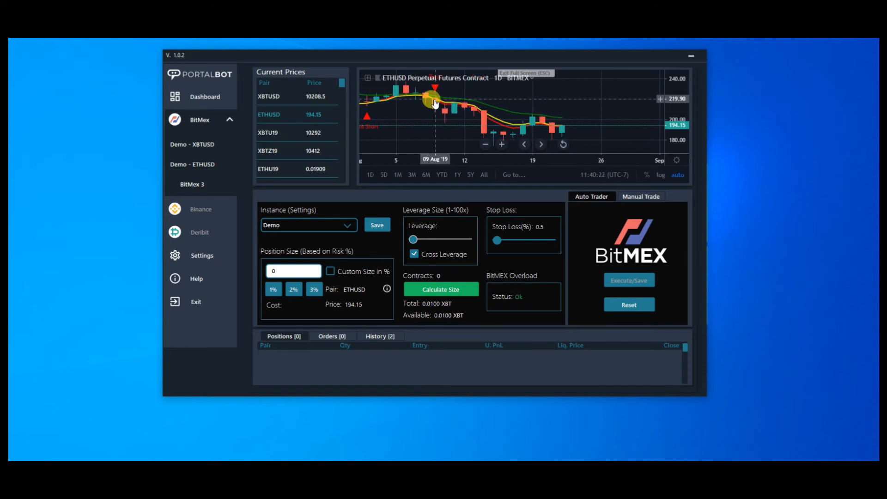
pyautogui.moveTo(436, 94); pyautogui.dragTo(538, 109)
pyautogui.scroll(1, 538, 109)
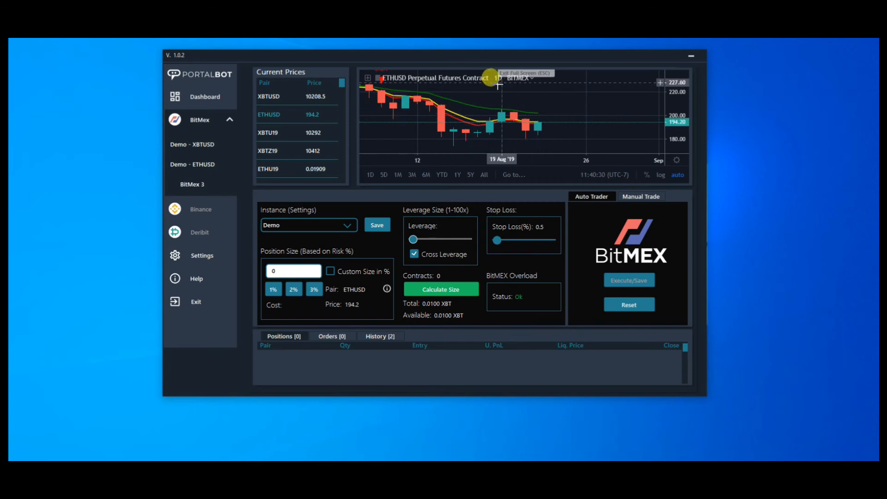
pyautogui.scroll(-1, 518, 104)
pyautogui.scroll(1, 522, 110)
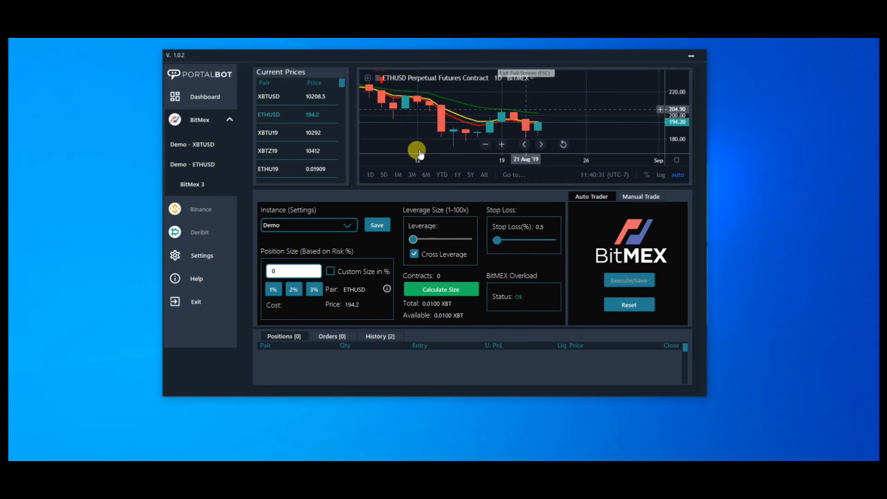
# Step: Set ETHUSD's risk-based position size to 2% and stop loss to 3%, calculate the size and start auto trading
pyautogui.click(293, 289)
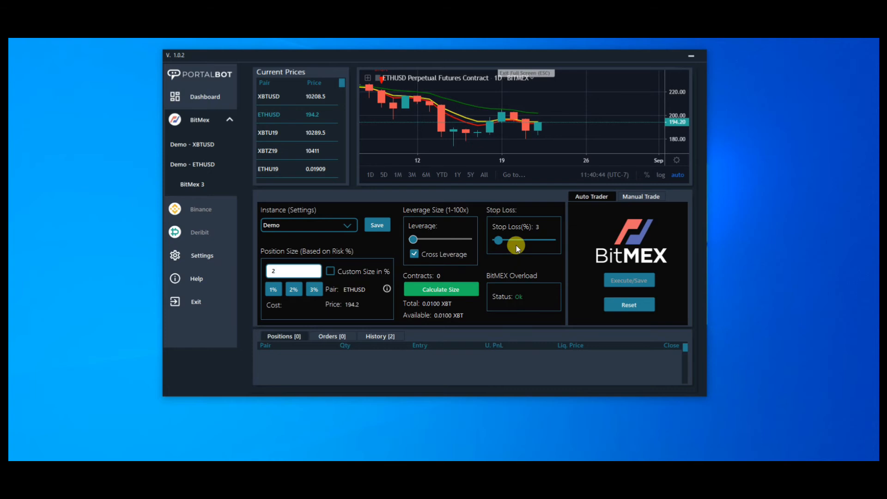
pyautogui.click(421, 289)
pyautogui.click(631, 281)
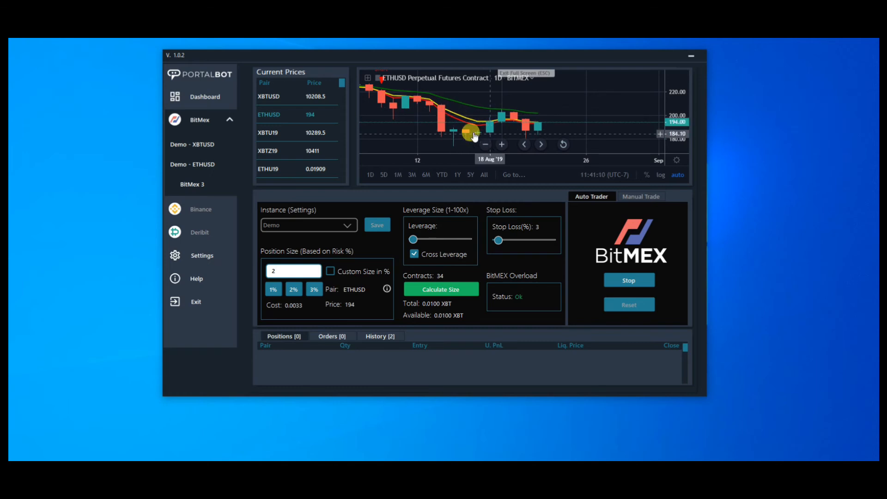
# Step: Inspect the recent ETHUSD candles and signals on the chart and go back to the Demo XBTUSD page
pyautogui.scroll(-1, 459, 127)
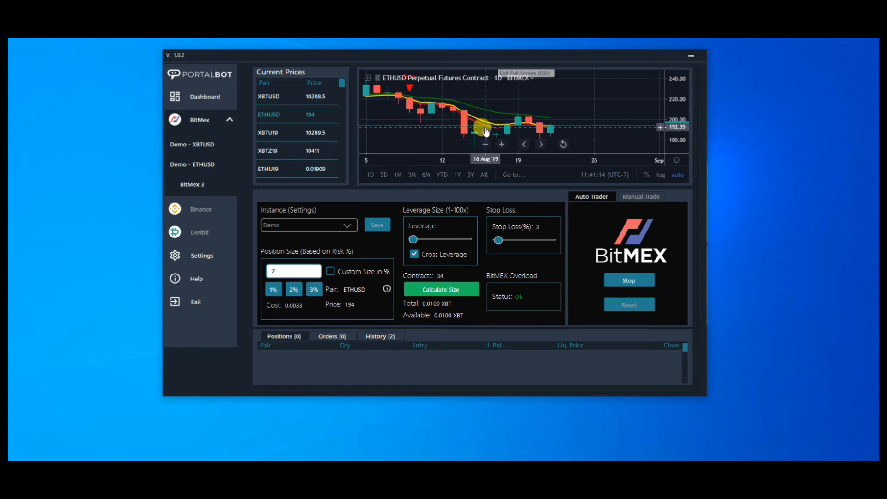
pyautogui.scroll(1, 564, 122)
pyautogui.scroll(-1, 567, 128)
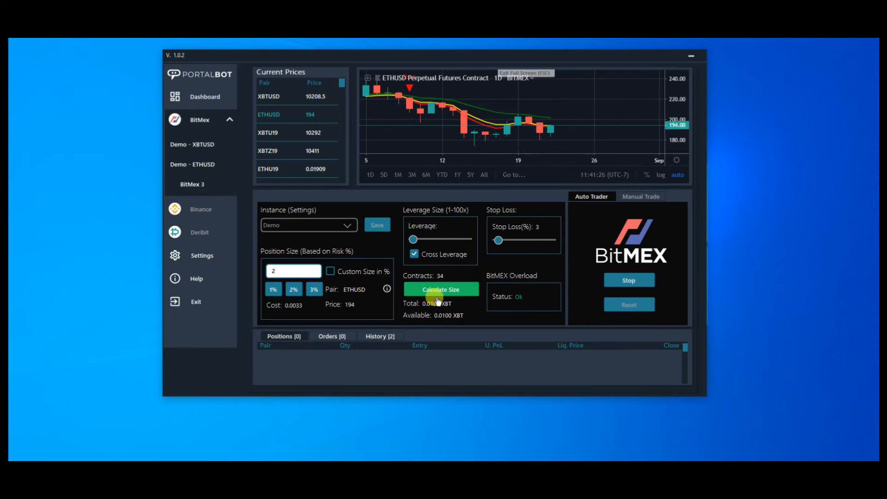
pyautogui.click(222, 144)
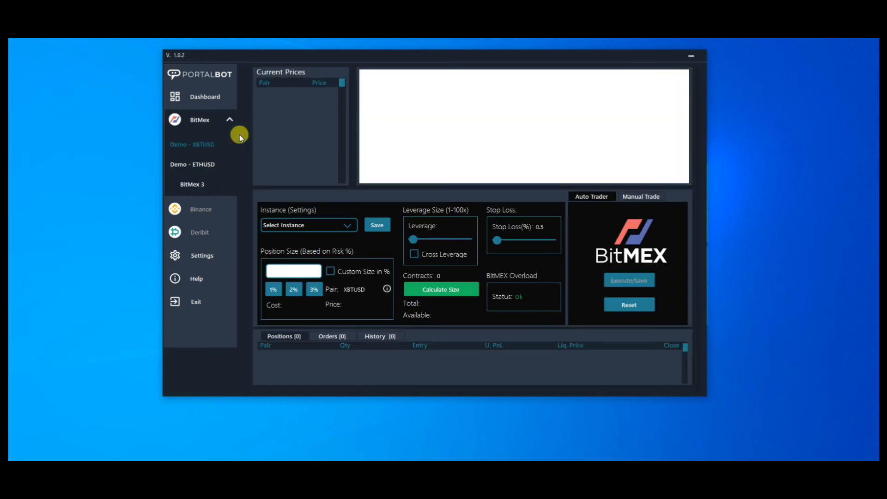
# Step: Save the Demo instance on the BitMex 3 page and load the XBTU19 chart
pyautogui.click(337, 230)
pyautogui.click(290, 241)
pyautogui.click(378, 227)
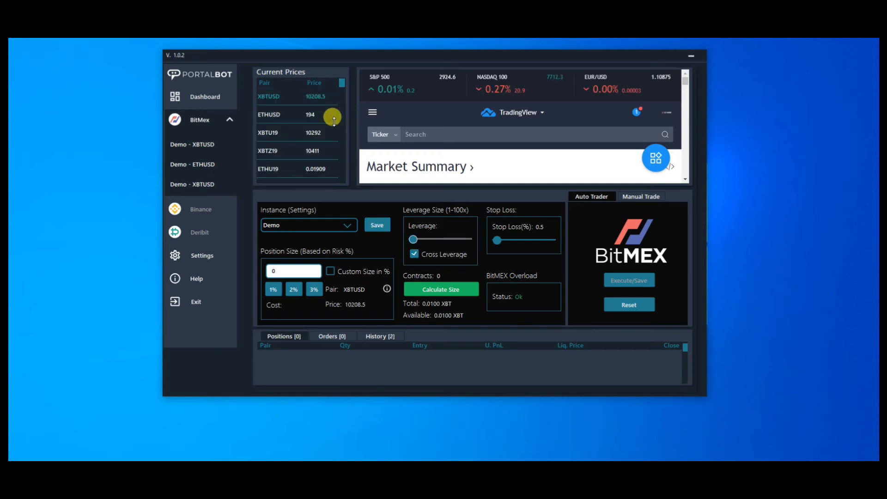
pyautogui.click(276, 133)
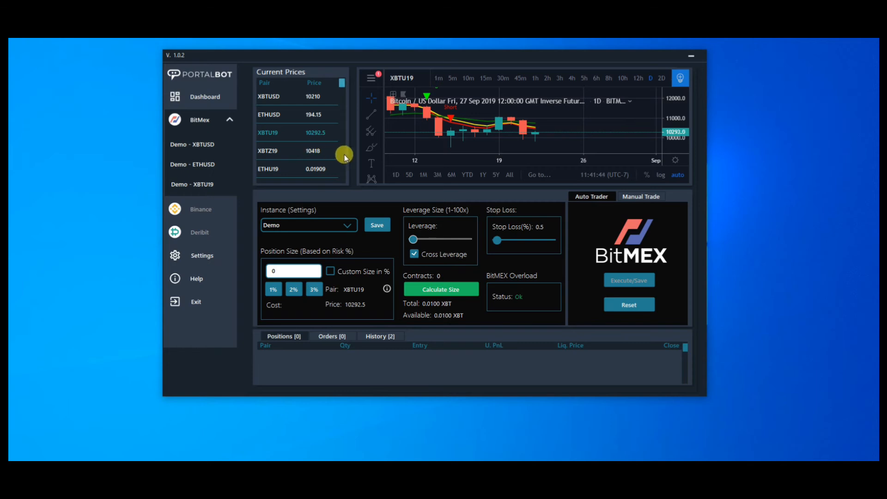
# Step: Show the XBTU19 chart in full-screen mode and inspect its recent candles and signals
pyautogui.scroll(-2, 344, 156)
pyautogui.scroll(-4, 345, 157)
pyautogui.scroll(5, 345, 157)
pyautogui.click(667, 74)
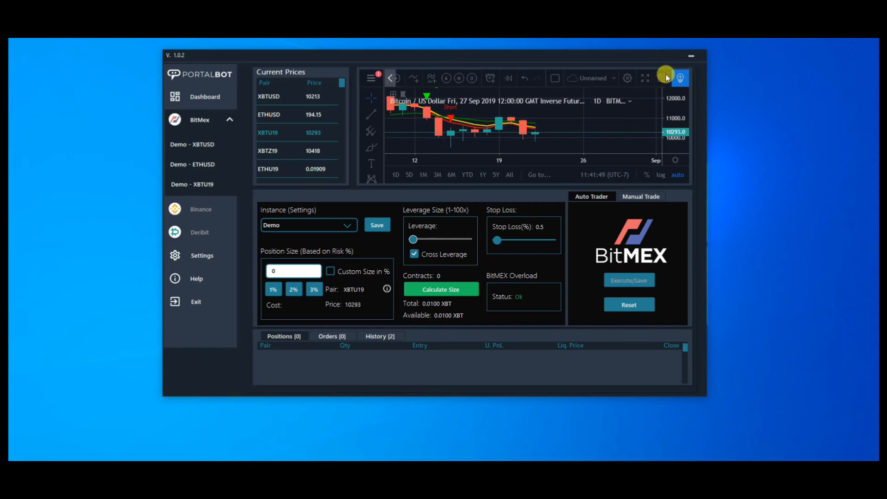
pyautogui.click(651, 76)
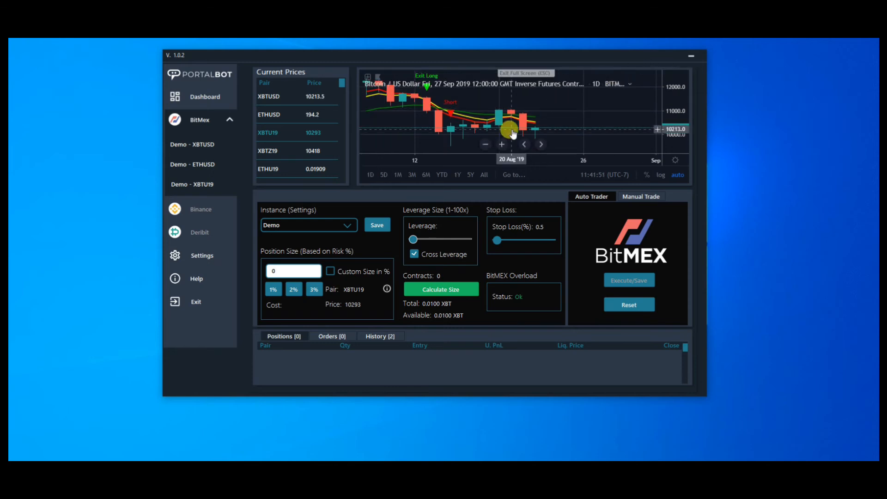
pyautogui.scroll(1, 532, 122)
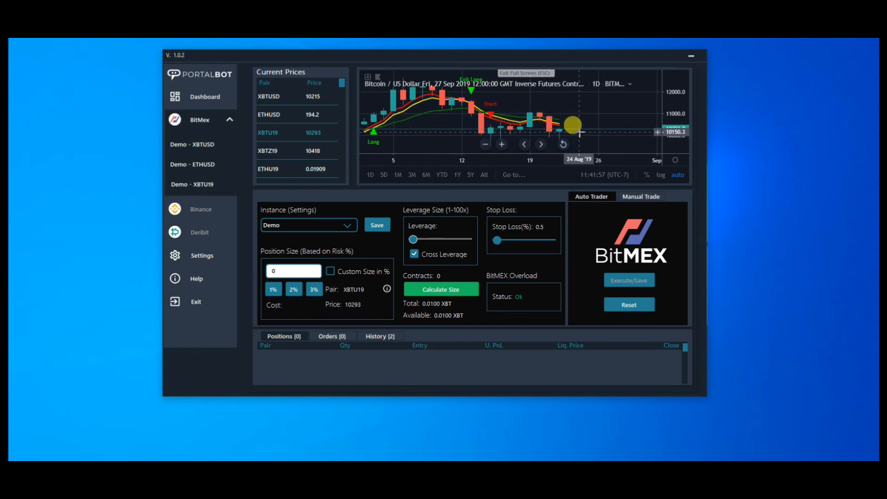
pyautogui.scroll(-2, 585, 134)
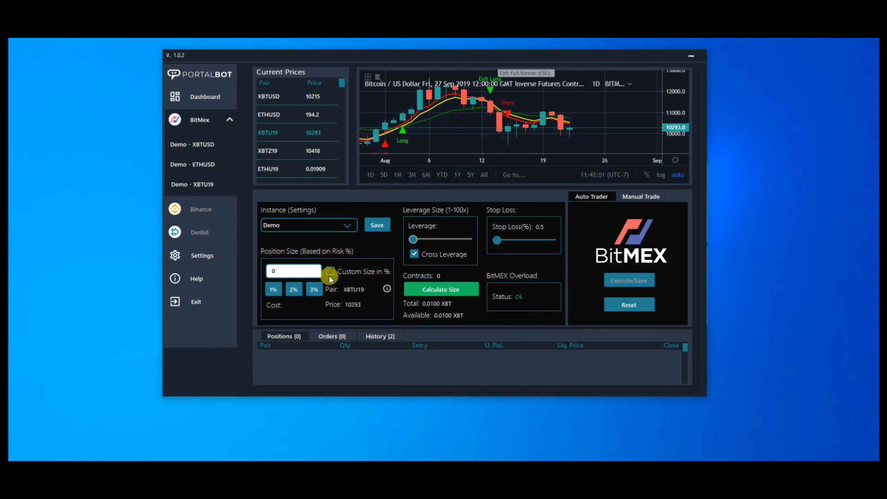
# Step: Set XBTU19's risk-based position size to 3% and stop loss to 2.5%, calculate the size and start auto trading
pyautogui.click(314, 290)
pyautogui.click(459, 290)
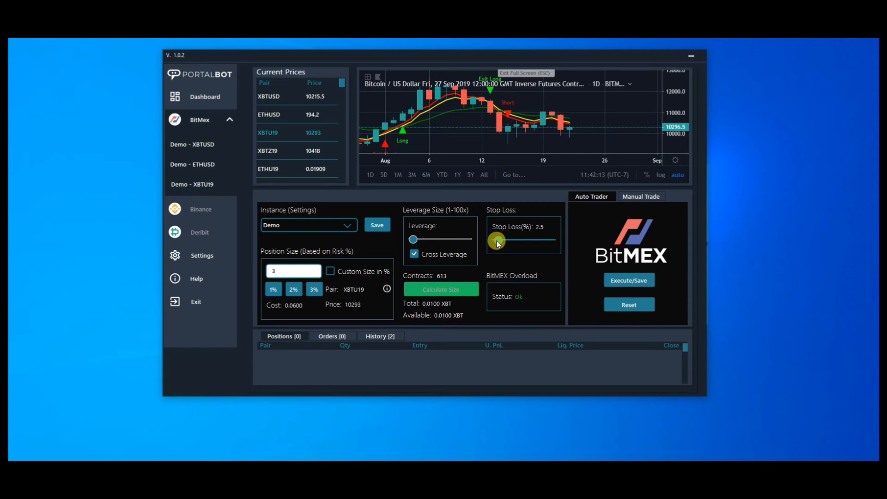
pyautogui.click(444, 291)
pyautogui.click(605, 280)
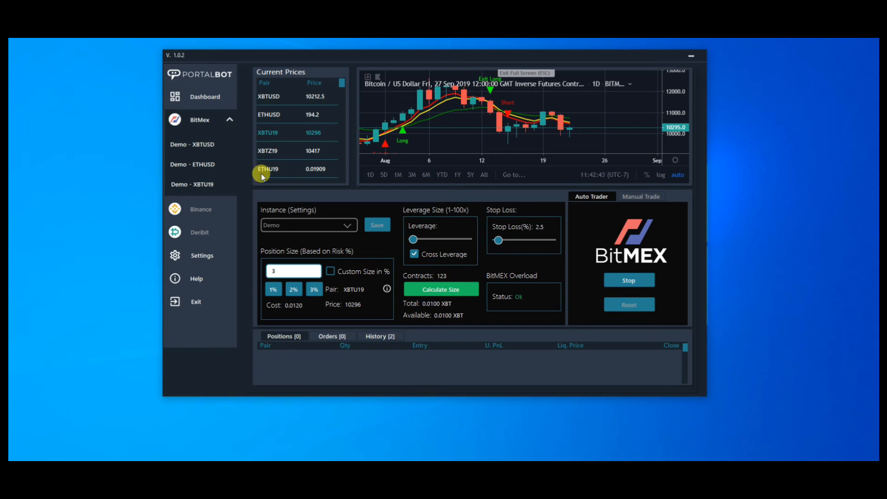
# Step: Dismiss the chart layout notices on the Demo ETHUSD and XBTUSD pages for good, and look over both charts
pyautogui.click(185, 166)
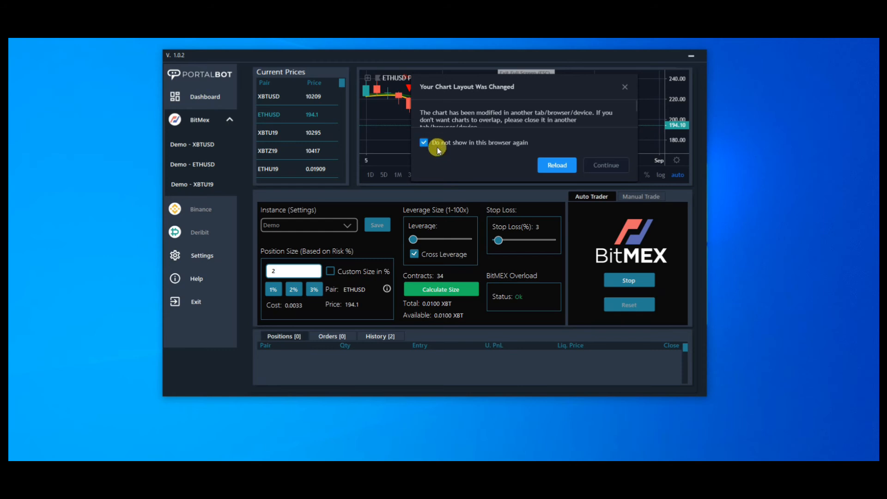
pyautogui.click(603, 164)
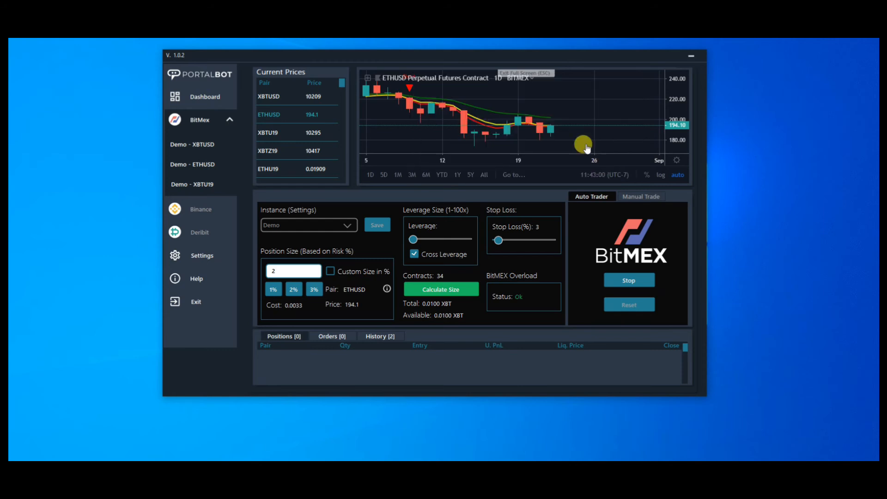
pyautogui.scroll(-5, 592, 115)
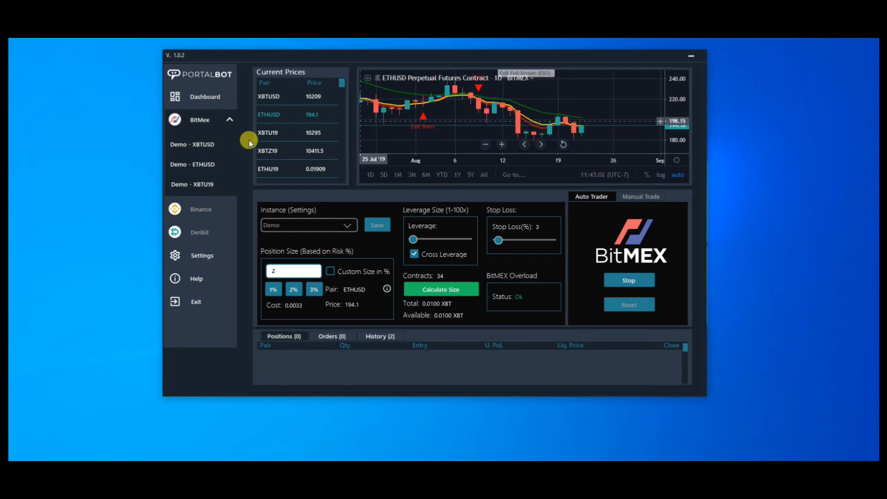
pyautogui.click(208, 150)
pyautogui.click(424, 142)
pyautogui.click(605, 165)
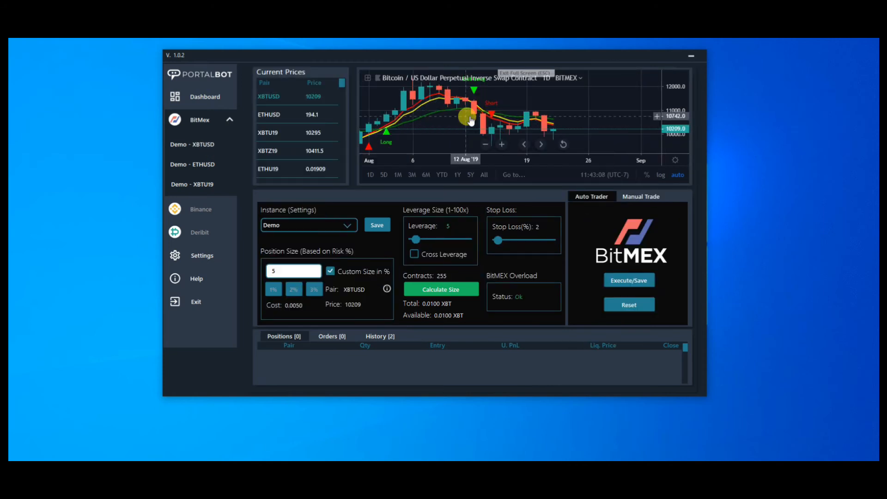
pyautogui.scroll(-5, 471, 115)
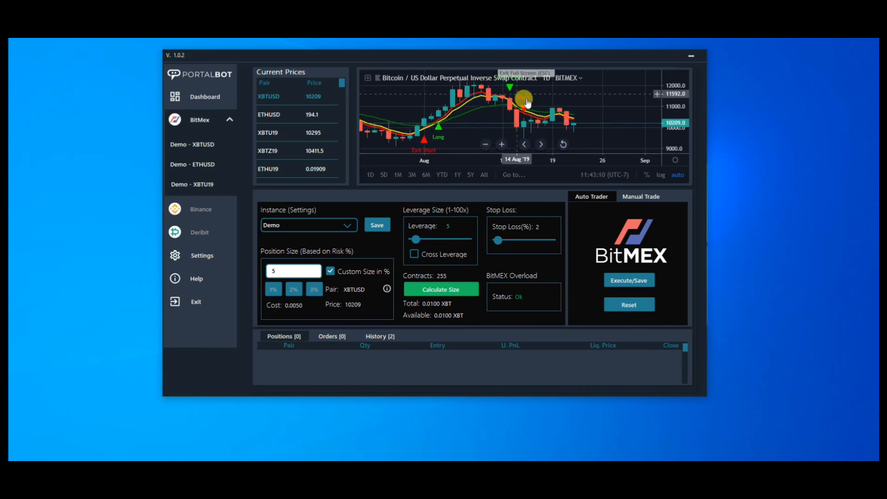
# Step: Inspect the recent candles and signals on the Demo XBTU19 chart
pyautogui.click(203, 182)
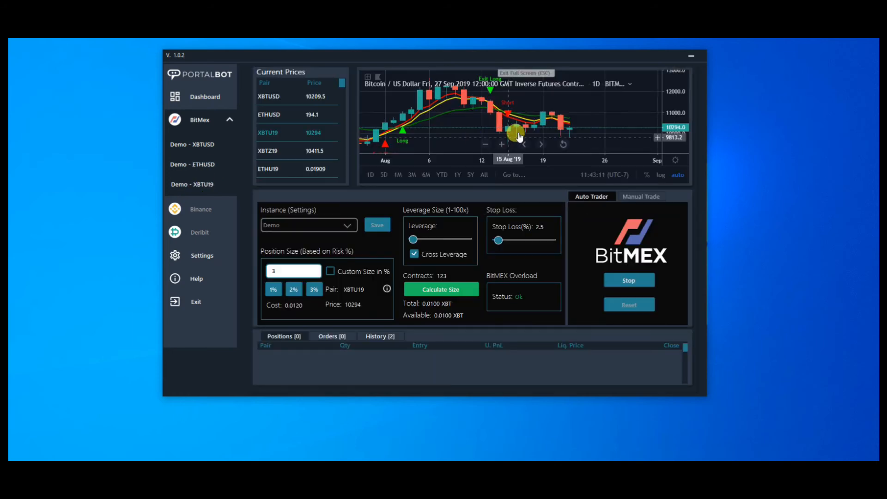
pyautogui.scroll(-3, 533, 124)
pyautogui.scroll(2, 493, 119)
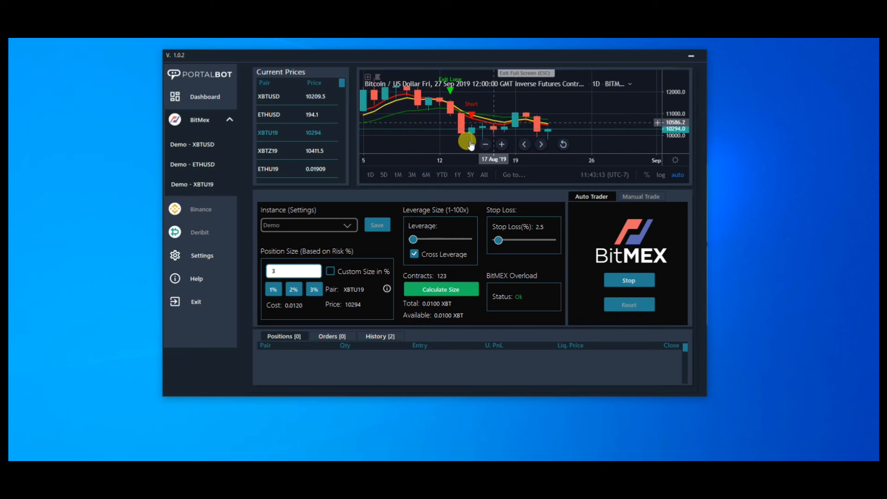
# Step: Check the Demo ETHUSD page and start auto trading on the Demo XBTUSD page
pyautogui.click(200, 164)
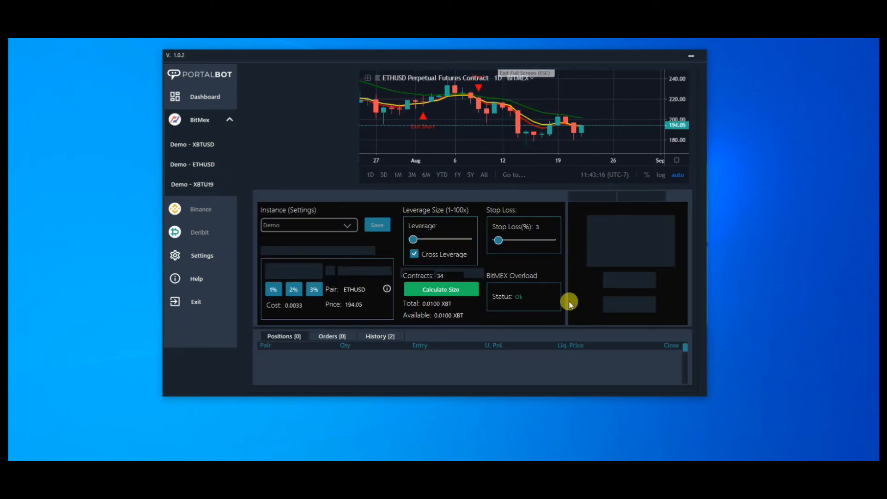
pyautogui.click(204, 145)
pyautogui.click(612, 285)
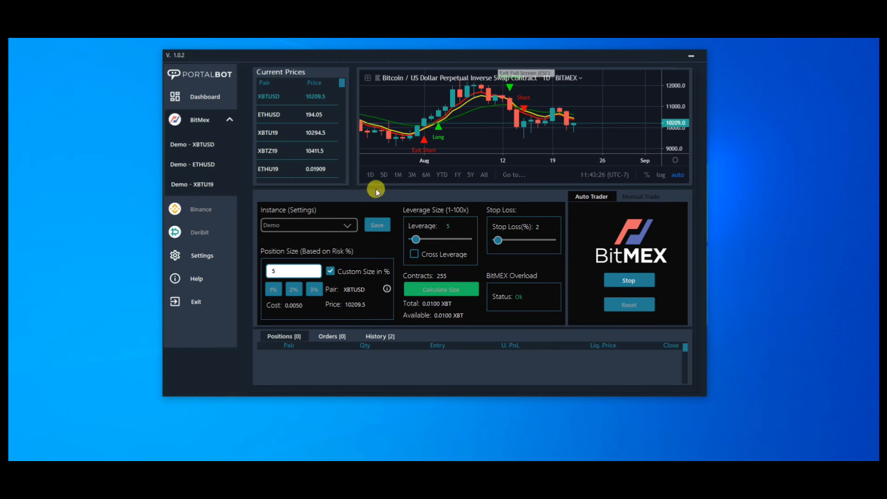
# Step: Review the active trades and PnL overview on the dashboard, and check the Demo XBTUSD trading page
pyautogui.click(206, 98)
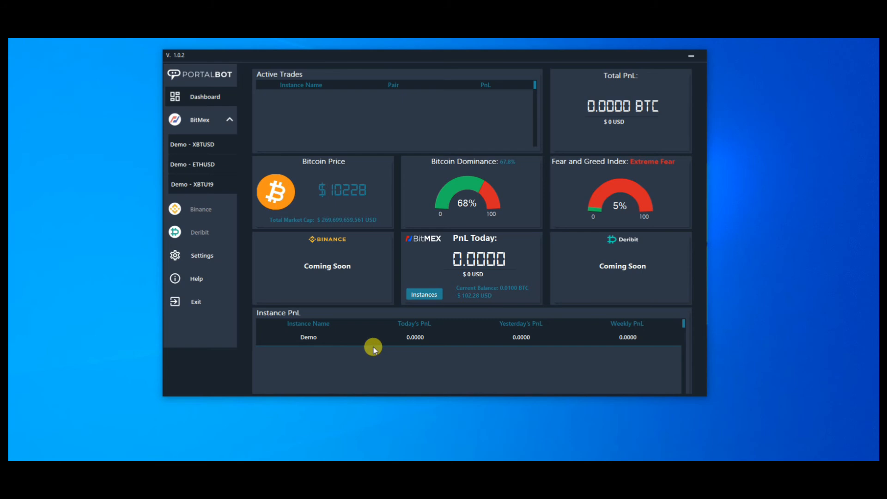
pyautogui.click(208, 147)
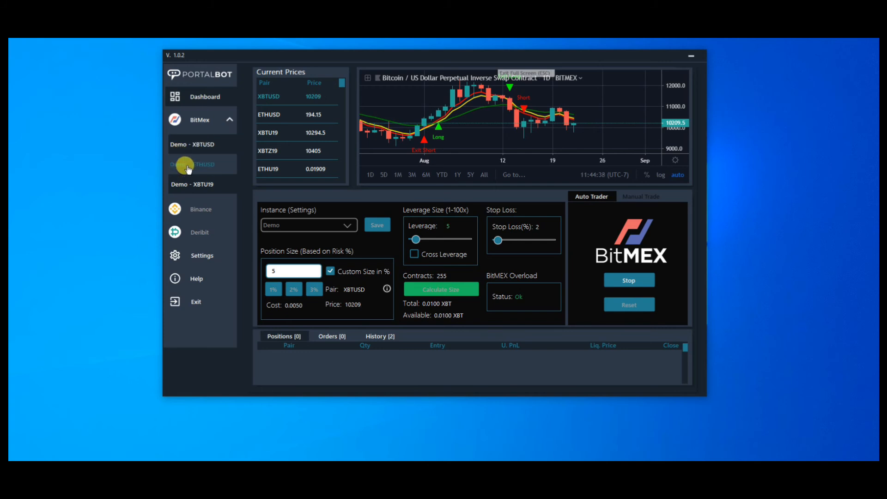
pyautogui.click(197, 168)
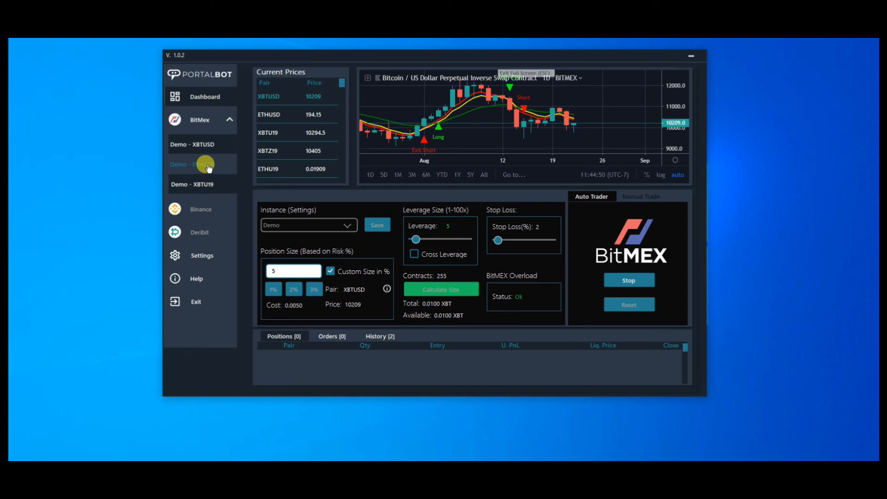
pyautogui.click(209, 95)
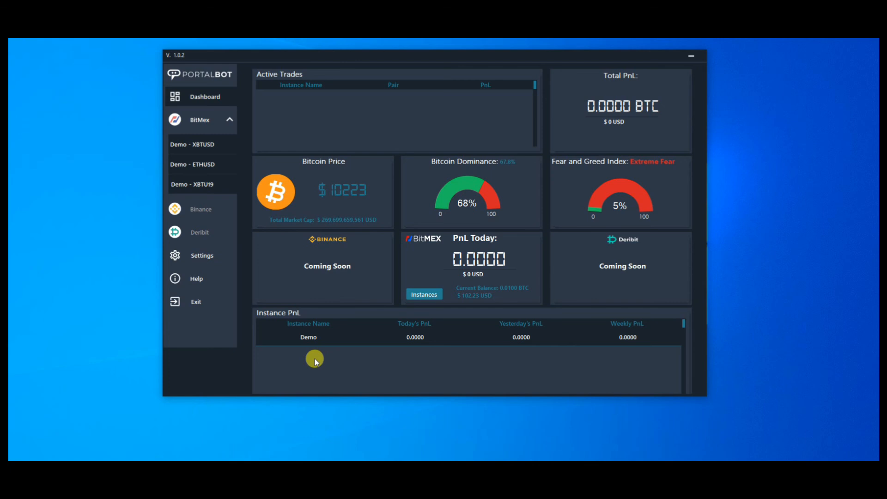
# Step: Look over the settings, the Demo trading pages and the Help page's log and ticket request form
pyautogui.click(189, 259)
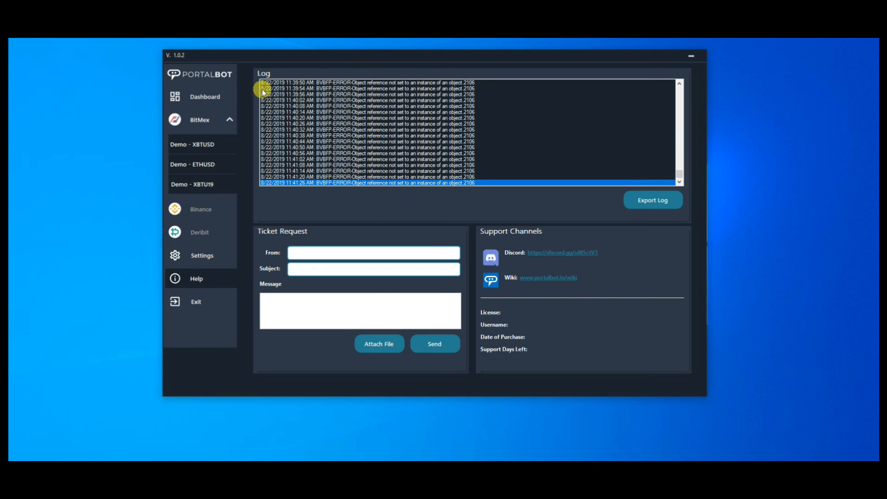
pyautogui.click(206, 144)
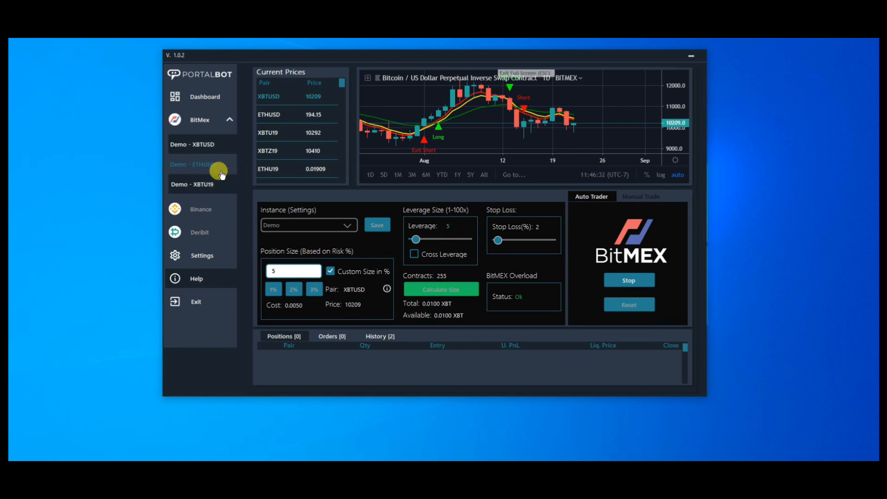
pyautogui.click(220, 171)
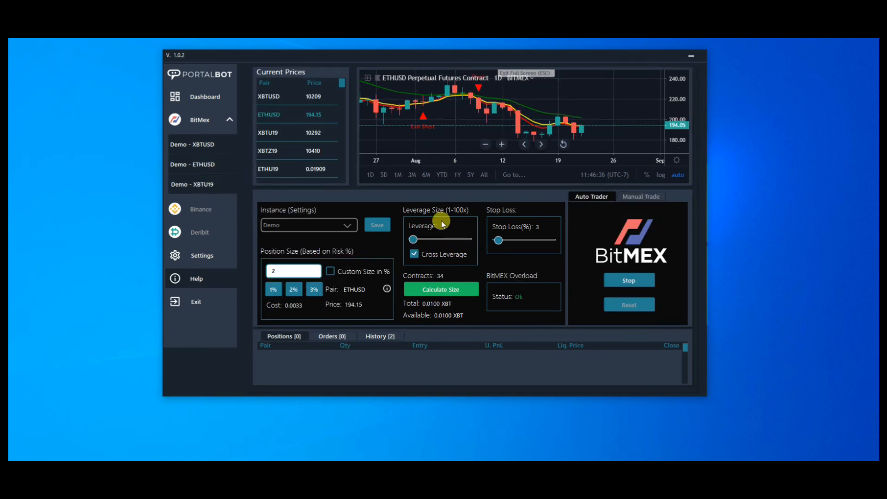
pyautogui.click(199, 275)
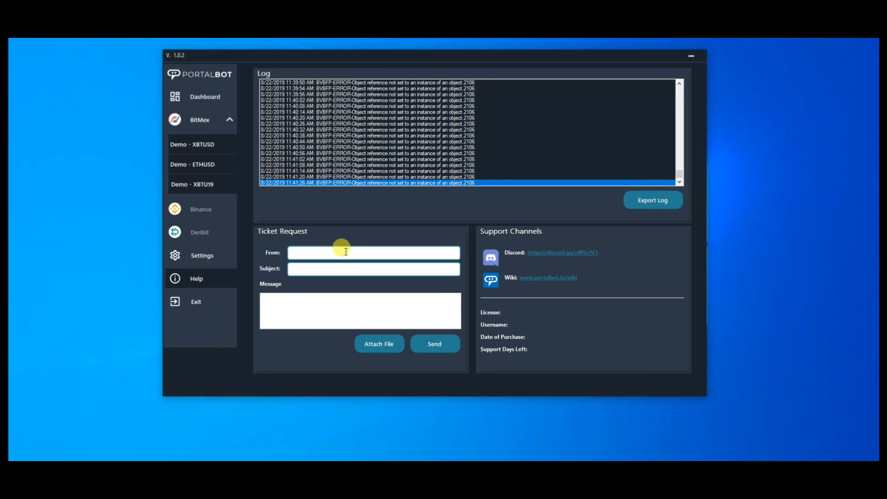
pyautogui.click(222, 255)
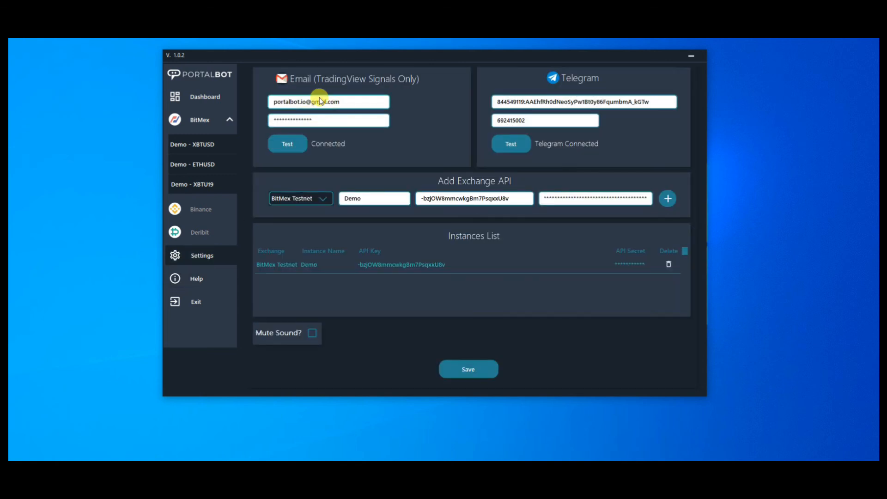
pyautogui.click(187, 279)
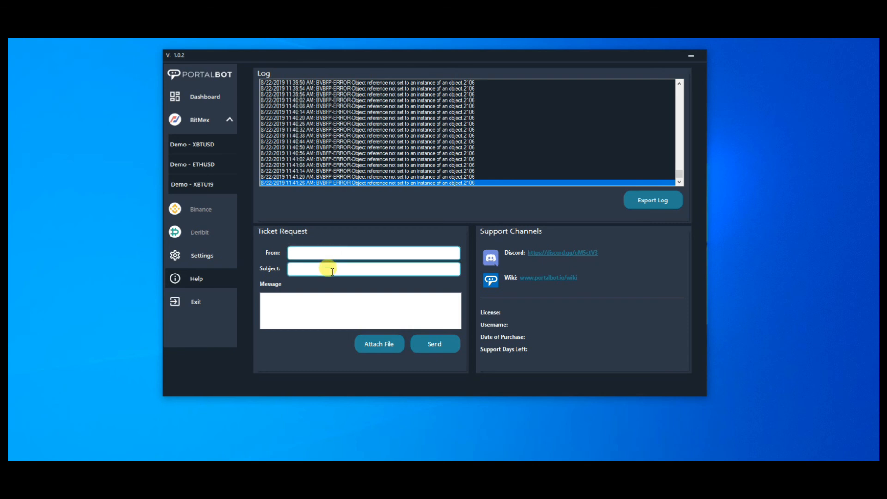
pyautogui.click(303, 300)
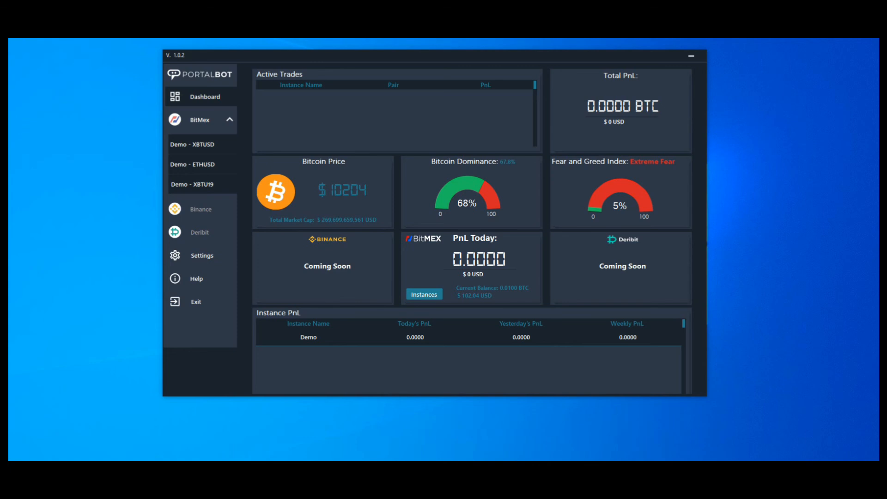
# Step: Revisit the Demo XBTUSD page and the dashboard, and view the support channels on the Help page
pyautogui.click(180, 143)
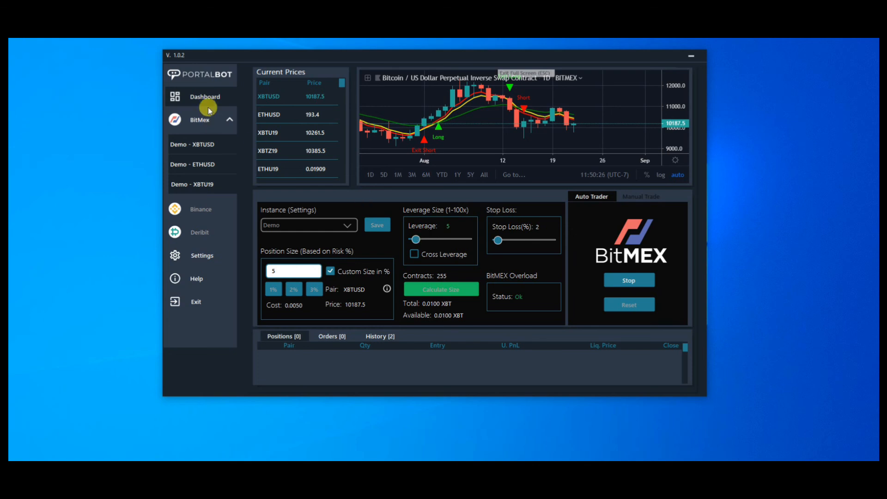
pyautogui.click(204, 96)
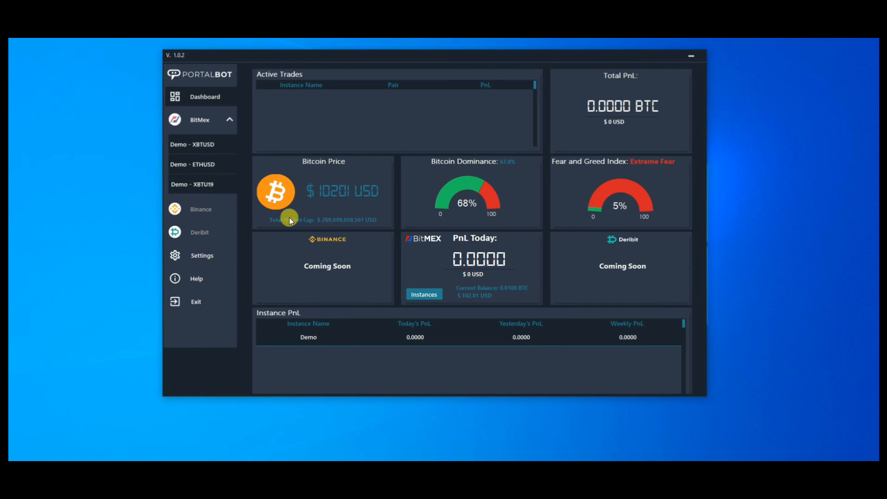
pyautogui.click(217, 278)
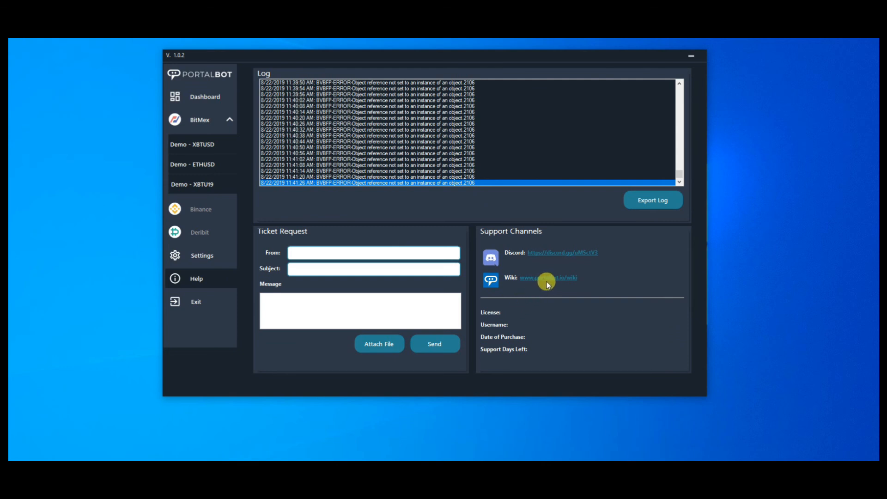